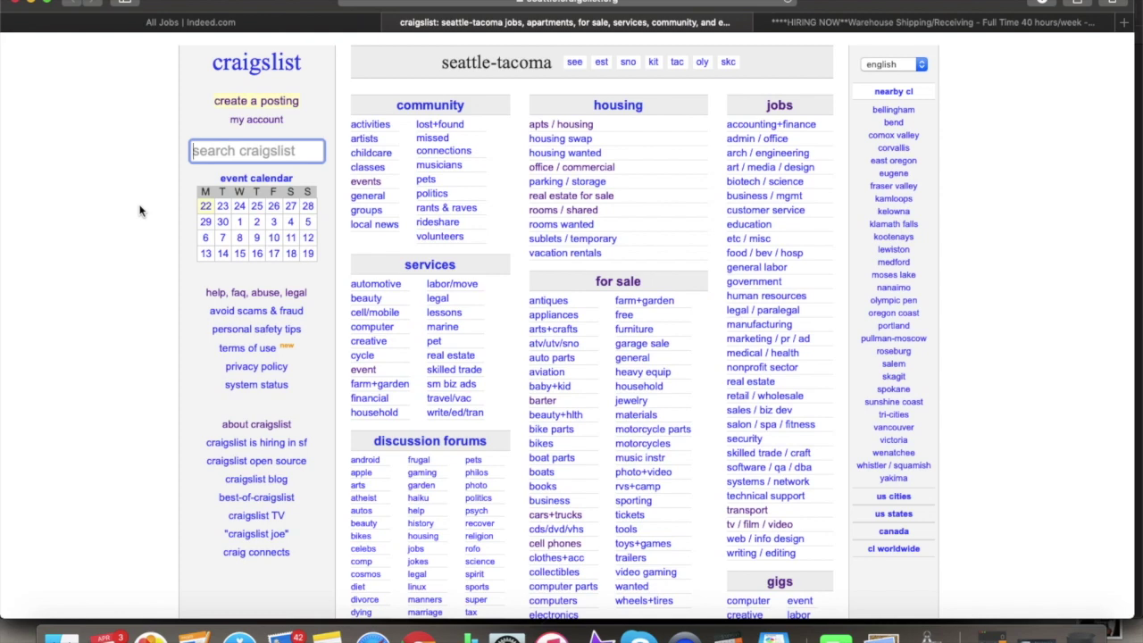
# - Start a new Craigslist posting with seattle chosen as the location
pyautogui.click(256, 102)
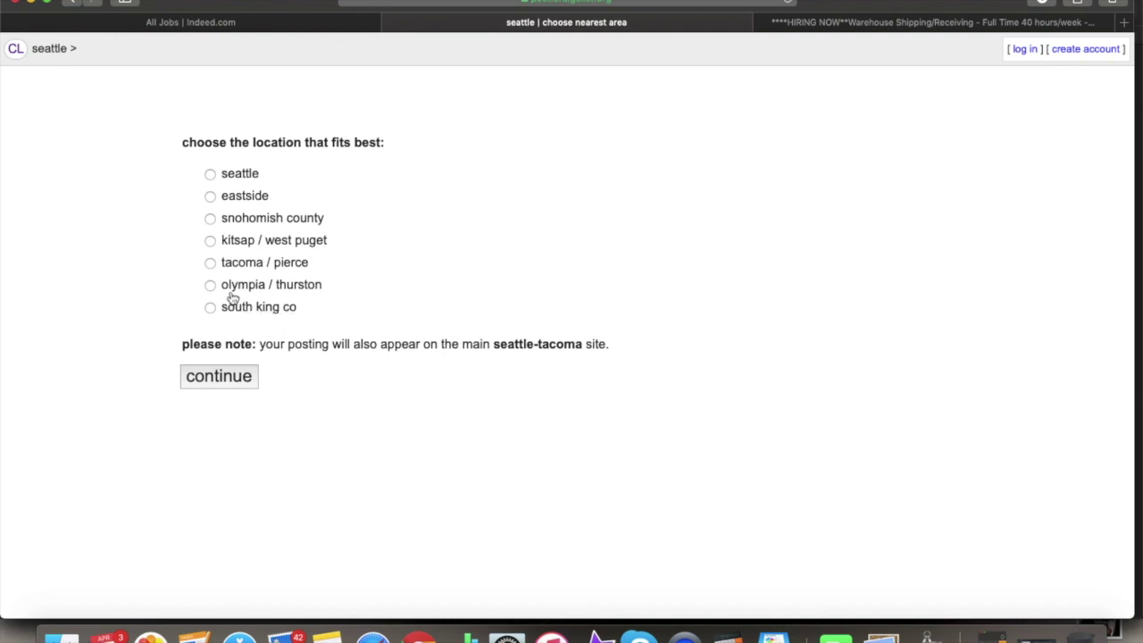
pyautogui.click(211, 174)
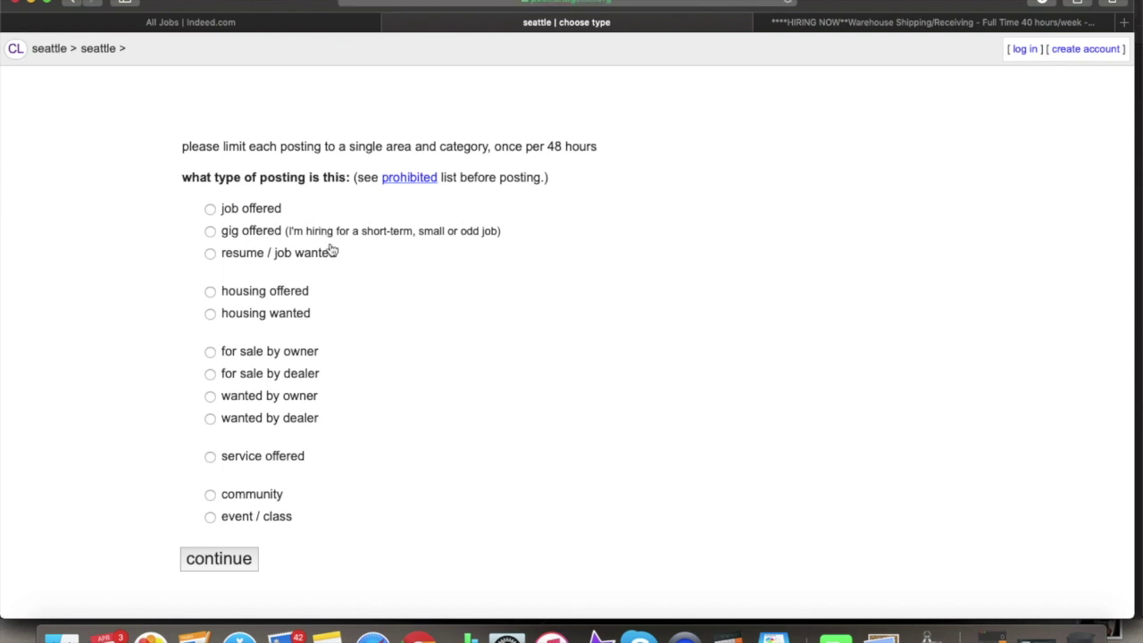
# - Mark the posting as job offered and tick the admin/office category
pyautogui.click(268, 211)
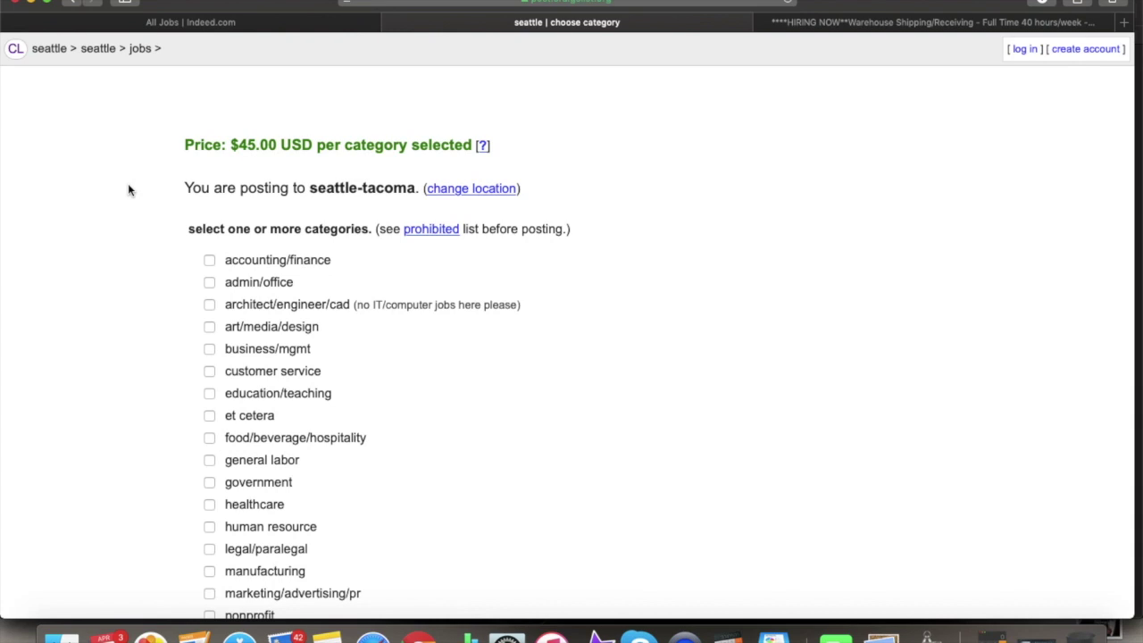
pyautogui.scroll(-8, 284, 265)
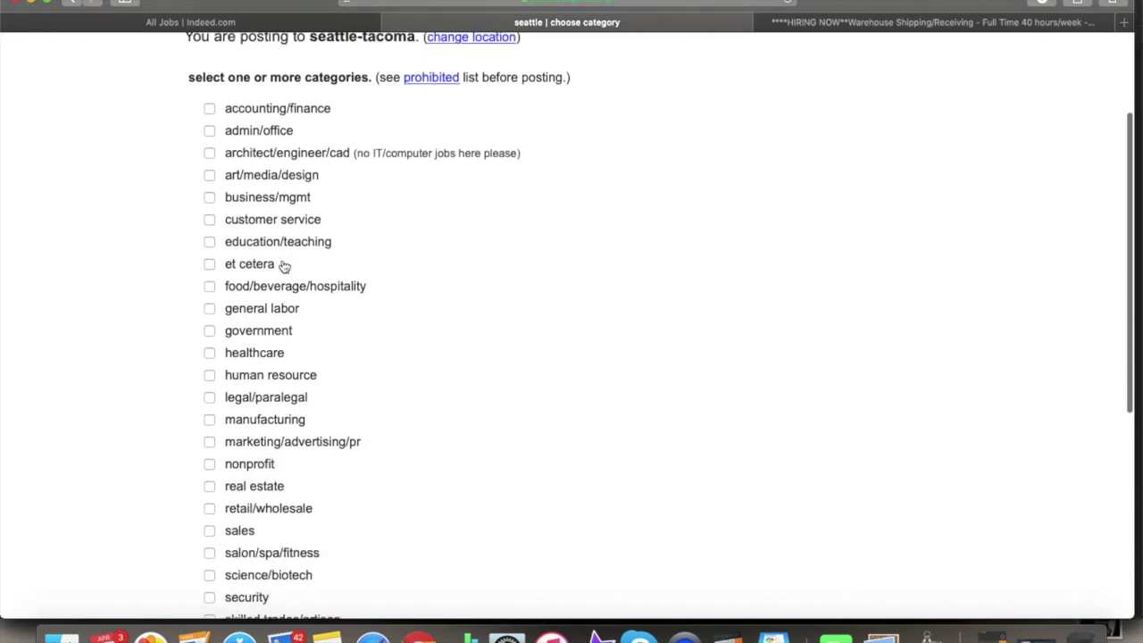
pyautogui.scroll(5, 284, 265)
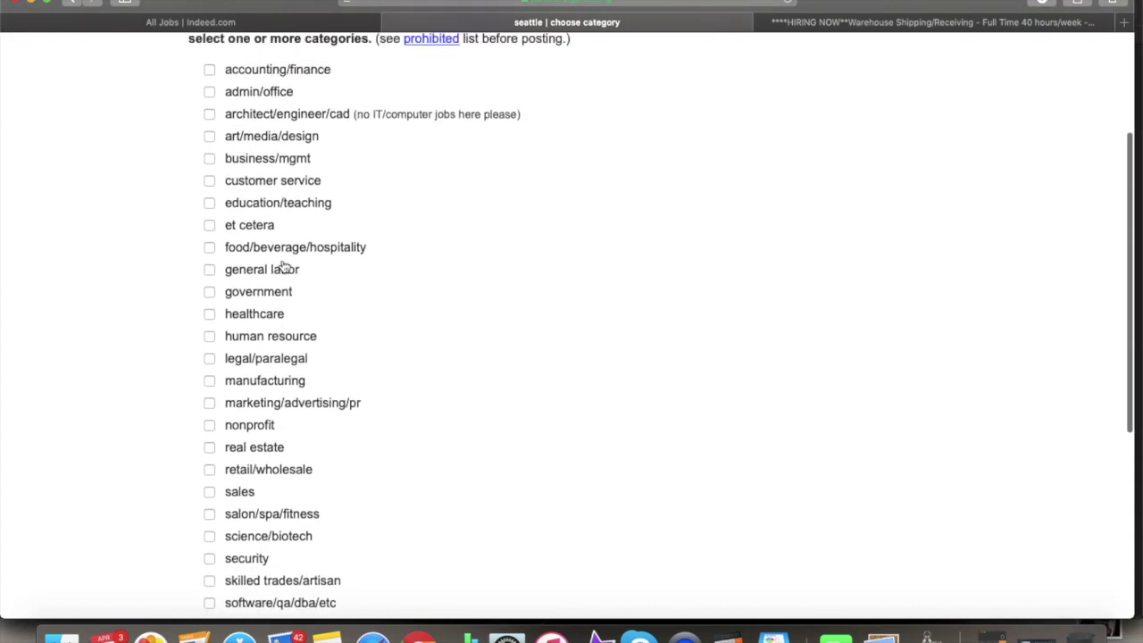
pyautogui.scroll(-2, 284, 265)
pyautogui.scroll(-1, 284, 265)
pyautogui.scroll(5, 268, 179)
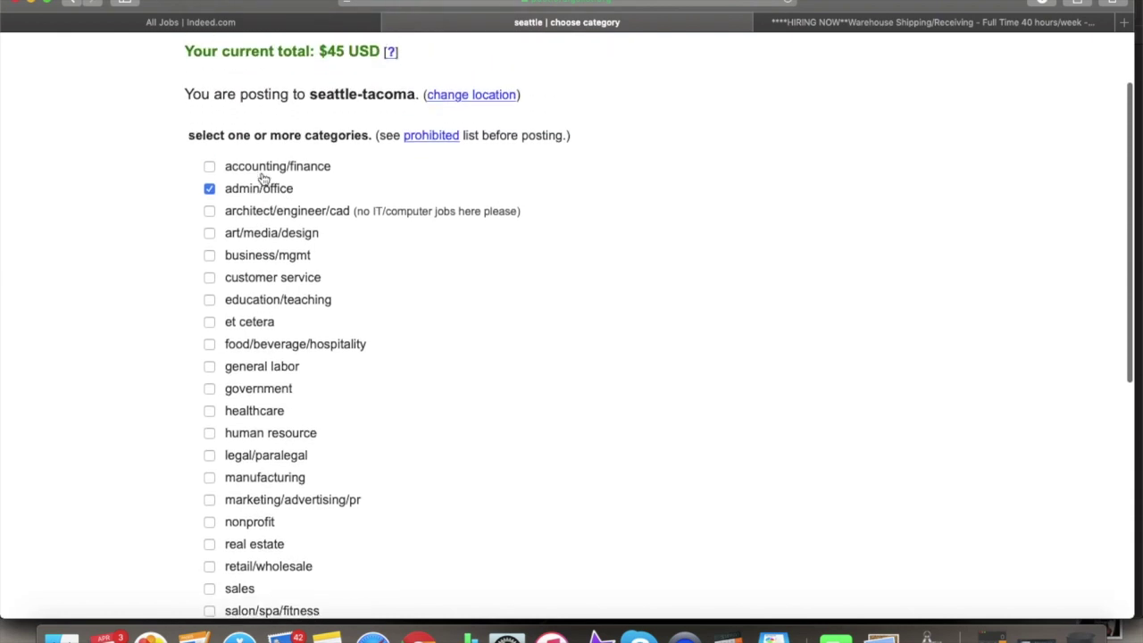
pyautogui.scroll(-5, 262, 179)
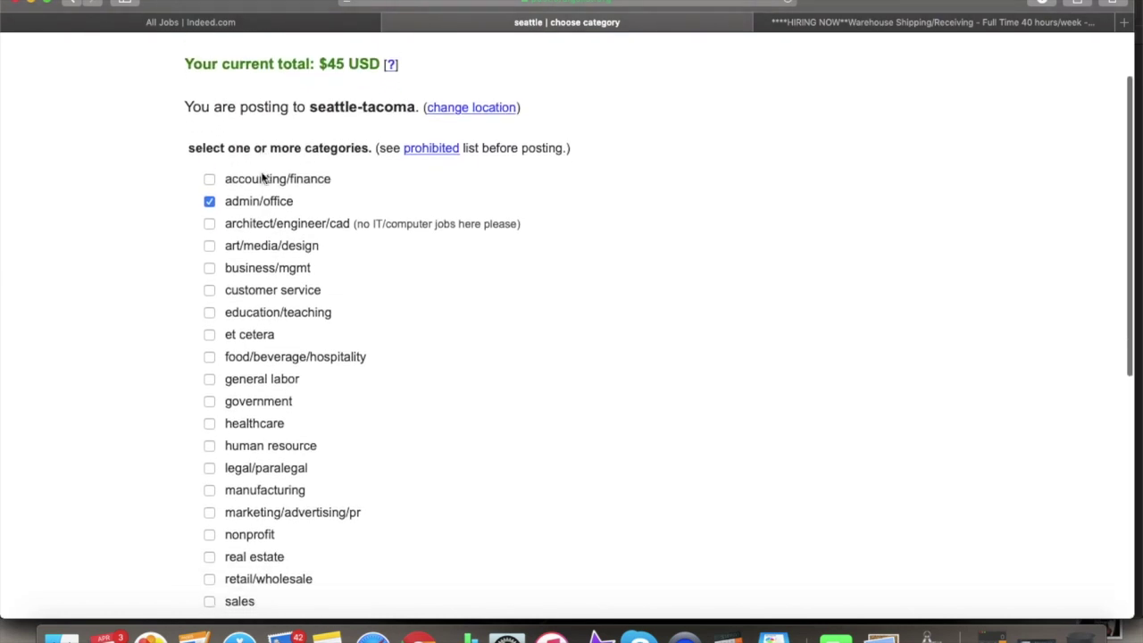
pyautogui.scroll(-1, 265, 178)
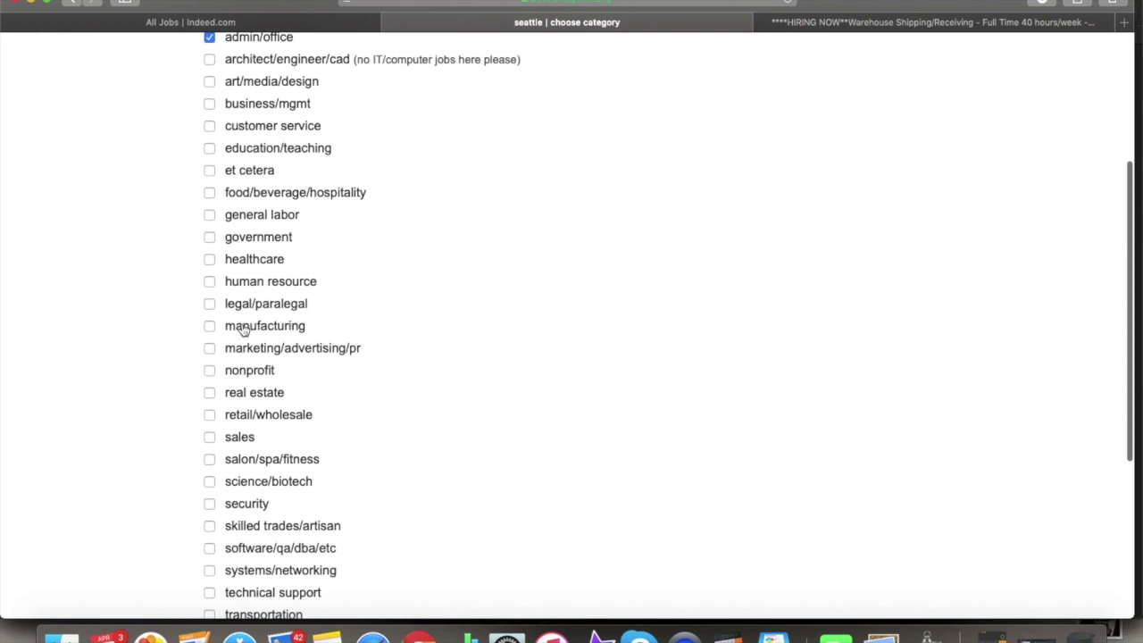
pyautogui.scroll(1, 259, 224)
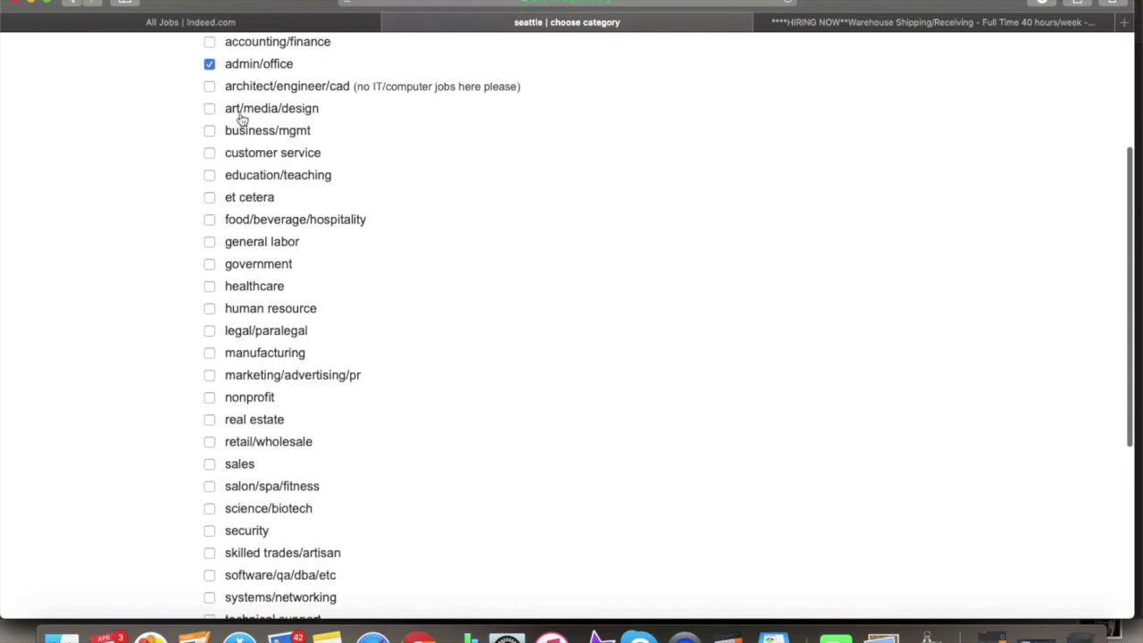
pyautogui.click(210, 309)
# - Continue the $45 admin/office job posting to the blank create-posting form
pyautogui.scroll(3, 298, 312)
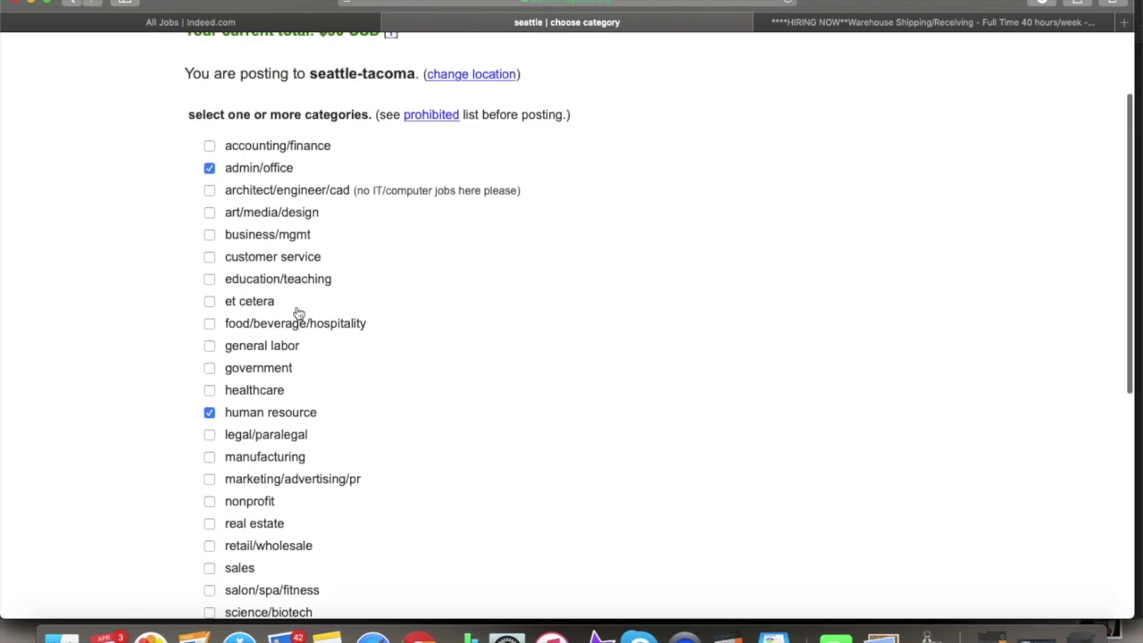
pyautogui.scroll(1, 299, 312)
pyautogui.scroll(-3, 298, 312)
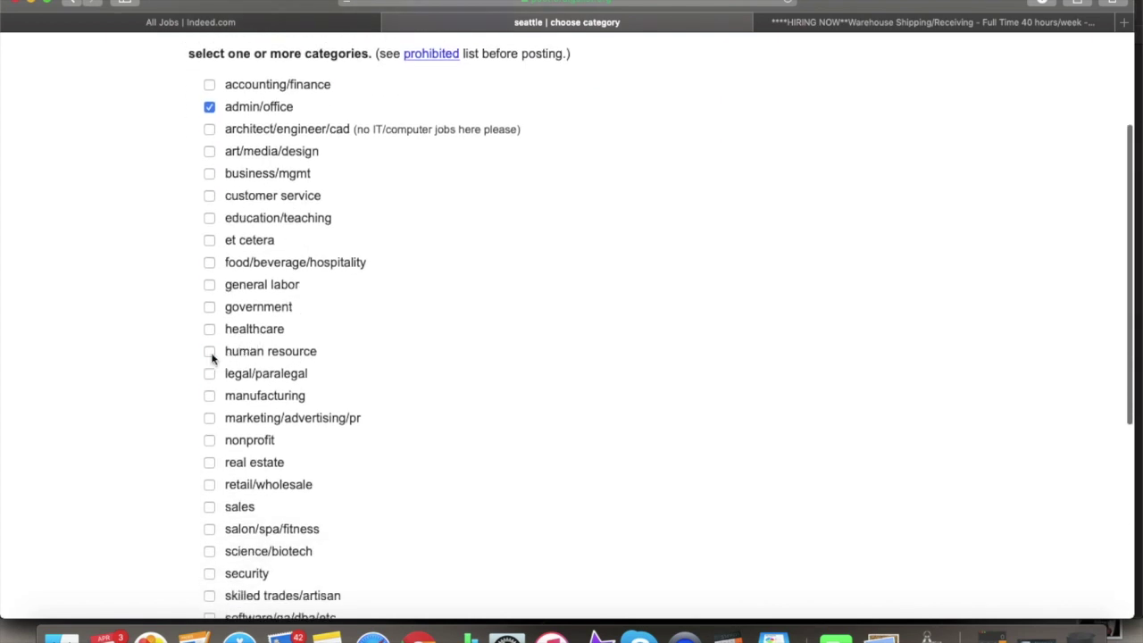
pyautogui.scroll(-8, 277, 357)
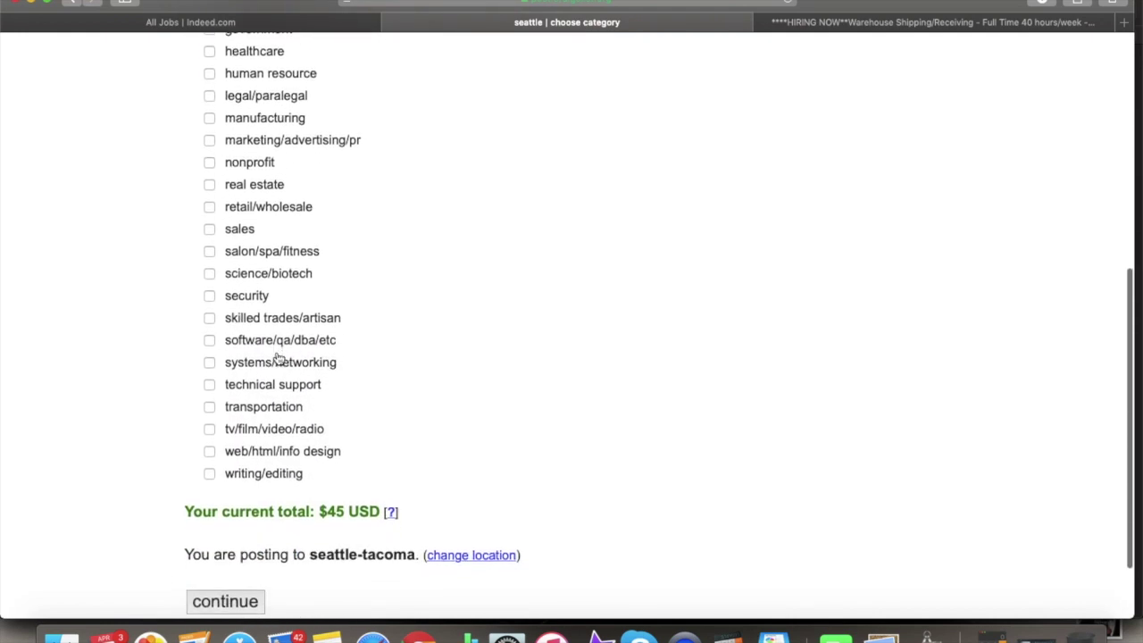
pyautogui.scroll(10, 278, 358)
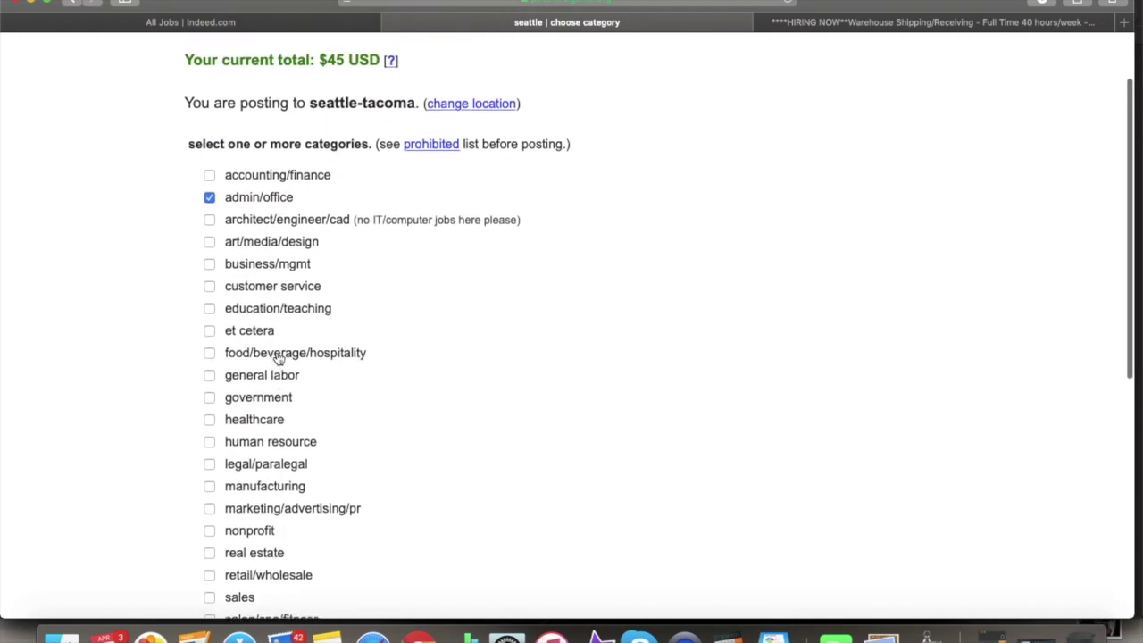
pyautogui.scroll(2, 297, 165)
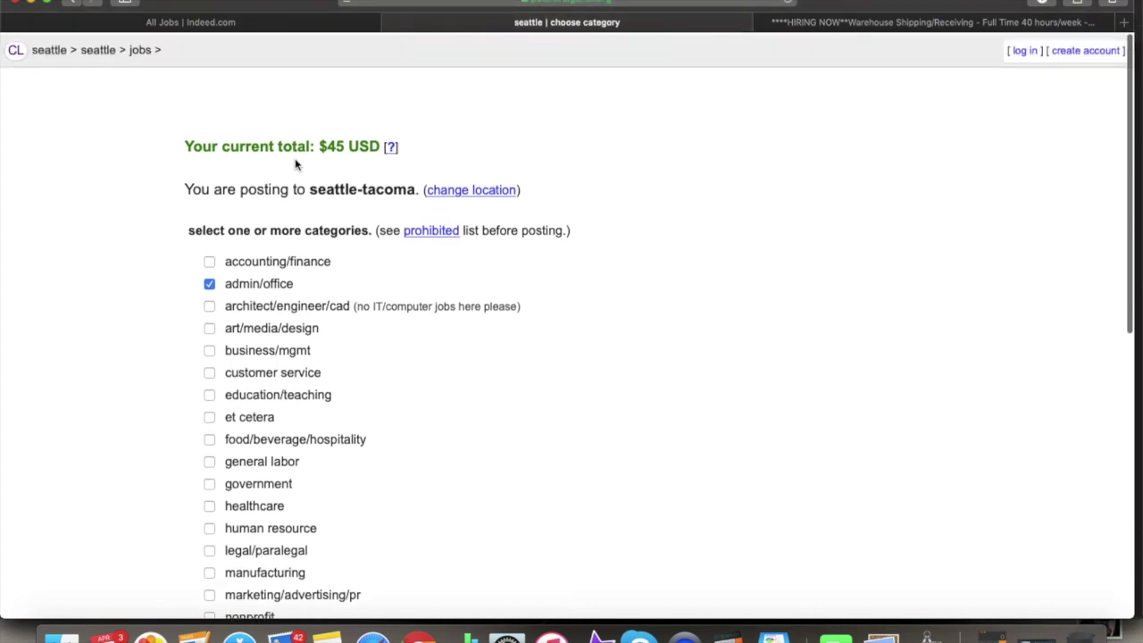
pyautogui.scroll(-4, 314, 177)
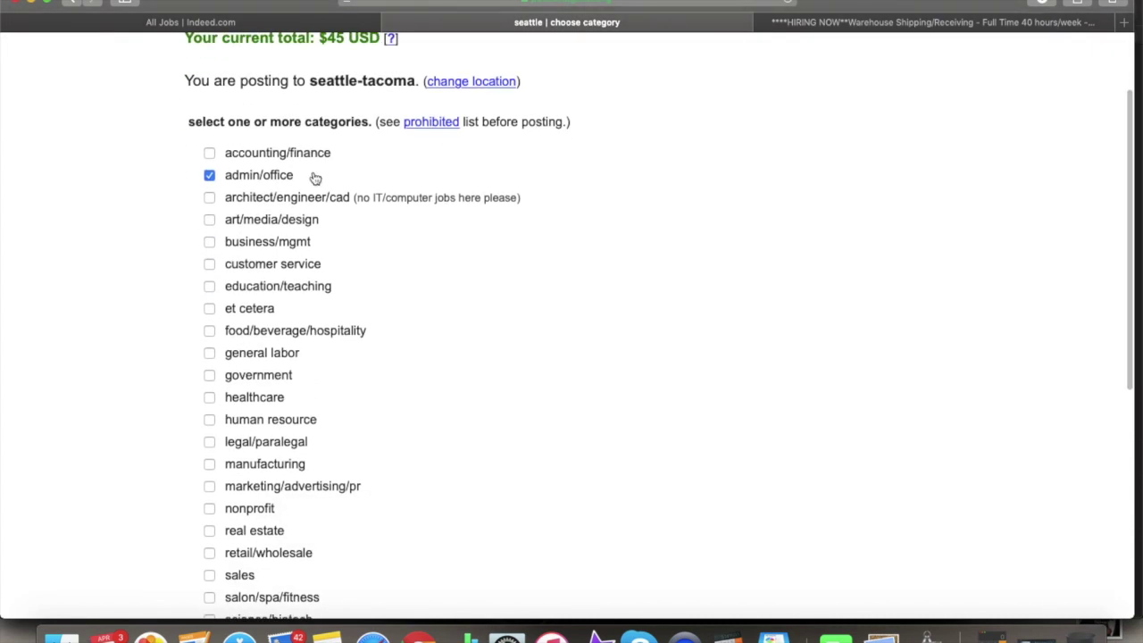
pyautogui.scroll(-12, 314, 179)
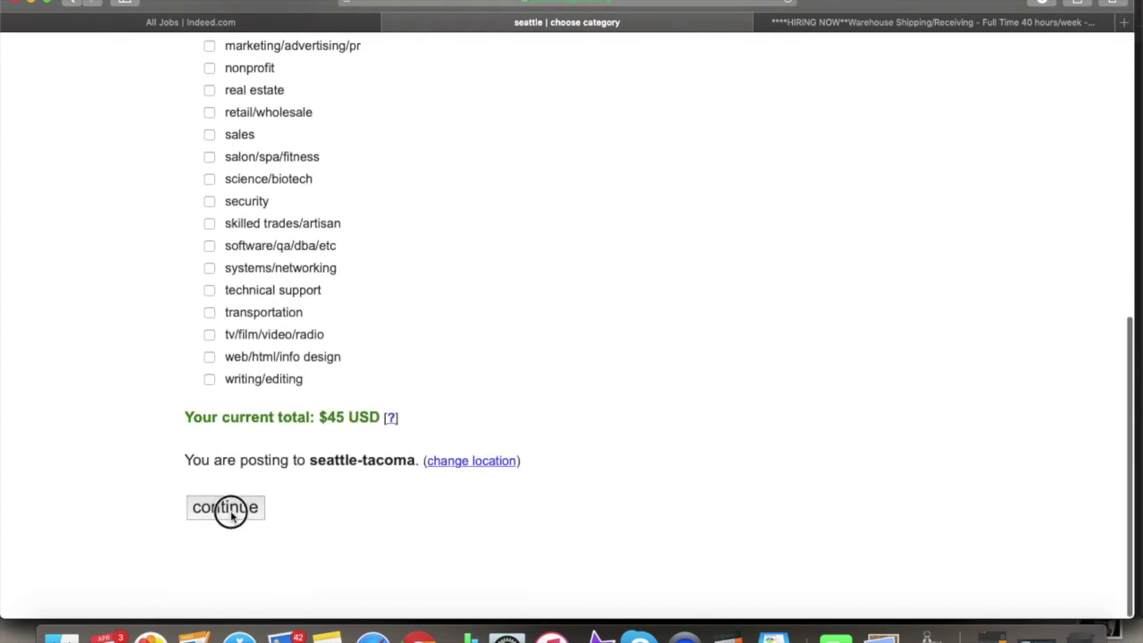
pyautogui.click(230, 511)
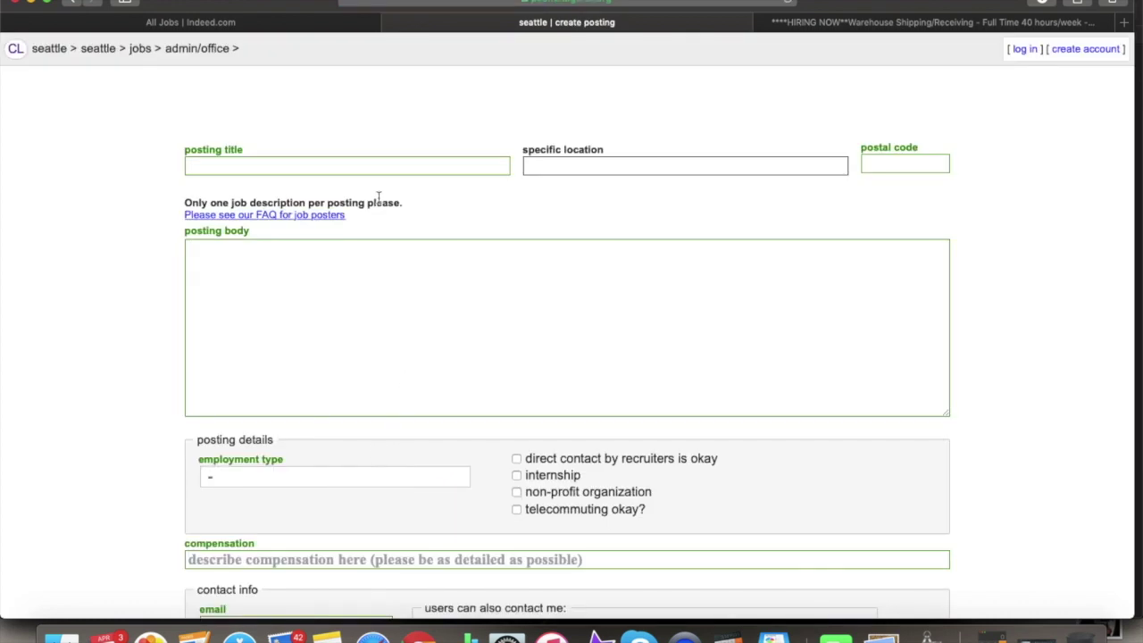
# - Put the cursor in the posting title field and clear the suggested autofill title
pyautogui.scroll(-5, 475, 299)
pyautogui.scroll(5, 477, 302)
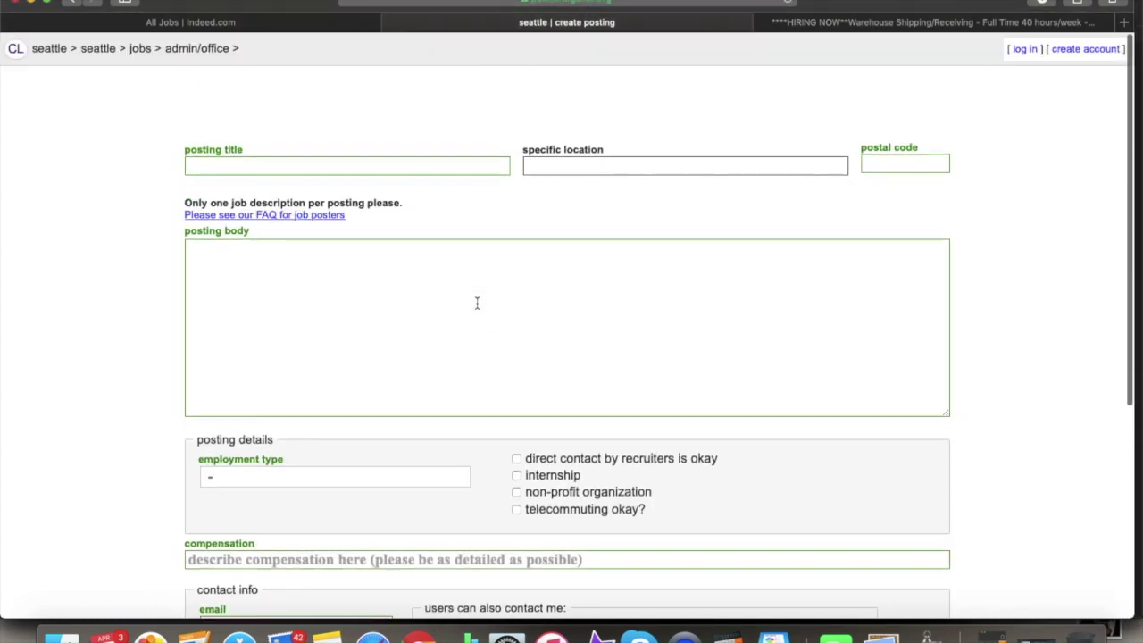
pyautogui.click(439, 168)
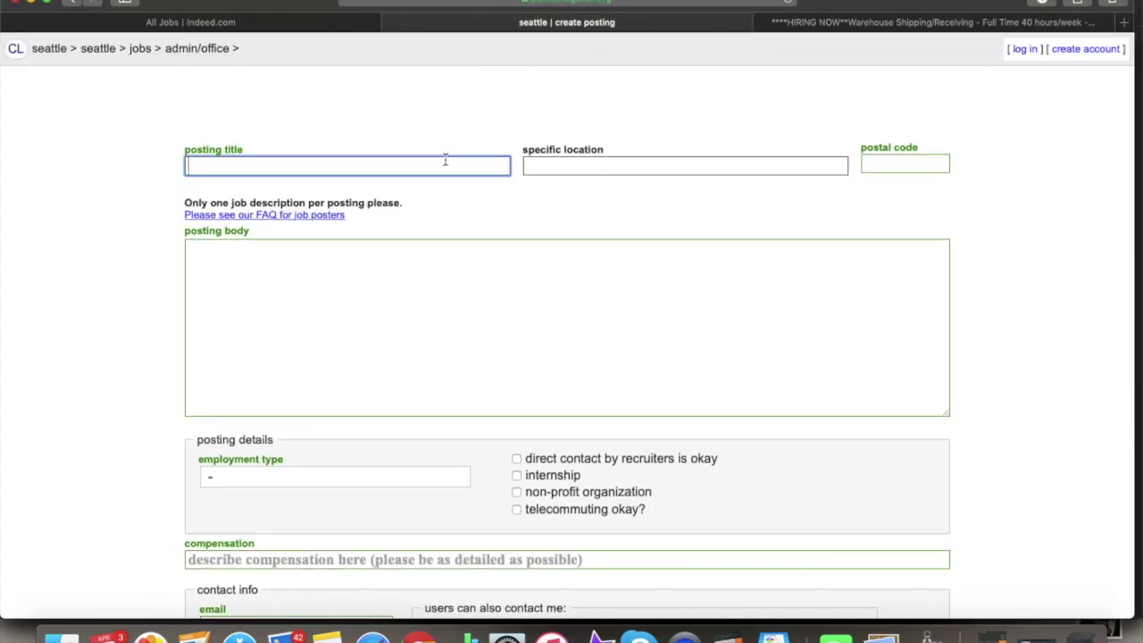
pyautogui.write('A')
pyautogui.press('BackSpace')
# - In a new browser tab, load the Seattle-Tacoma Craigslist home page
pyautogui.click(1131, 25)
pyautogui.write('craigslist.org')
pyautogui.press('Return')
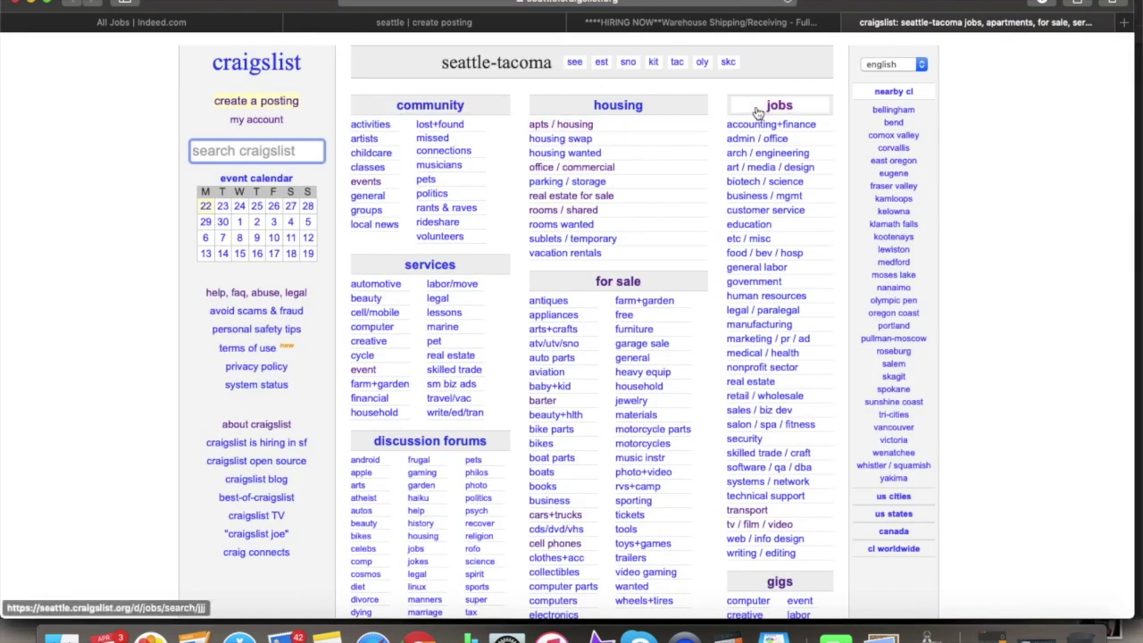
# - In Seattle jobs, search 'administrative assistant' using the suggestion for 'admini'
pyautogui.click(769, 109)
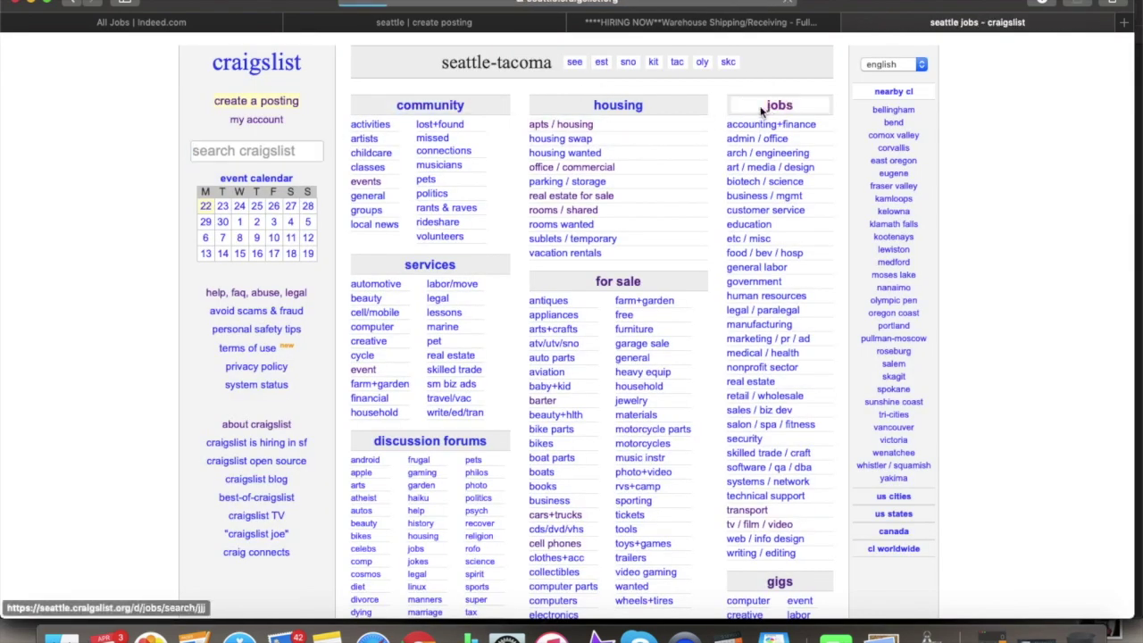
pyautogui.click(410, 91)
pyautogui.write('administrative')
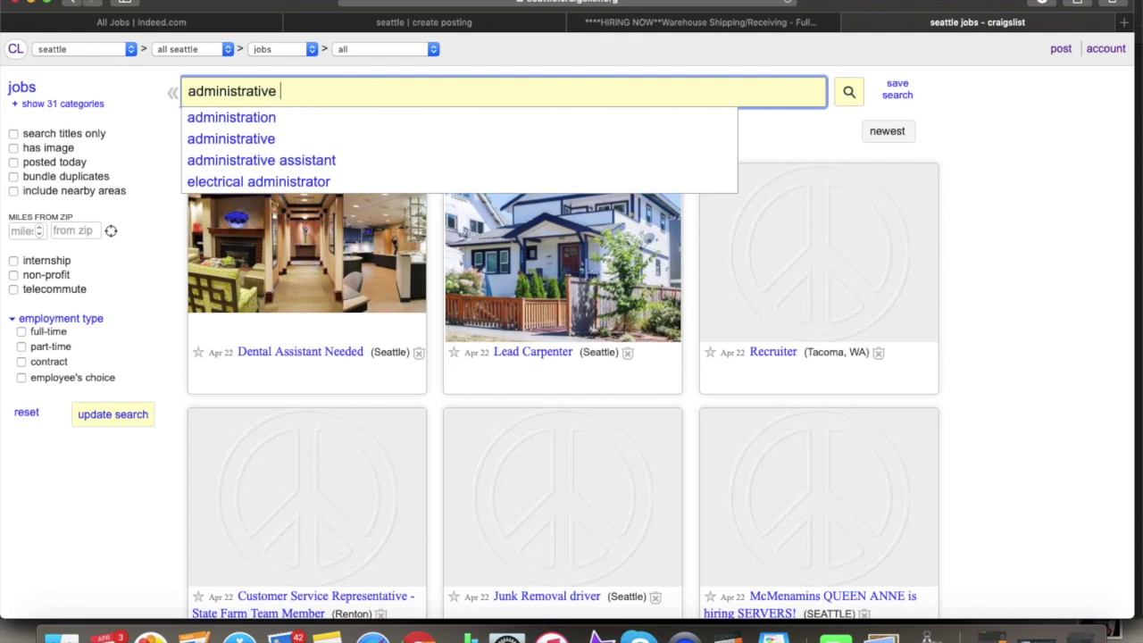
pyautogui.click(393, 139)
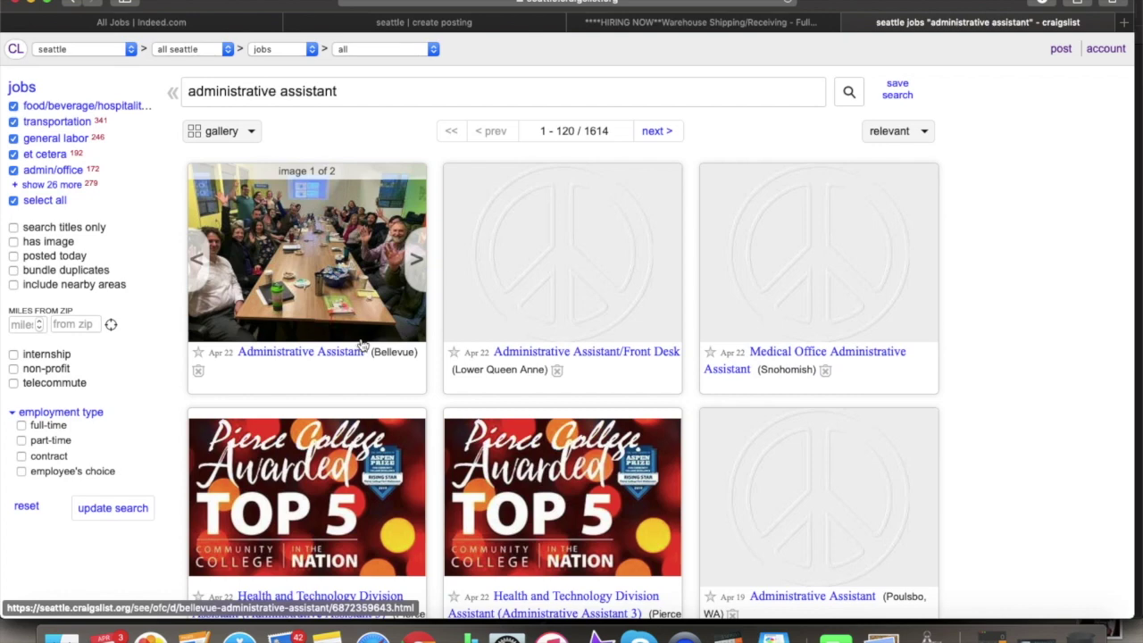
# - Scroll through the gallery of 1614 administrative assistant job listings
pyautogui.scroll(-1, 447, 357)
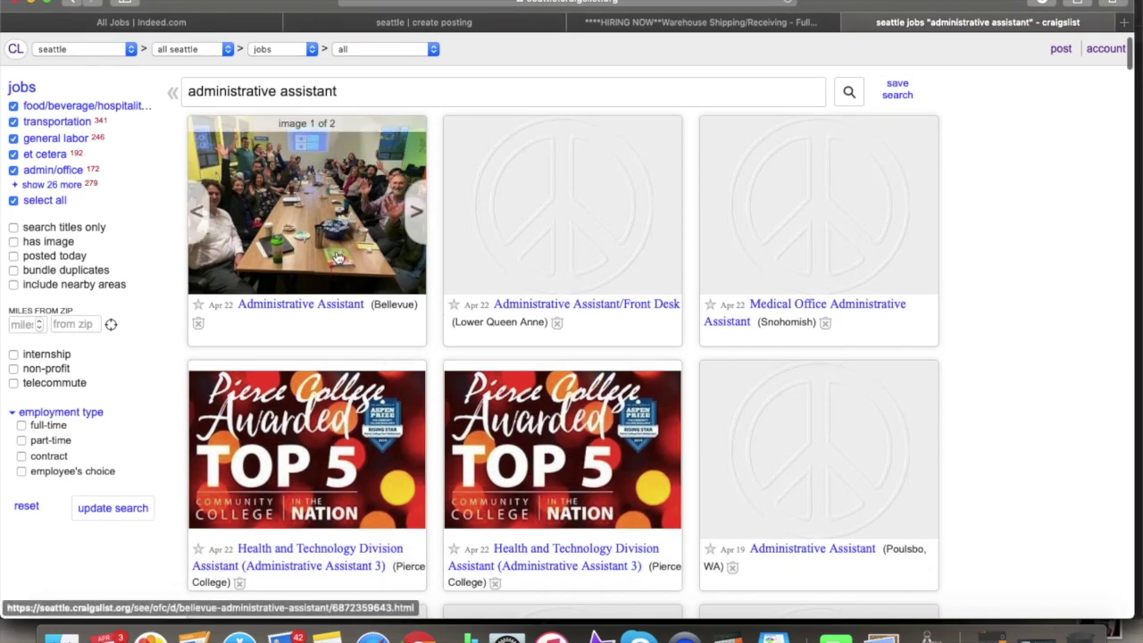
pyautogui.scroll(-1, 439, 277)
pyautogui.scroll(-2, 444, 345)
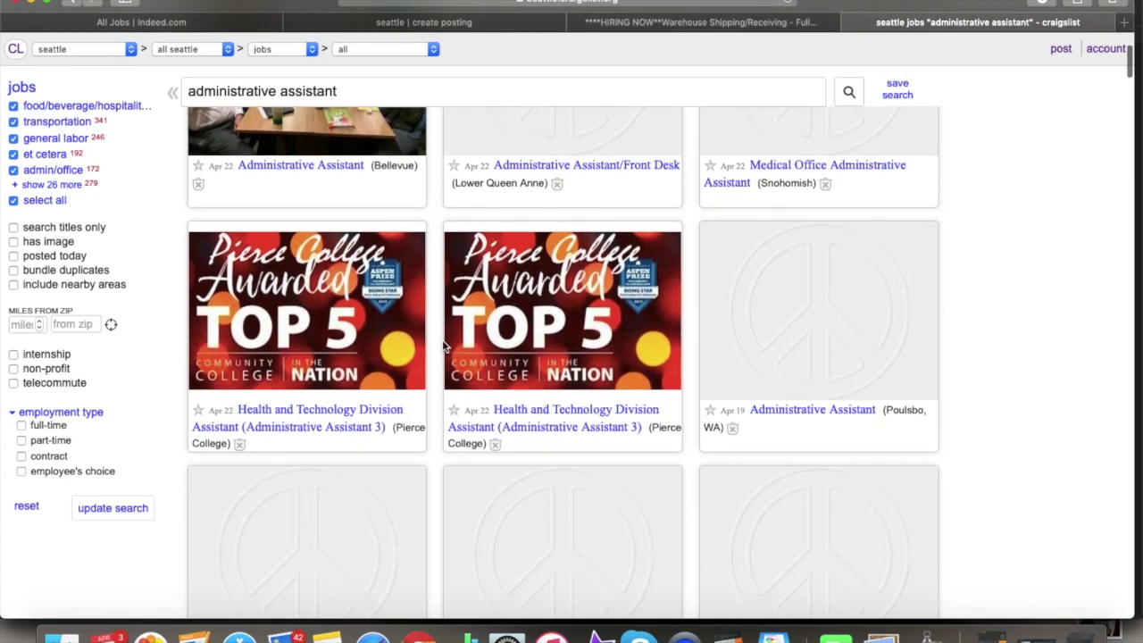
pyautogui.scroll(4, 443, 345)
pyautogui.scroll(-9, 443, 345)
pyautogui.scroll(-20, 443, 347)
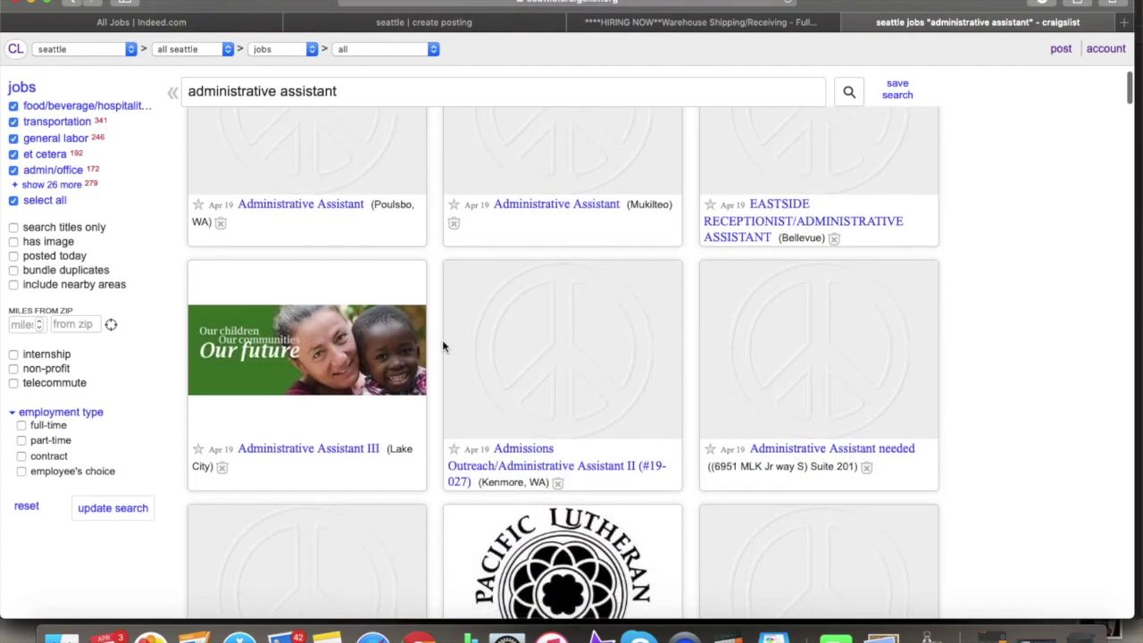
pyautogui.scroll(-9, 444, 346)
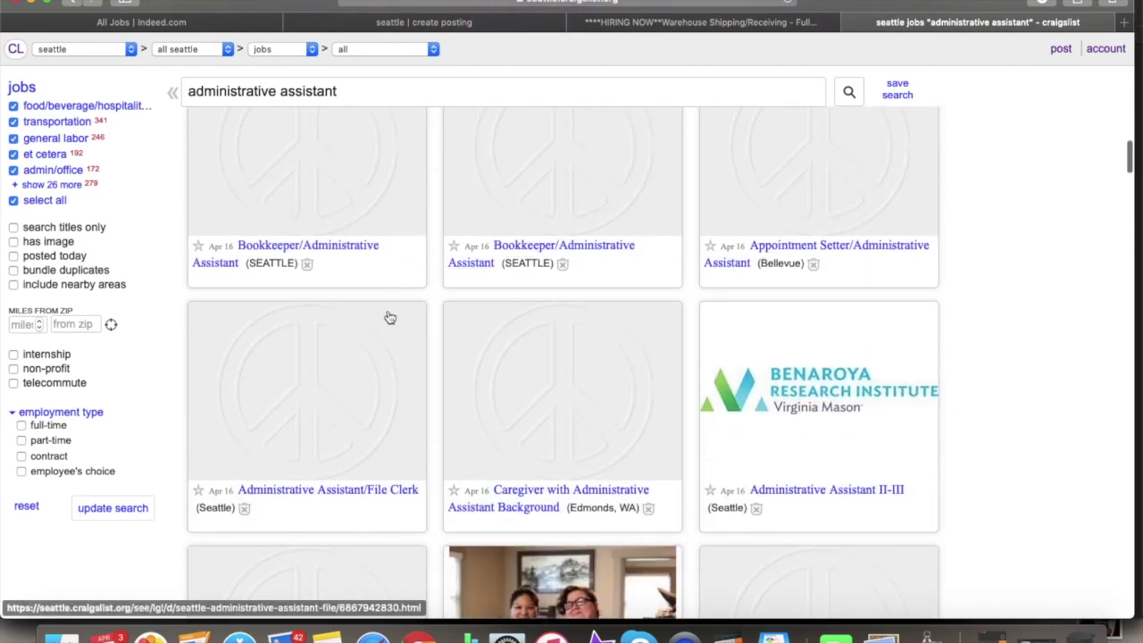
pyautogui.scroll(-10, 420, 393)
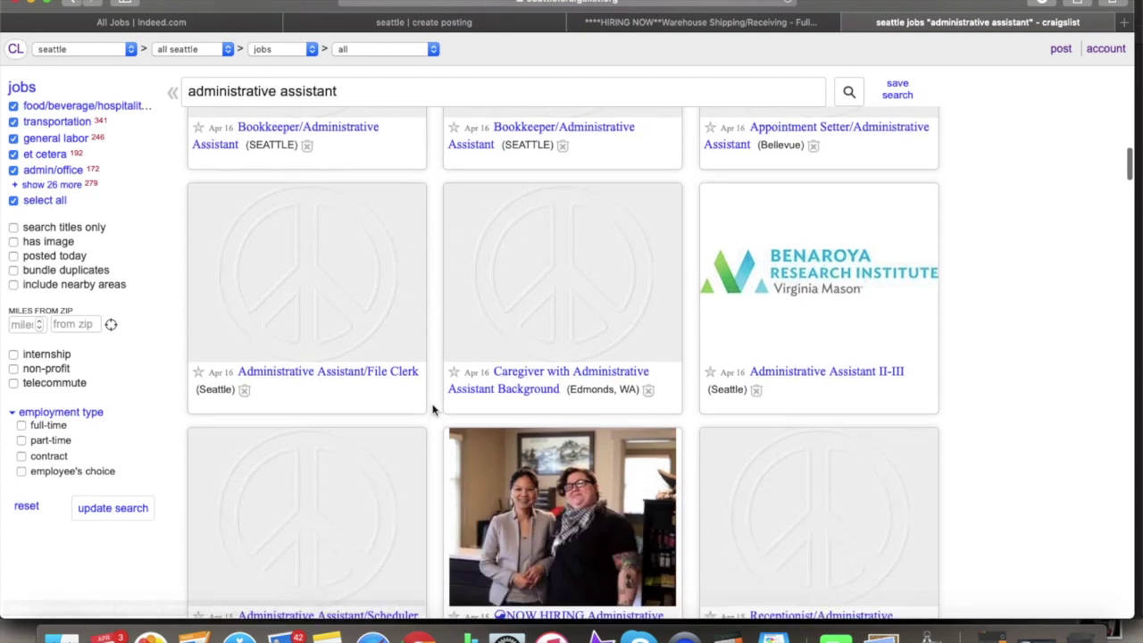
pyautogui.scroll(1, 369, 446)
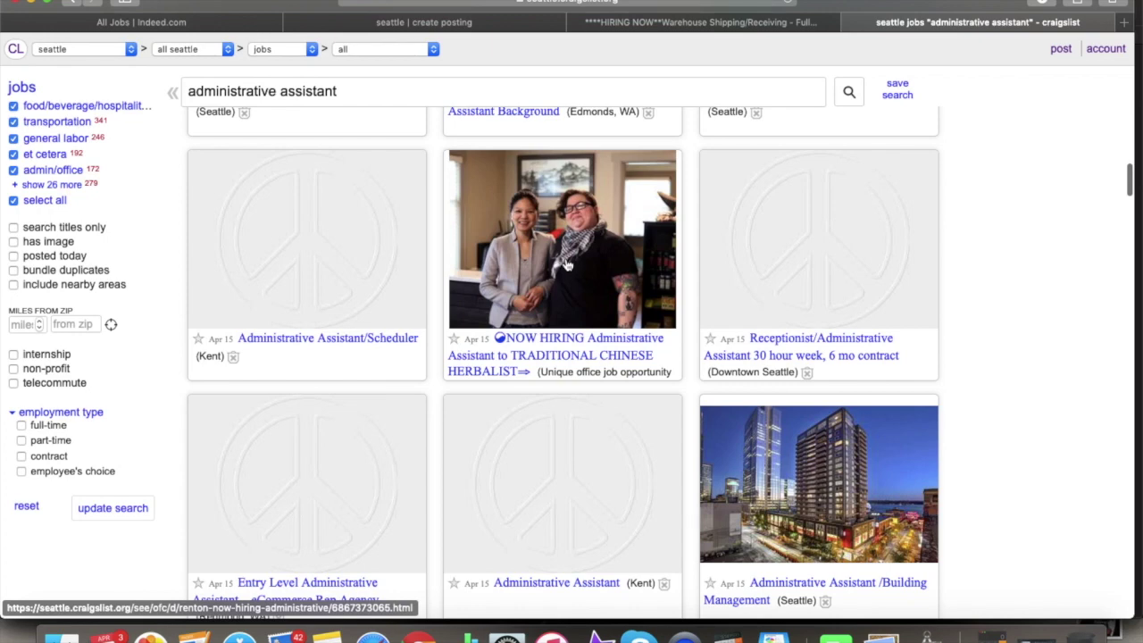
pyautogui.scroll(20, 562, 283)
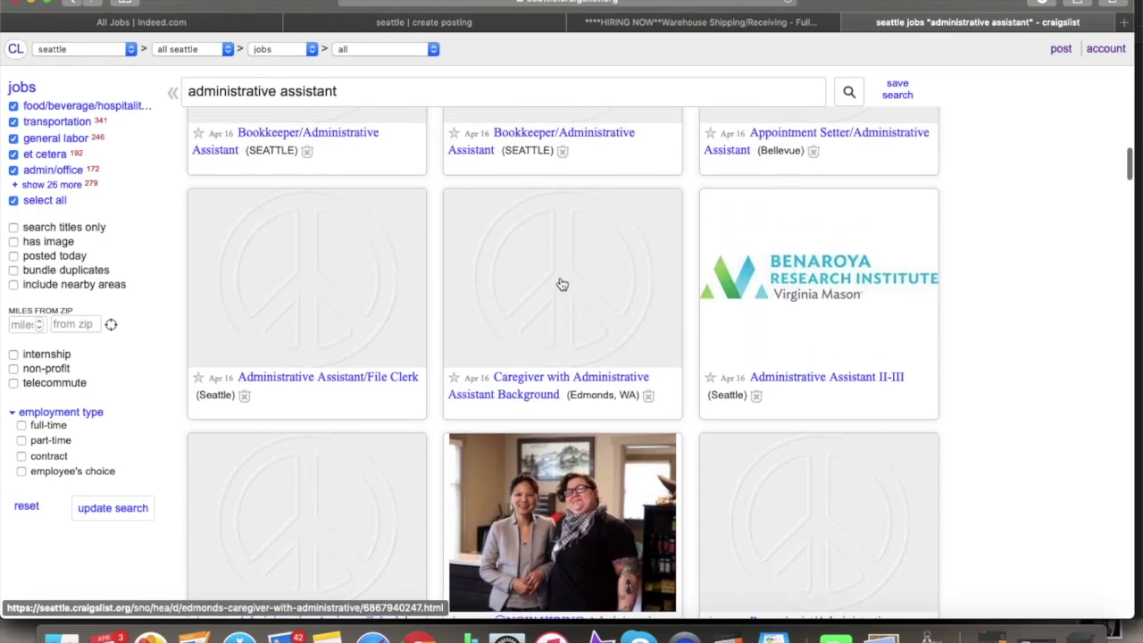
pyautogui.scroll(1, 562, 284)
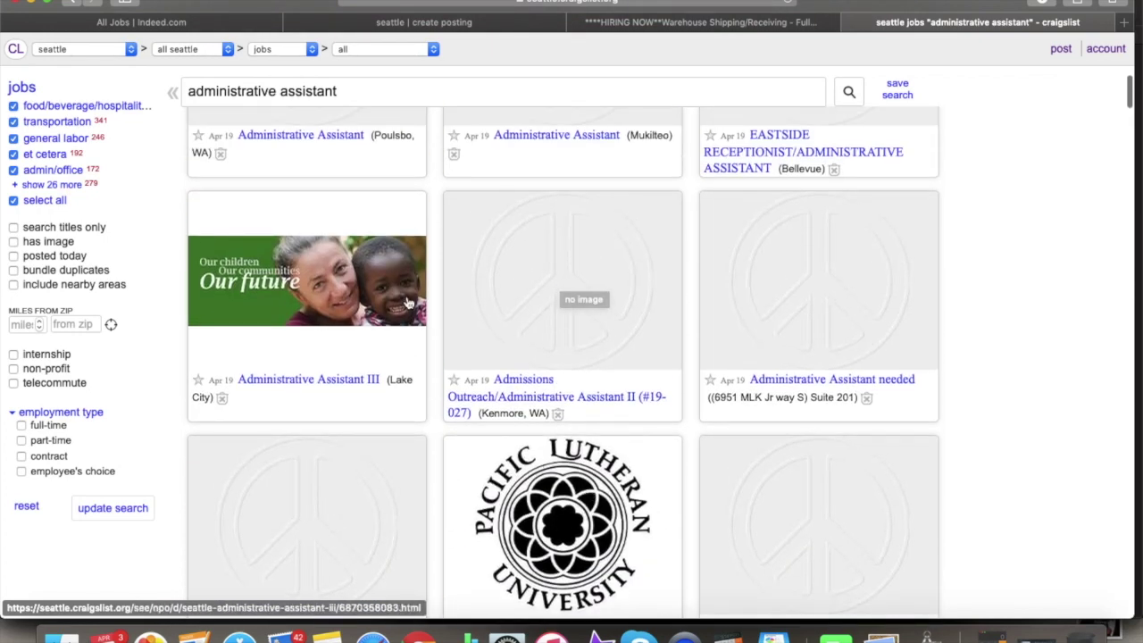
pyautogui.scroll(10, 307, 283)
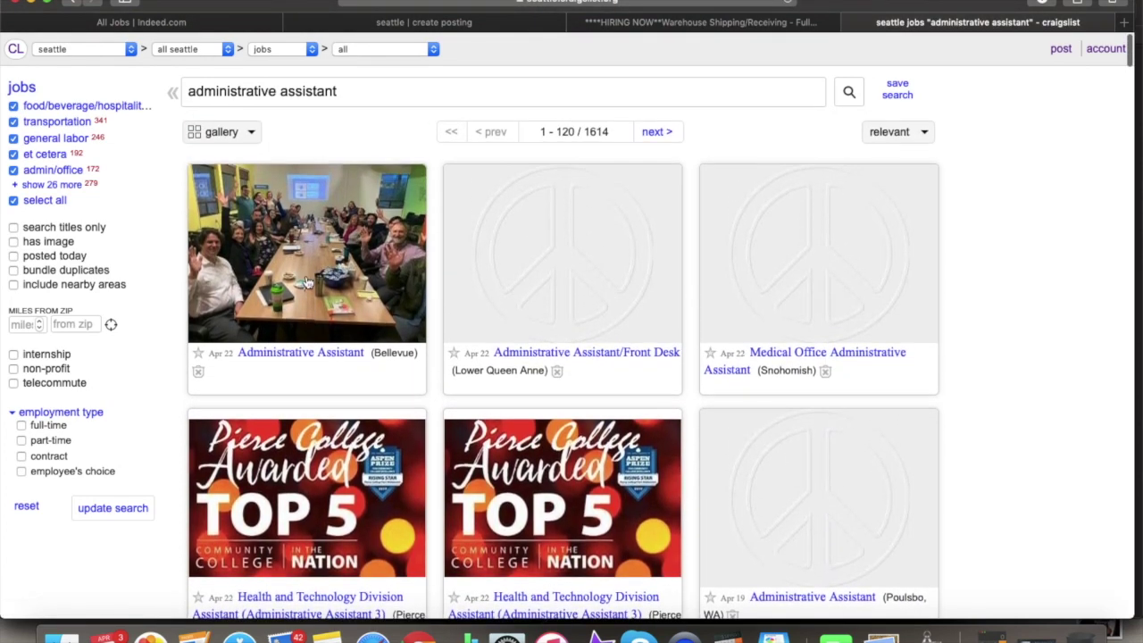
pyautogui.moveTo(386, 255)
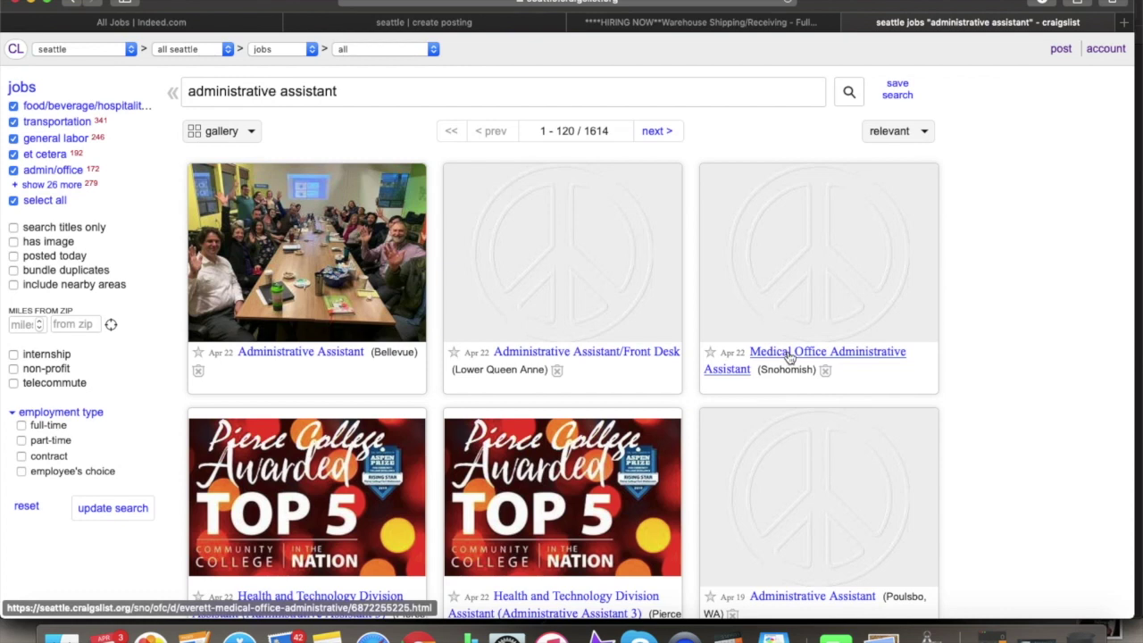
pyautogui.scroll(-3, 814, 366)
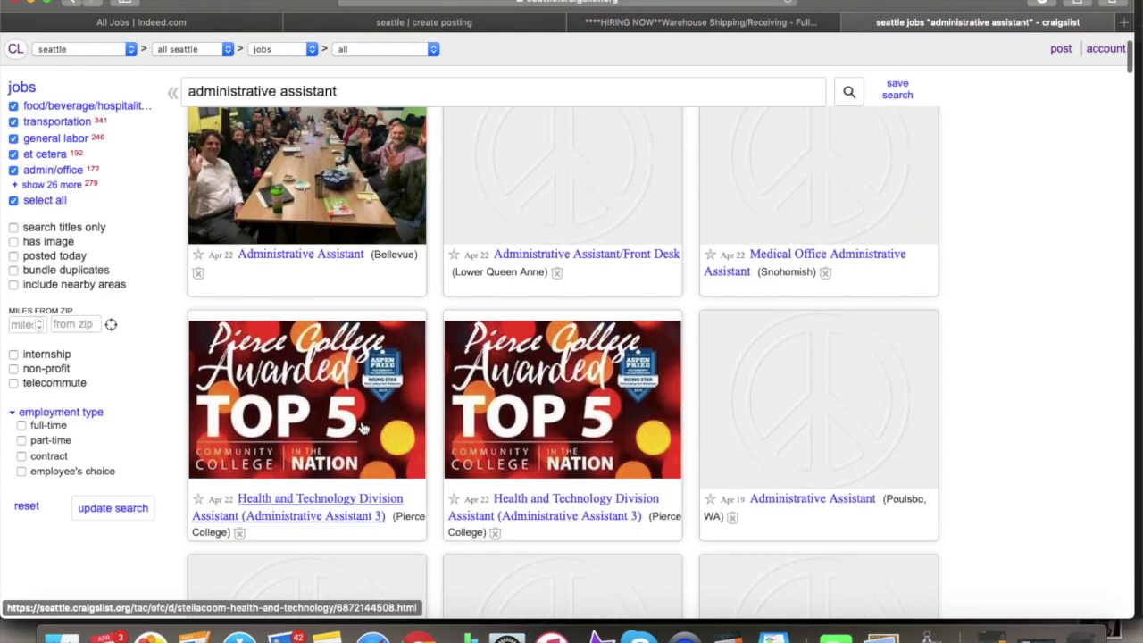
pyautogui.scroll(2, 339, 393)
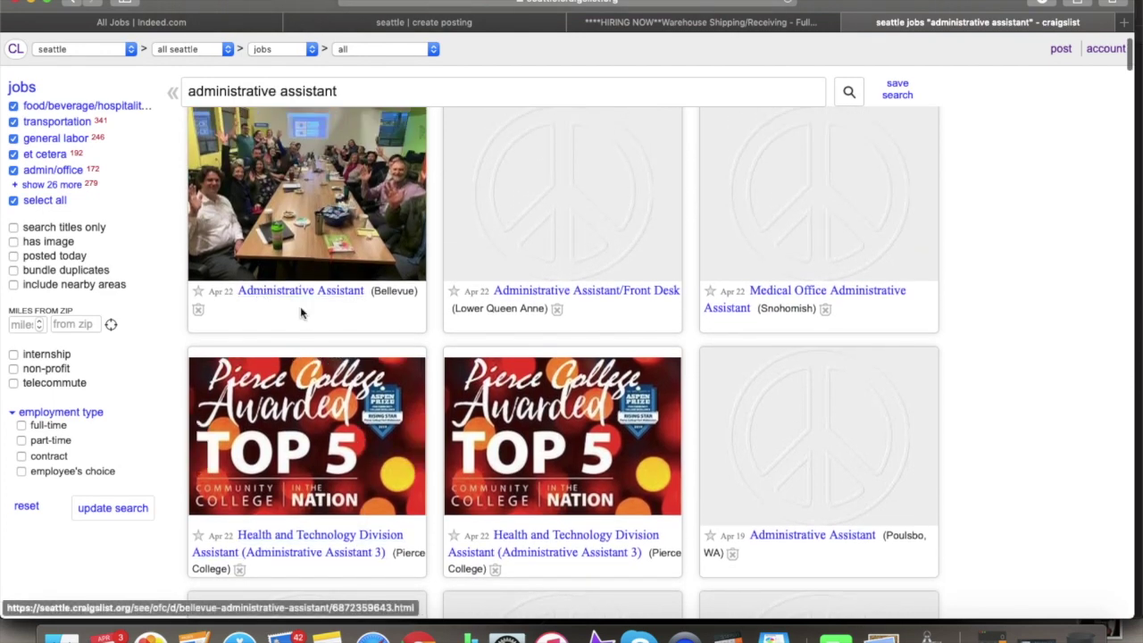
pyautogui.scroll(-5, 300, 306)
pyautogui.scroll(-3, 300, 314)
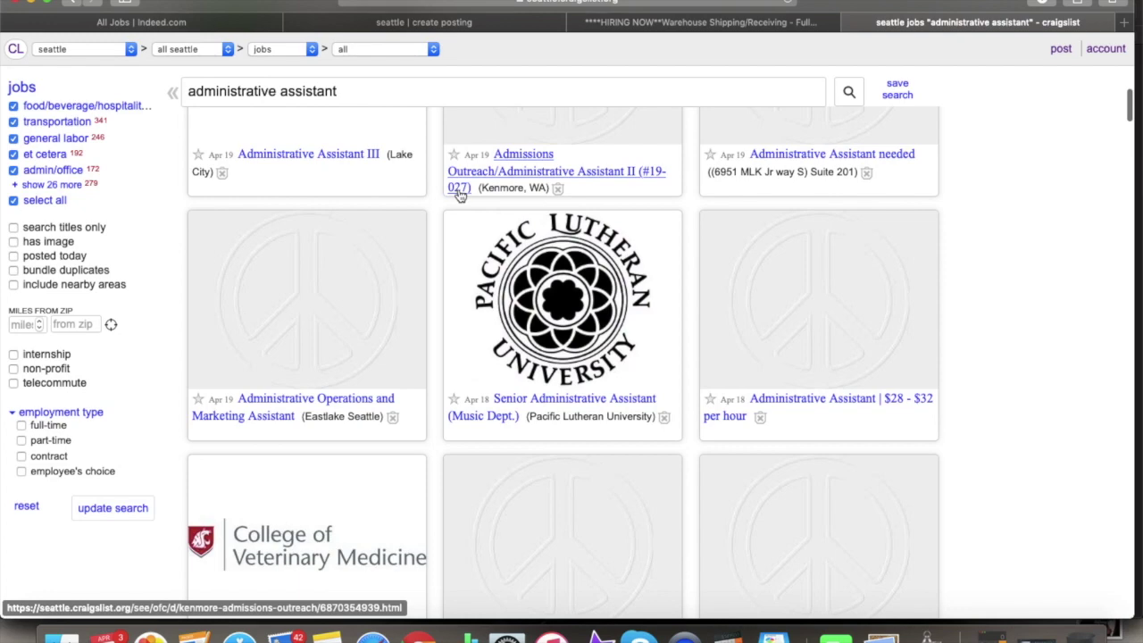
pyautogui.scroll(-3, 535, 197)
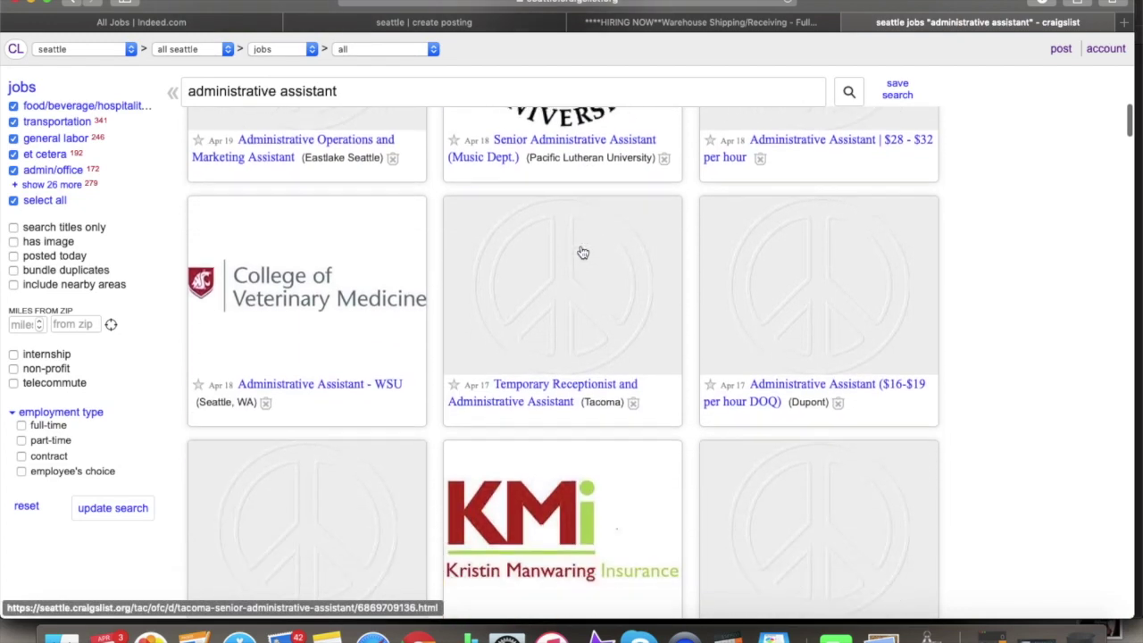
pyautogui.scroll(-4, 582, 252)
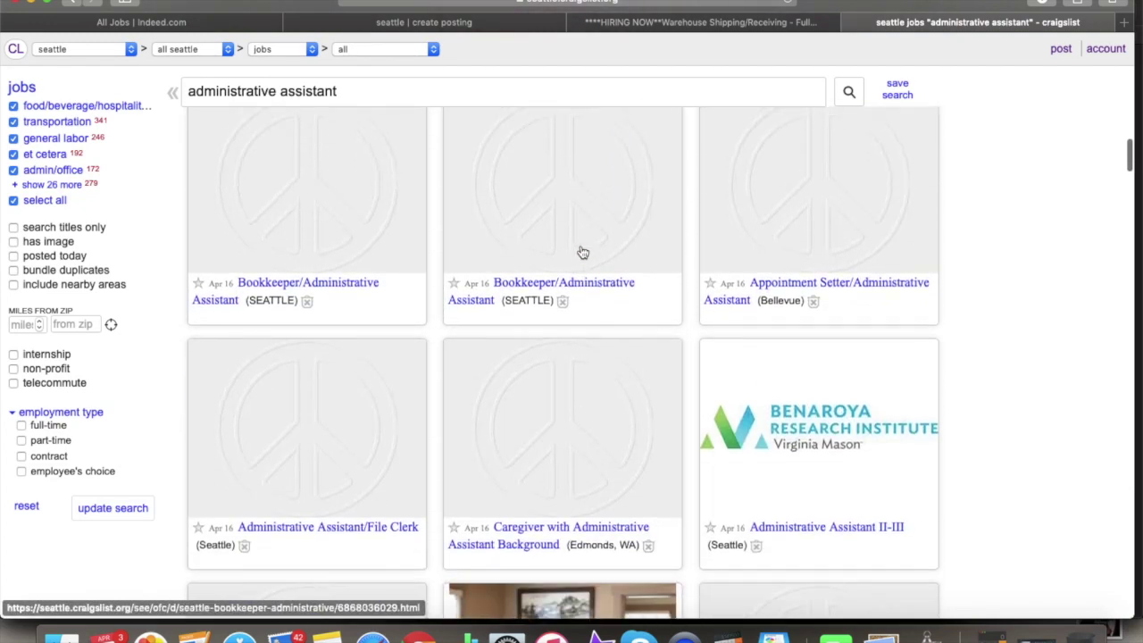
pyautogui.scroll(15, 582, 253)
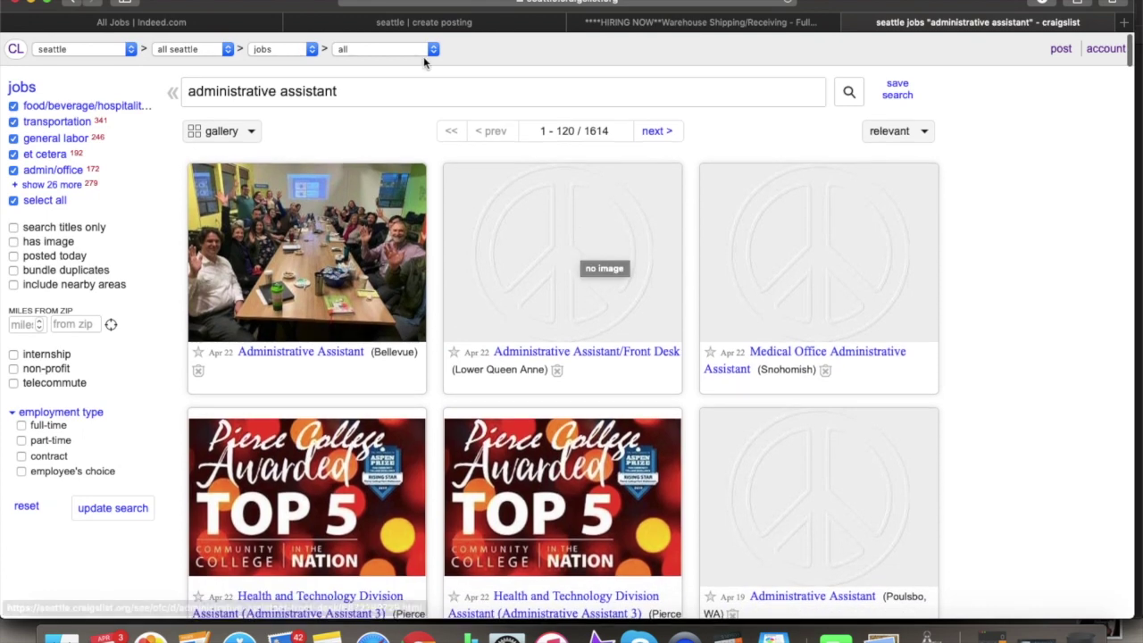
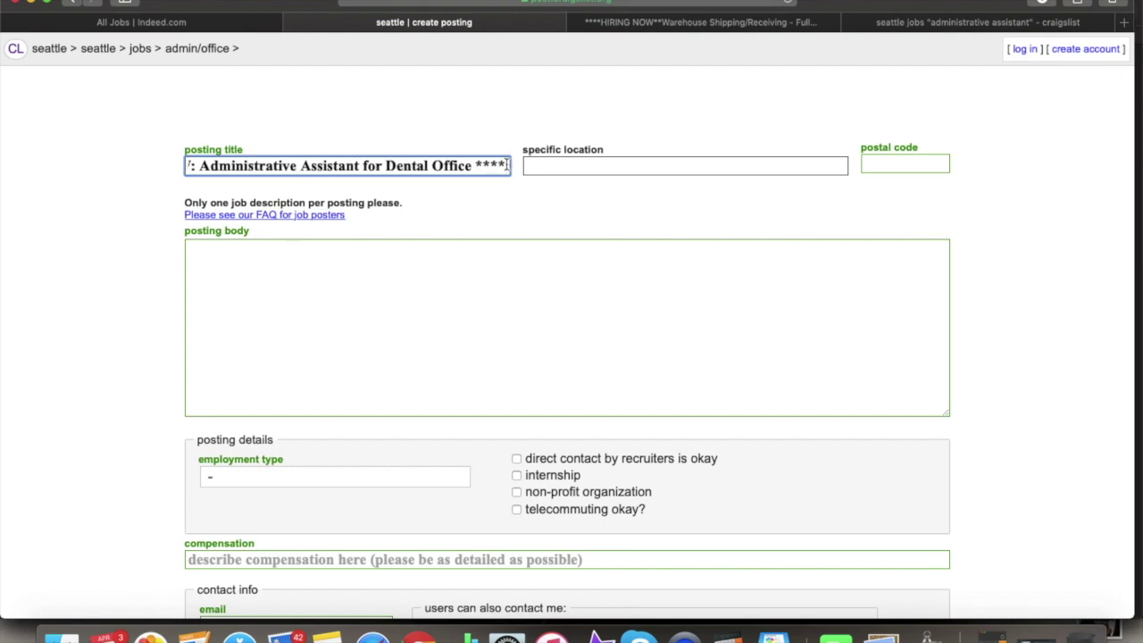
pyautogui.moveTo(474, 166); pyautogui.dragTo(176, 174)
pyautogui.click(881, 27)
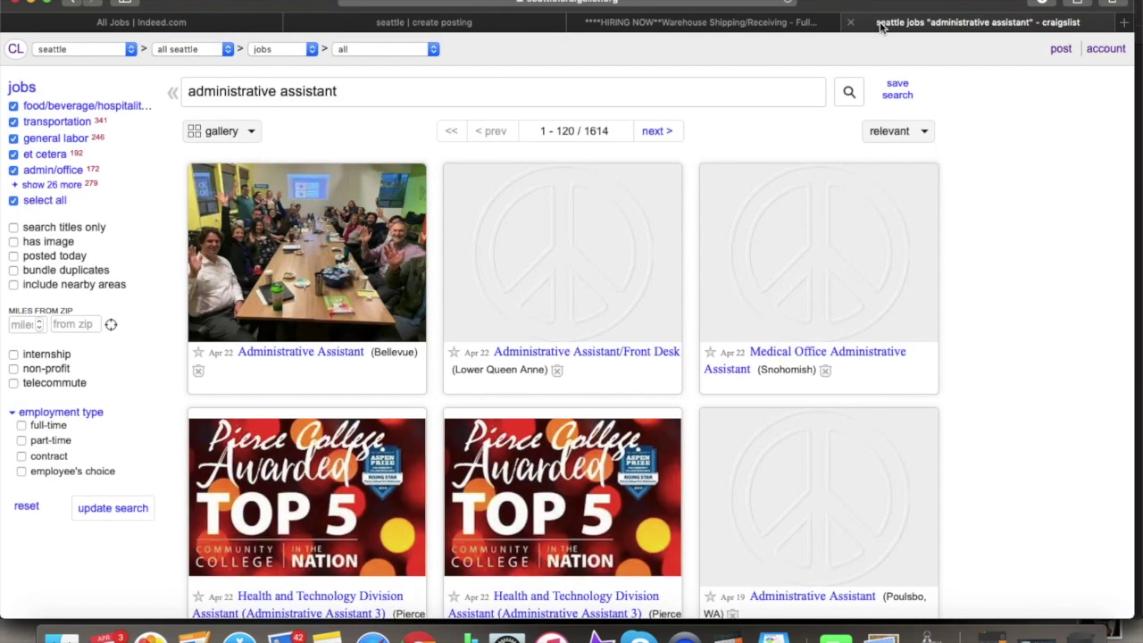
pyautogui.scroll(-5, 651, 307)
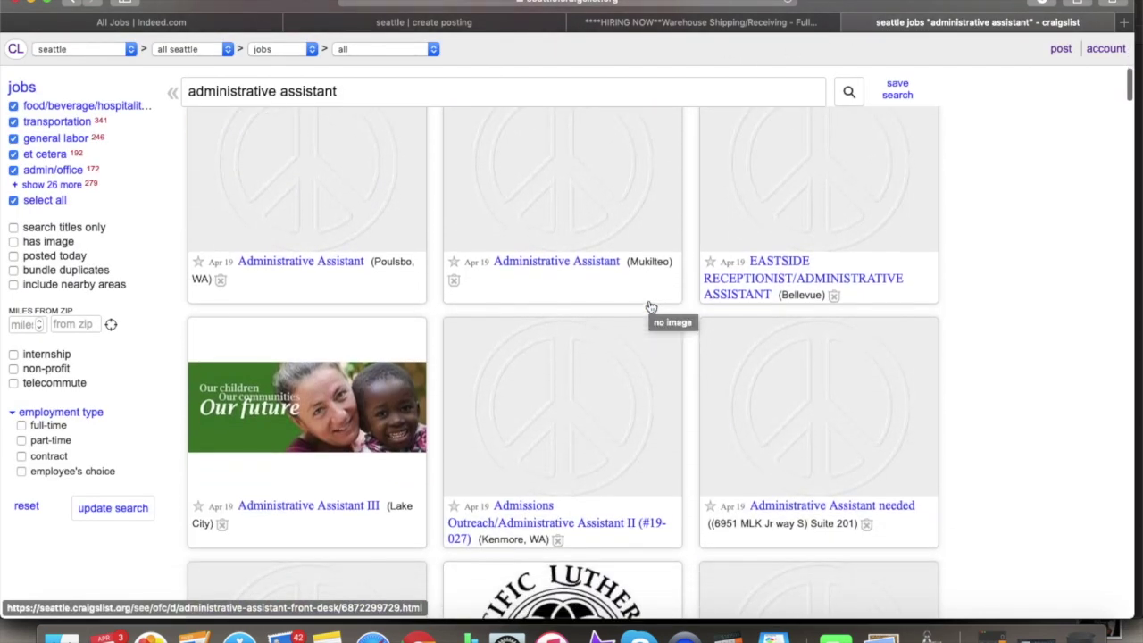
pyautogui.scroll(-8, 651, 307)
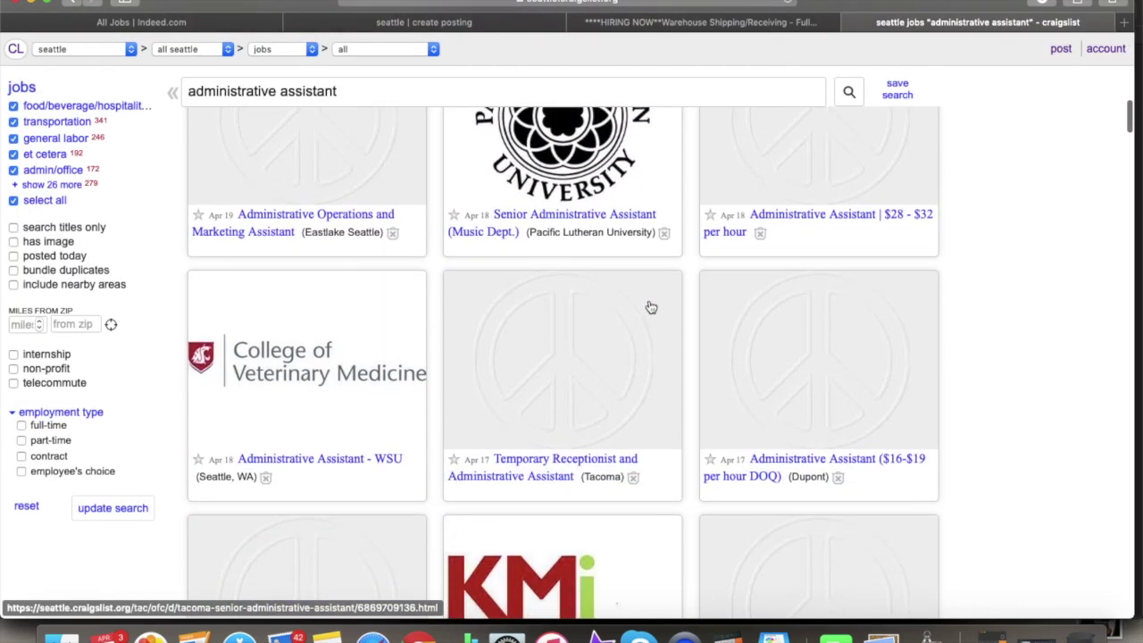
pyautogui.scroll(-9, 651, 307)
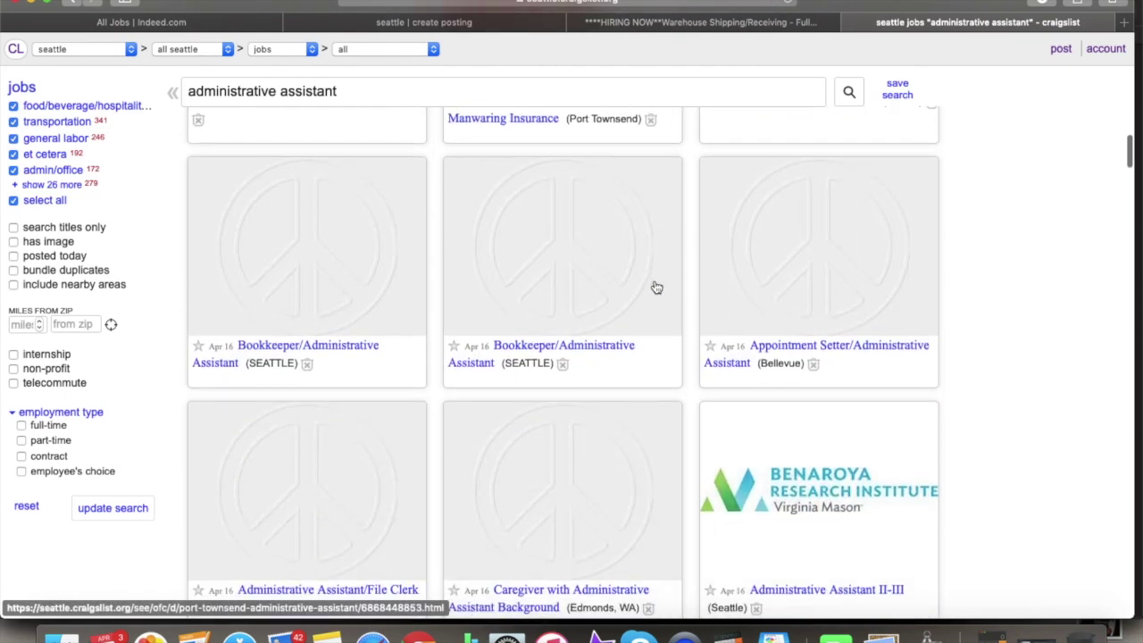
pyautogui.scroll(-5, 656, 287)
pyautogui.click(487, 22)
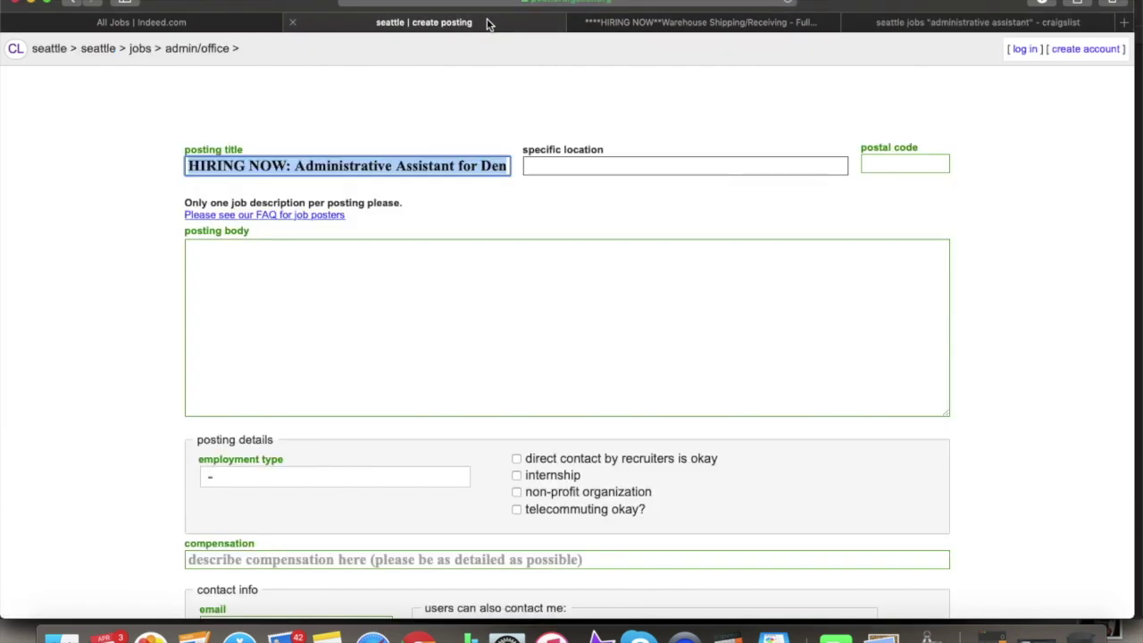
# - Enter Seattle as the specific location and 98001 as the postal code
pyautogui.click(613, 167)
pyautogui.write('Seattle')
pyautogui.press('Down')
pyautogui.press('Down')
pyautogui.click(891, 161)
pyautogui.write('98001')
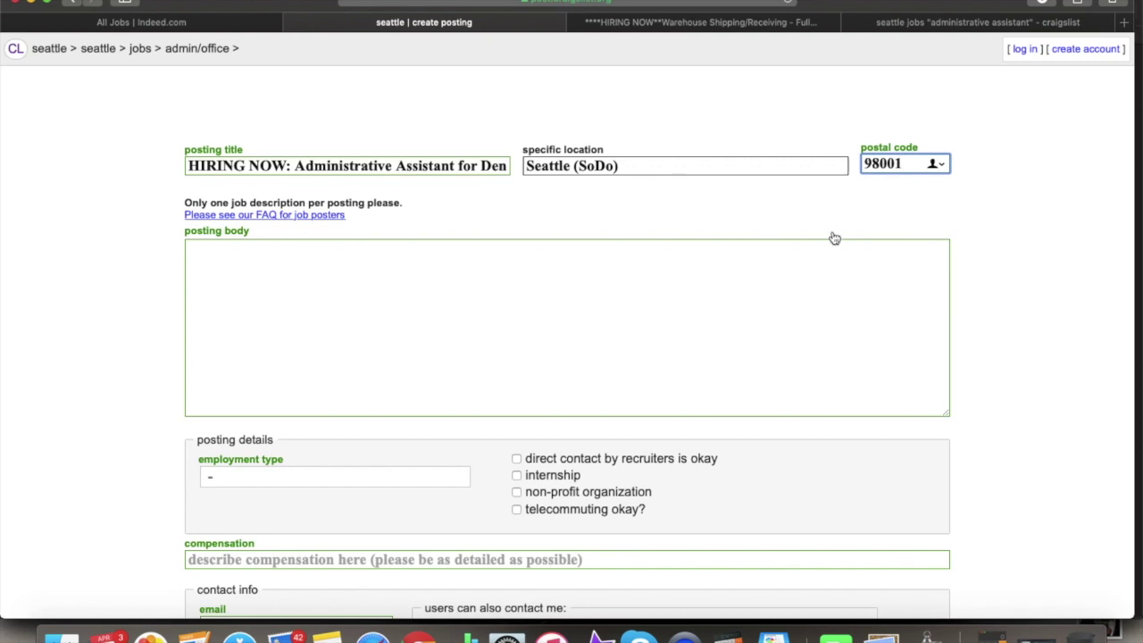
# - Trim the Seattle (SoDo) suggestion back to plain Seattle in the location field
pyautogui.click(804, 244)
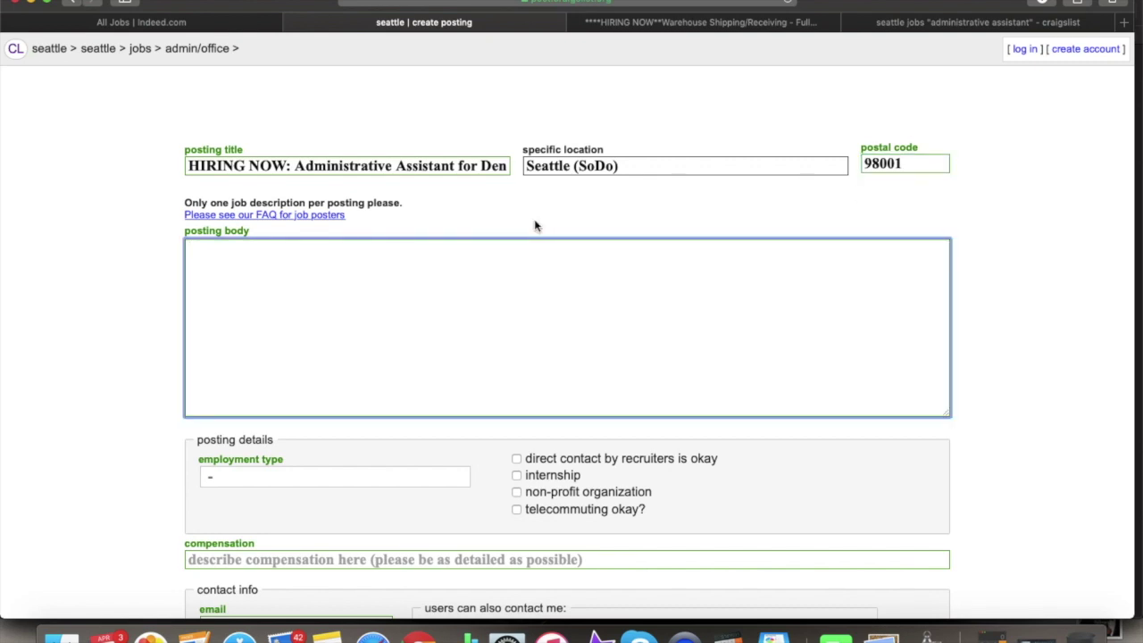
pyautogui.click(634, 166)
pyautogui.press('BackSpace')
pyautogui.press('BackSpace')
pyautogui.press('BackSpace')
pyautogui.press('BackSpace')
pyautogui.press('BackSpace')
pyautogui.press('BackSpace')
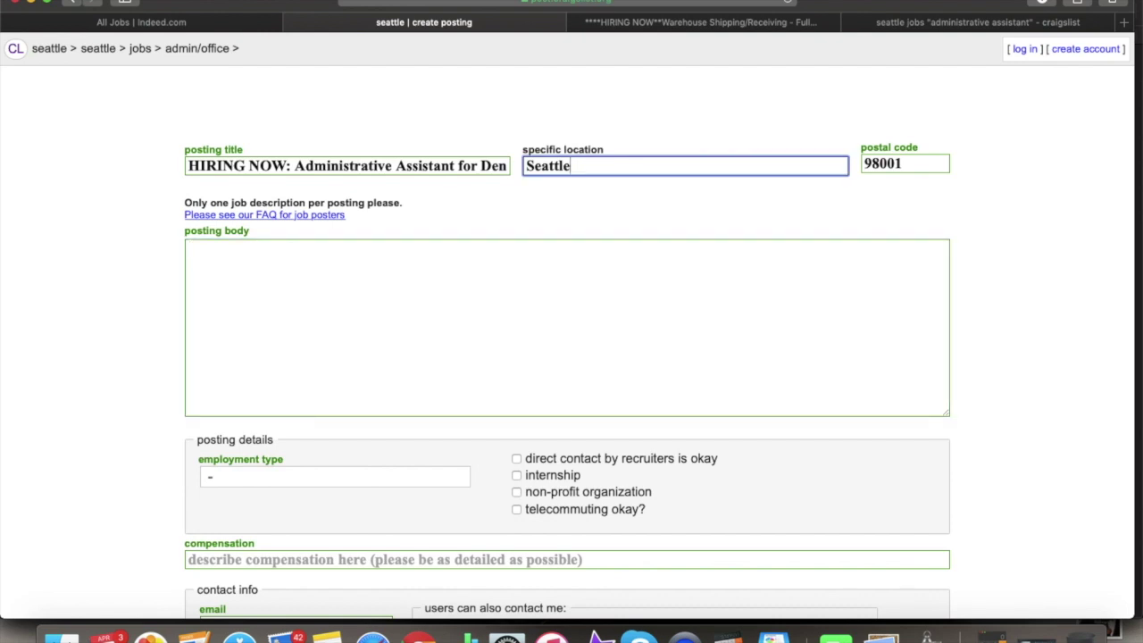
pyautogui.press('Down')
pyautogui.press('Down')
pyautogui.press('Down')
pyautogui.press('Down')
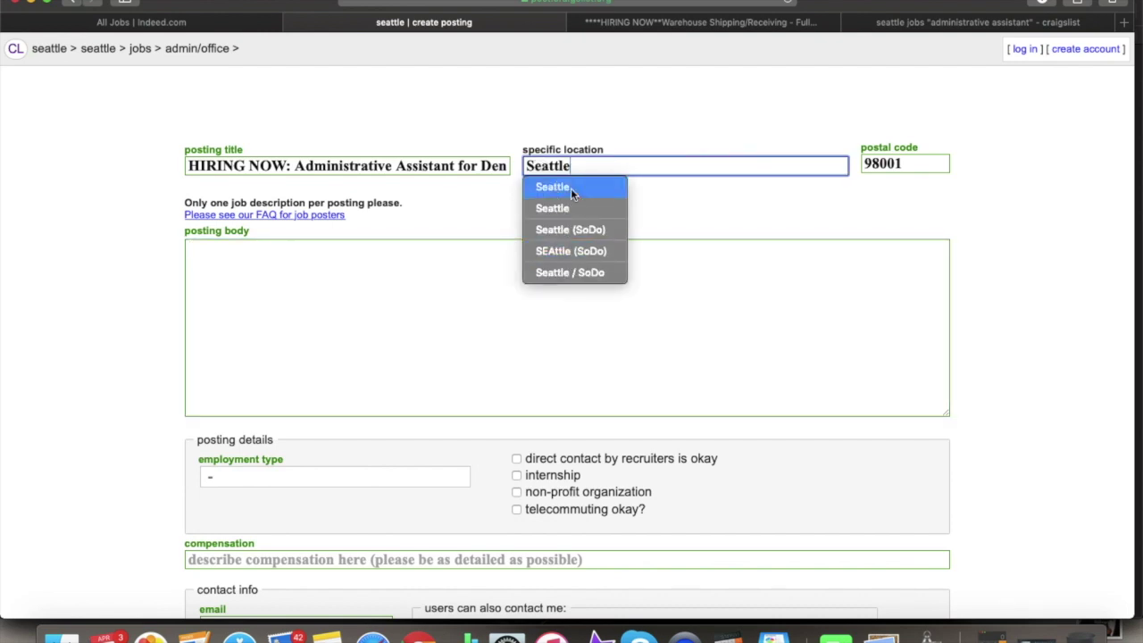
pyautogui.click(477, 256)
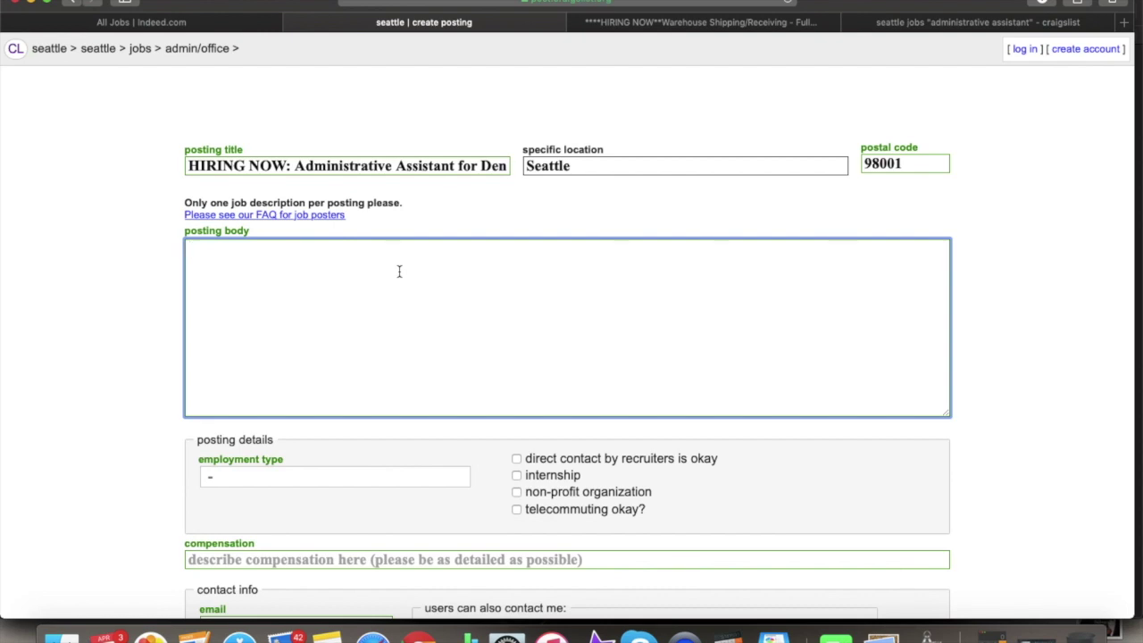
# - Write 'Position: Dental Front Office Administrative assistant', fixing Administrative via the spelling suggestions
pyautogui.write('Position: D')
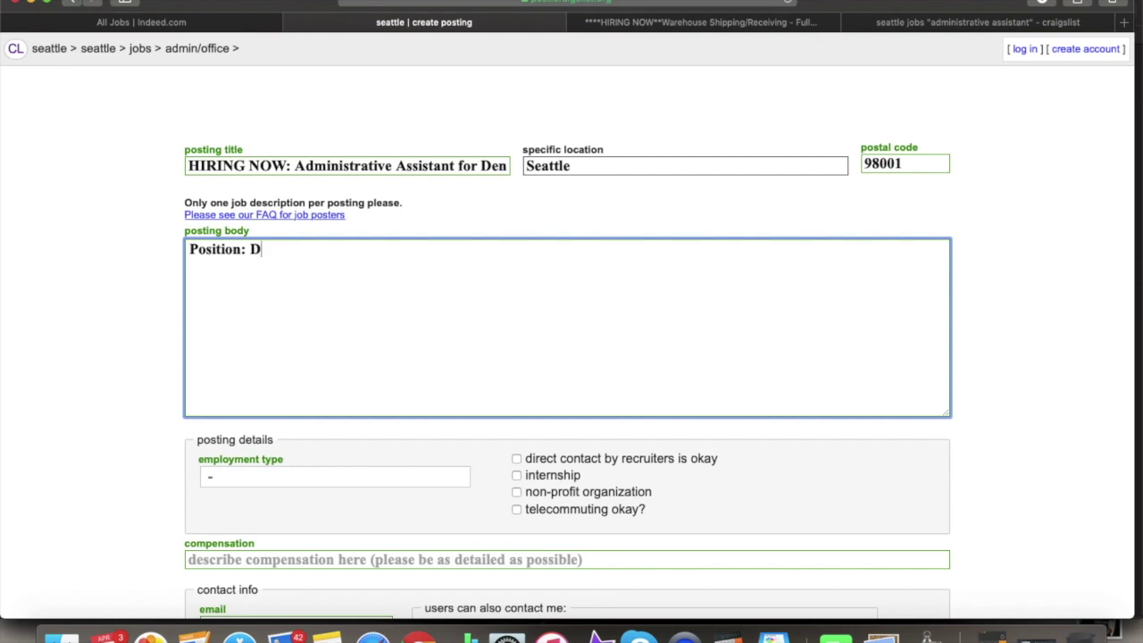
pyautogui.write('ental Office Front')
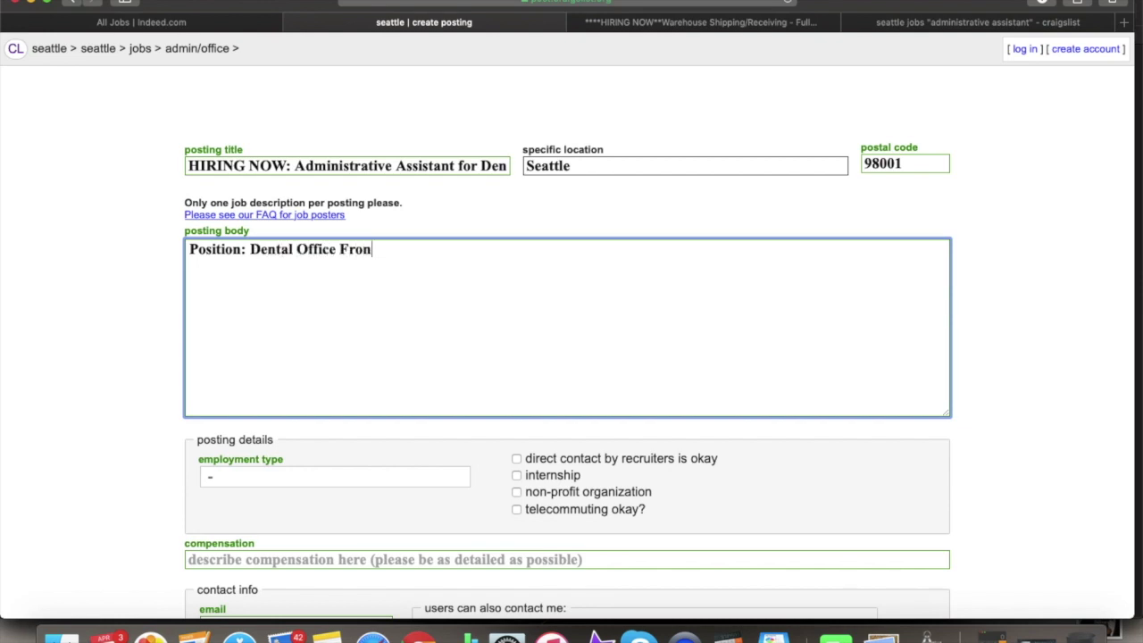
pyautogui.press('BackSpace')
pyautogui.press('BackSpace')
pyautogui.press('BackSpace')
pyautogui.press('BackSpace')
pyautogui.press('BackSpace')
pyautogui.press('BackSpace')
pyautogui.press('BackSpace')
pyautogui.press('BackSpace')
pyautogui.press('BackSpace')
pyautogui.press('BackSpace')
pyautogui.press('BackSpace')
pyautogui.press('BackSpace')
pyautogui.press('BackSpace')
pyautogui.write('Front ')
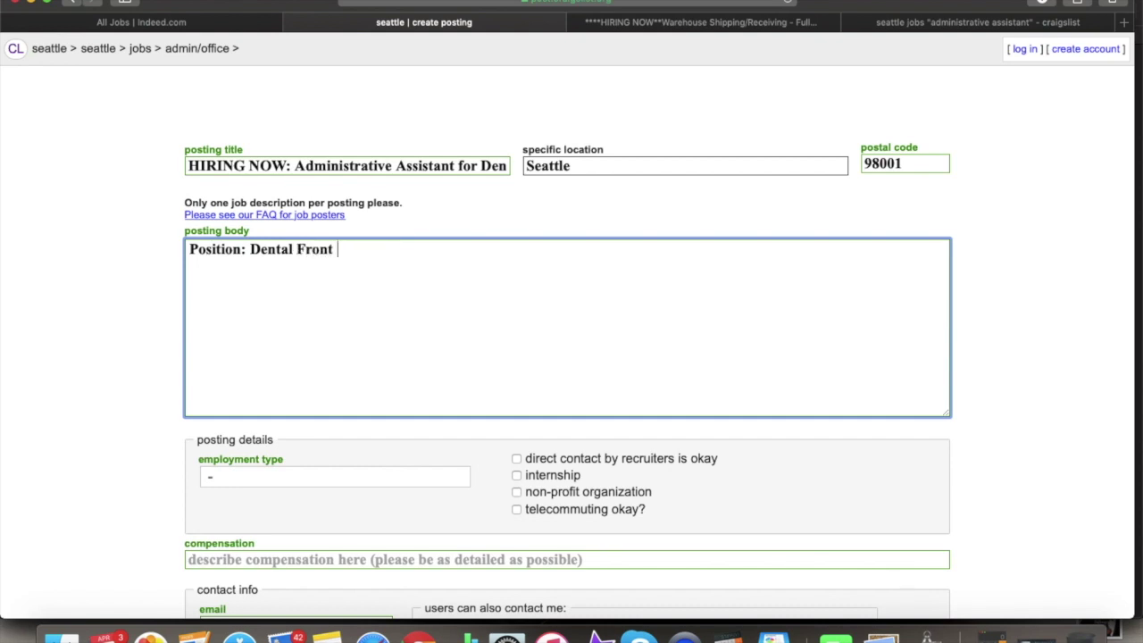
pyautogui.write('Office Admini')
pyautogui.press('BackSpace')
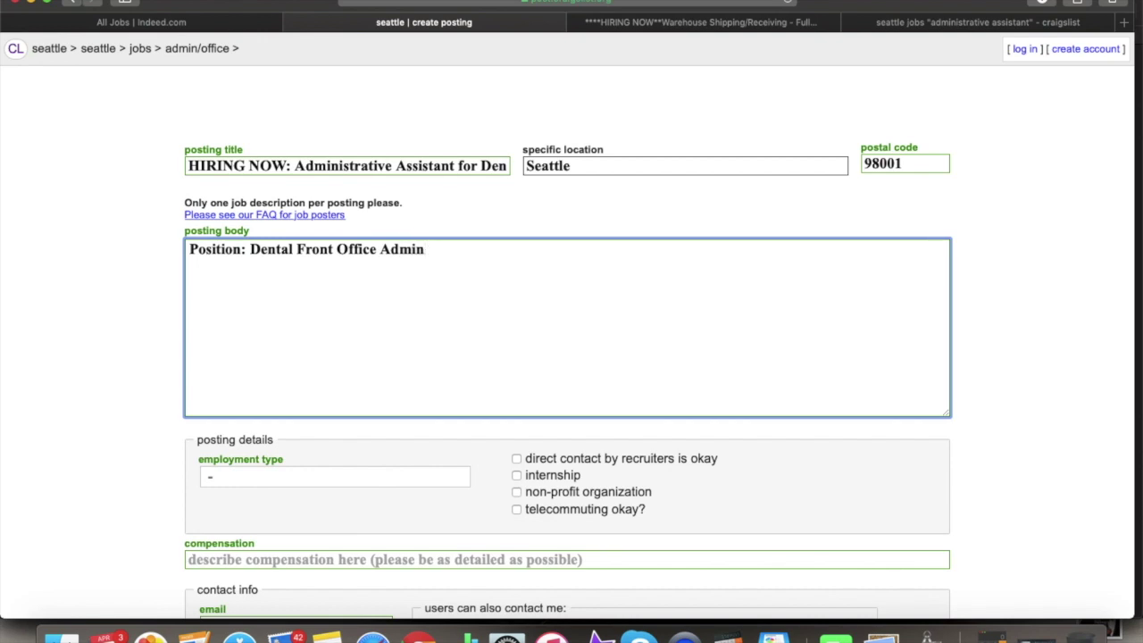
pyautogui.write('istrtative ass')
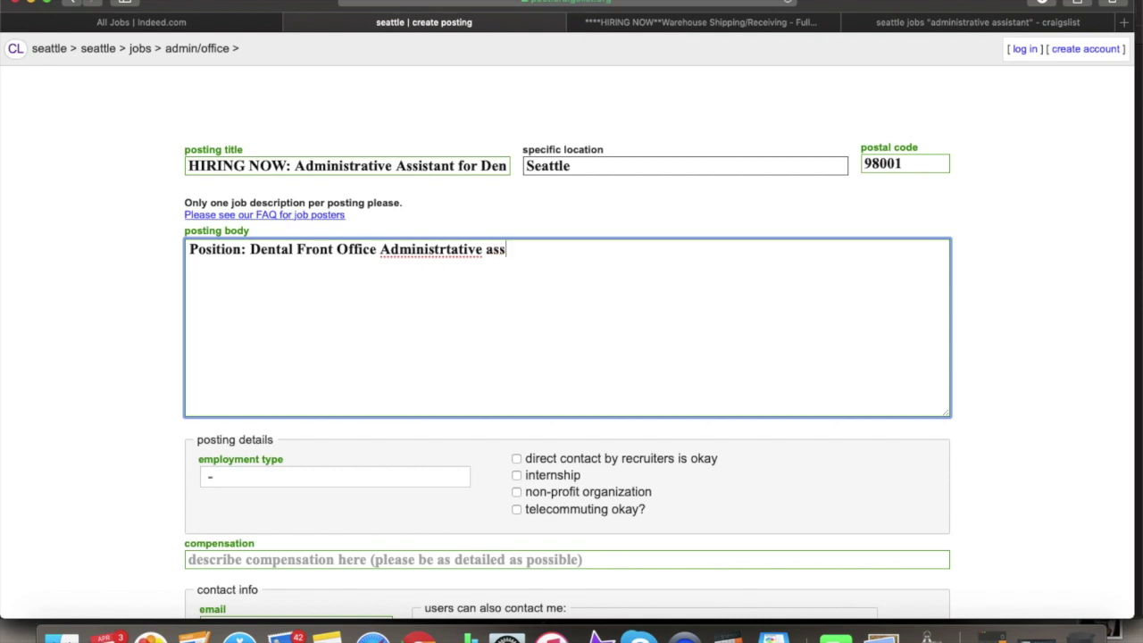
pyautogui.write('istant')
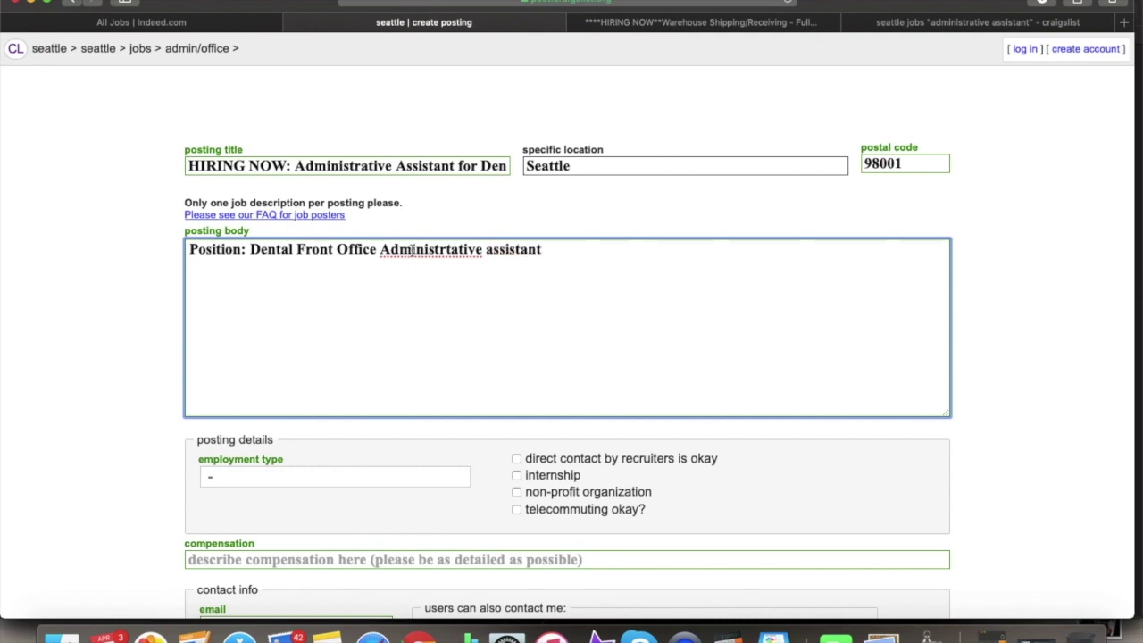
pyautogui.doubleClick(411, 254)
pyautogui.rightClick(412, 256)
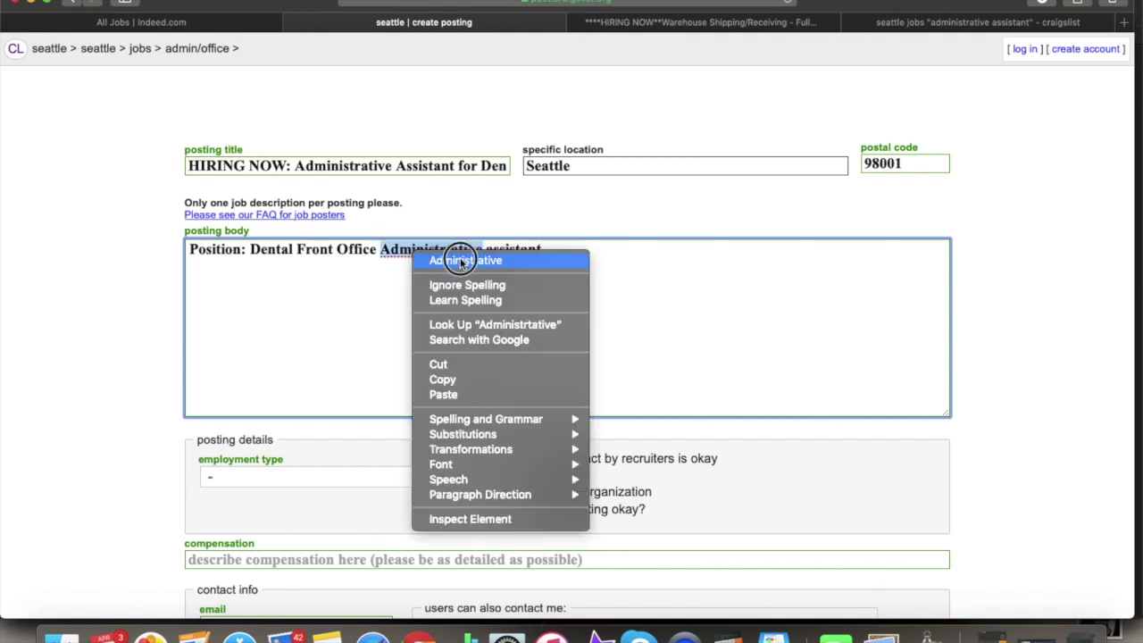
pyautogui.click(460, 257)
pyautogui.click(587, 245)
# - Add the line 'Hours: Mon-Fri 8AM-4PM' below the position
pyautogui.press('Return')
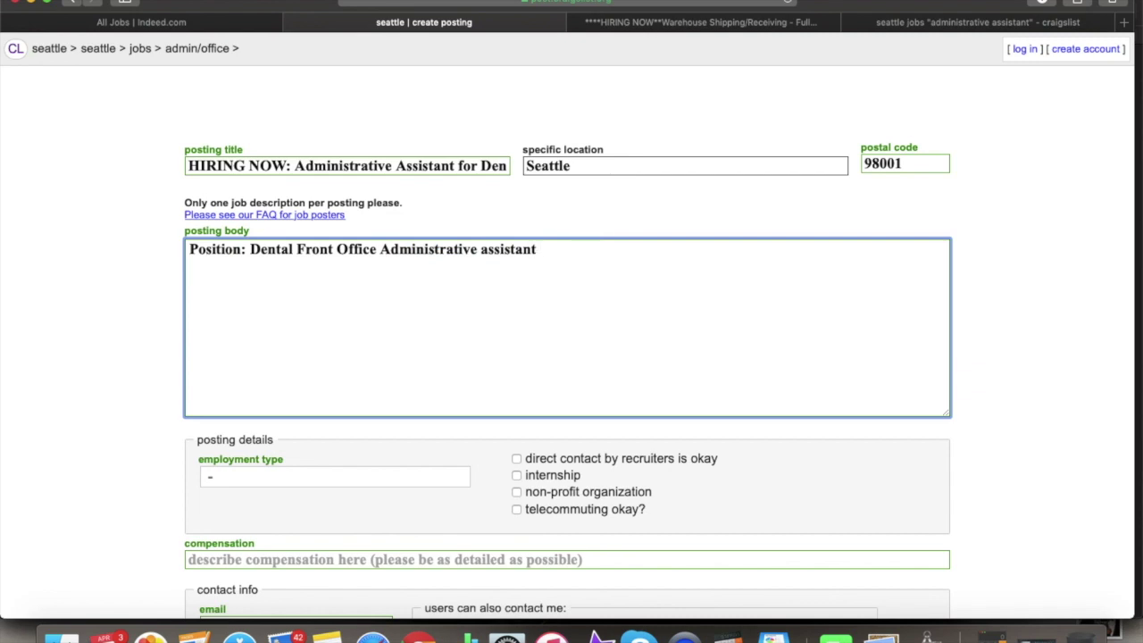
pyautogui.write('Hours: Mone-')
pyautogui.press('BackSpace')
pyautogui.press('BackSpace')
pyautogui.write('-Fri ')
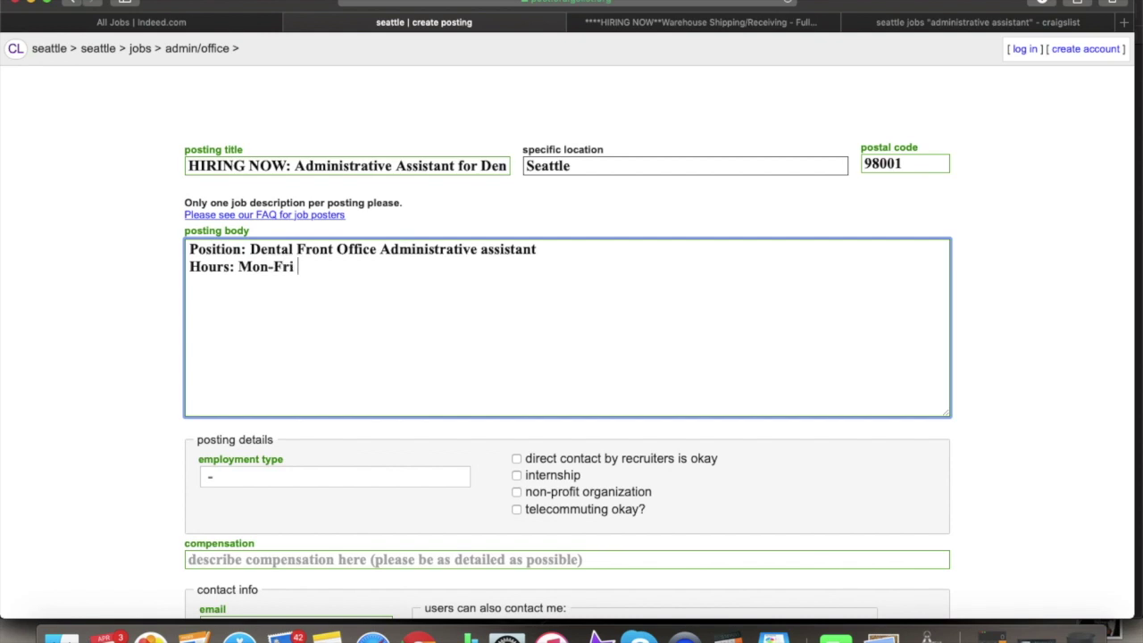
pyautogui.write('8AM-')
pyautogui.write('4PM')
pyautogui.write('PP')
# - Add the line 'Pay: $18-$21/Hour (depending on experience)'
pyautogui.press('BackSpace')
pyautogui.write('A')
pyautogui.press('BackSpace')
pyautogui.write('ay: $18-')
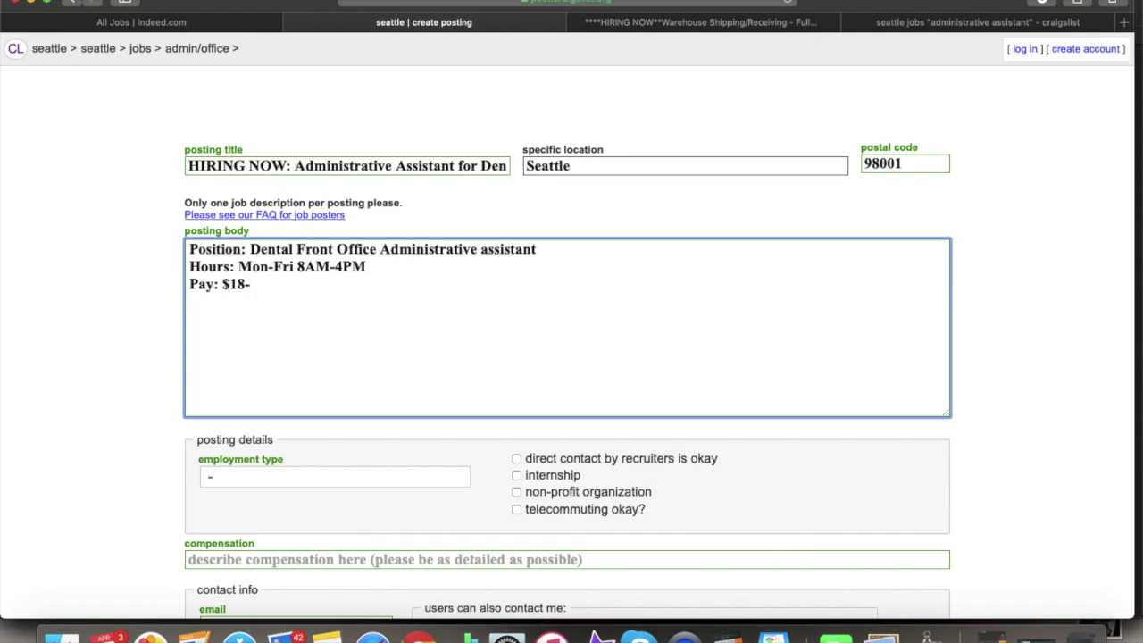
pyautogui.write('21')
pyautogui.press('BackSpace')
pyautogui.press('BackSpace')
pyautogui.write('$21/hou')
pyautogui.press('BackSpace')
pyautogui.press('BackSpace')
pyautogui.press('BackSpace')
pyautogui.write('Hour (depending')
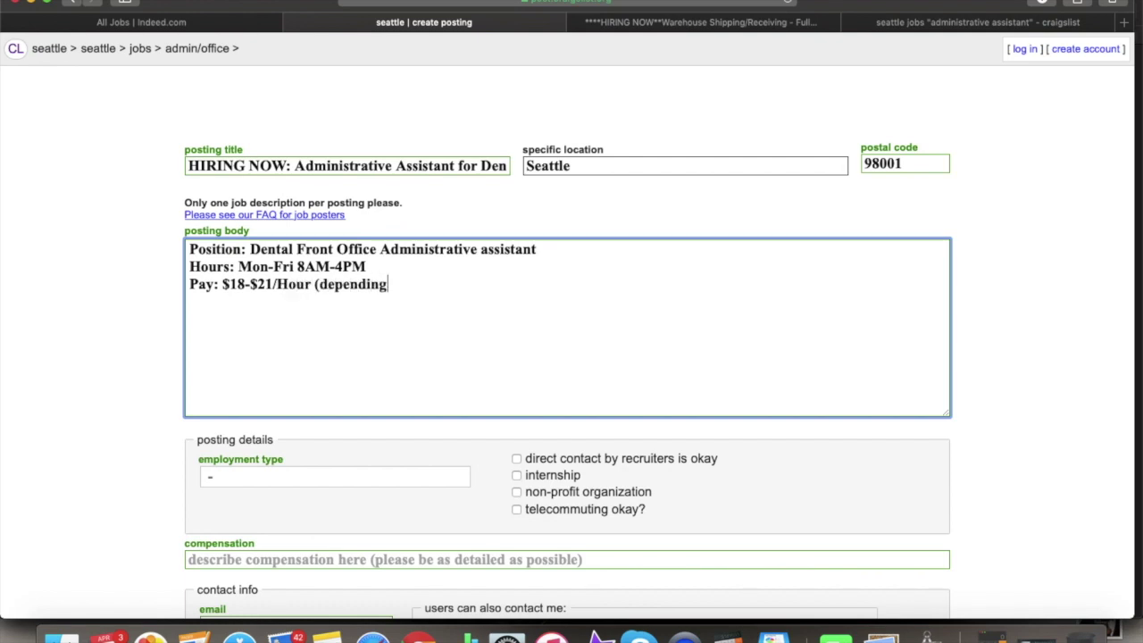
pyautogui.write(' on expeir')
pyautogui.press('BackSpace')
pyautogui.press('BackSpace')
pyautogui.write('rience)')
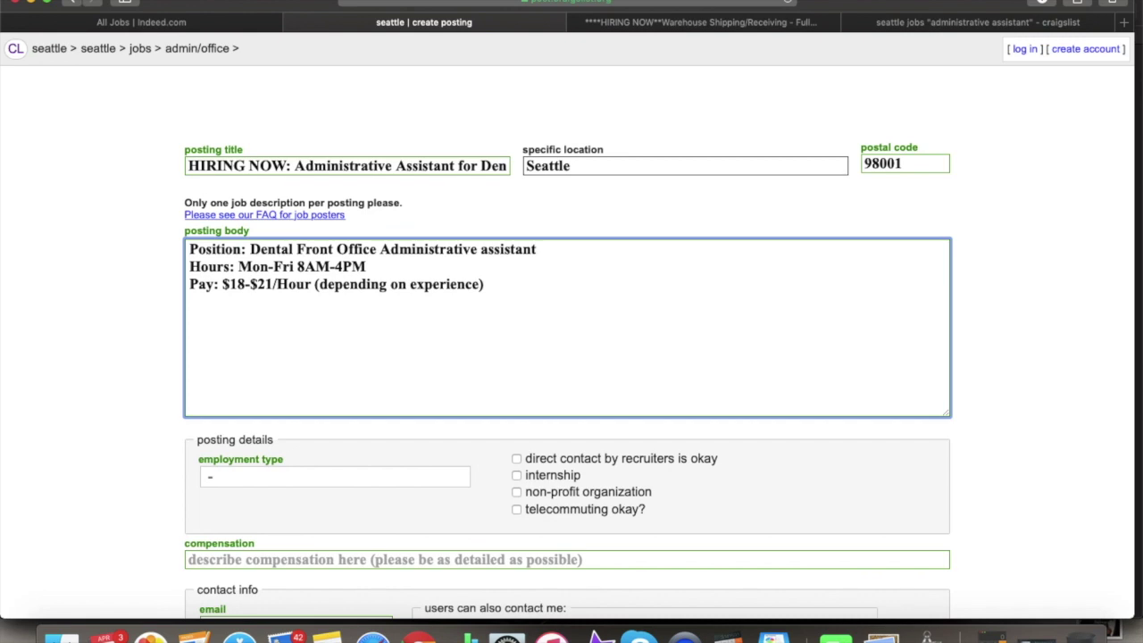
# - Add a 'DUTIES:' heading with the first bullet '-Answer phones'
pyautogui.write('DUTIES')
pyautogui.press('BackSpace')
pyautogui.press('BackSpace')
pyautogui.press('BackSpace')
pyautogui.write('IES:')
pyautogui.press('Return')
pyautogui.press('Return')
pyautogui.write('-ad')
pyautogui.press('BackSpace')
pyautogui.press('BackSpace')
pyautogui.write('Answer ')
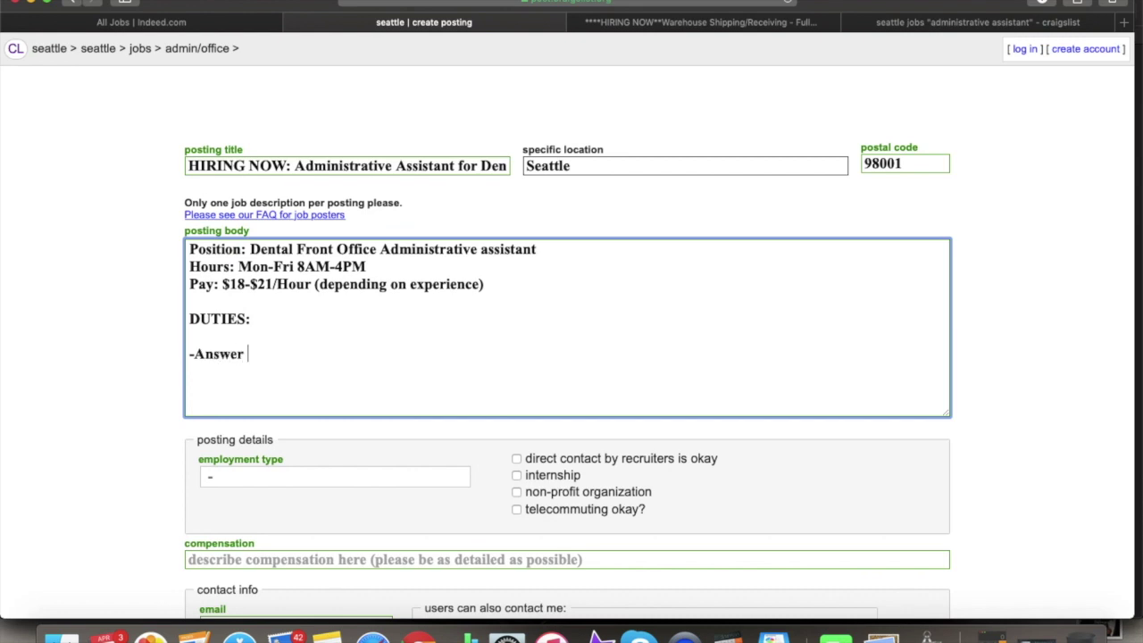
pyautogui.write('phones')
# - Add the bullets '-Schedule appointments' and '-Billing (Will train)'
pyautogui.press('Return')
pyautogui.write('-Schedule a')
pyautogui.press('BackSpace')
pyautogui.write('appointm')
pyautogui.press('BackSpace')
pyautogui.write('ments')
pyautogui.press('Return')
pyautogui.write('-')
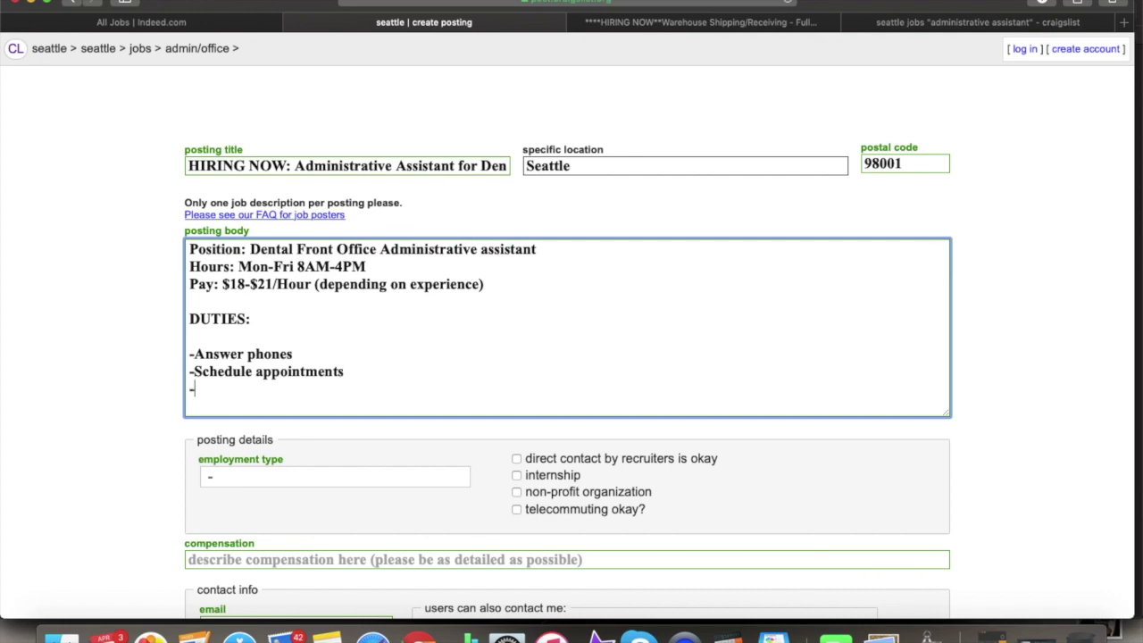
pyautogui.write('Billing (We')
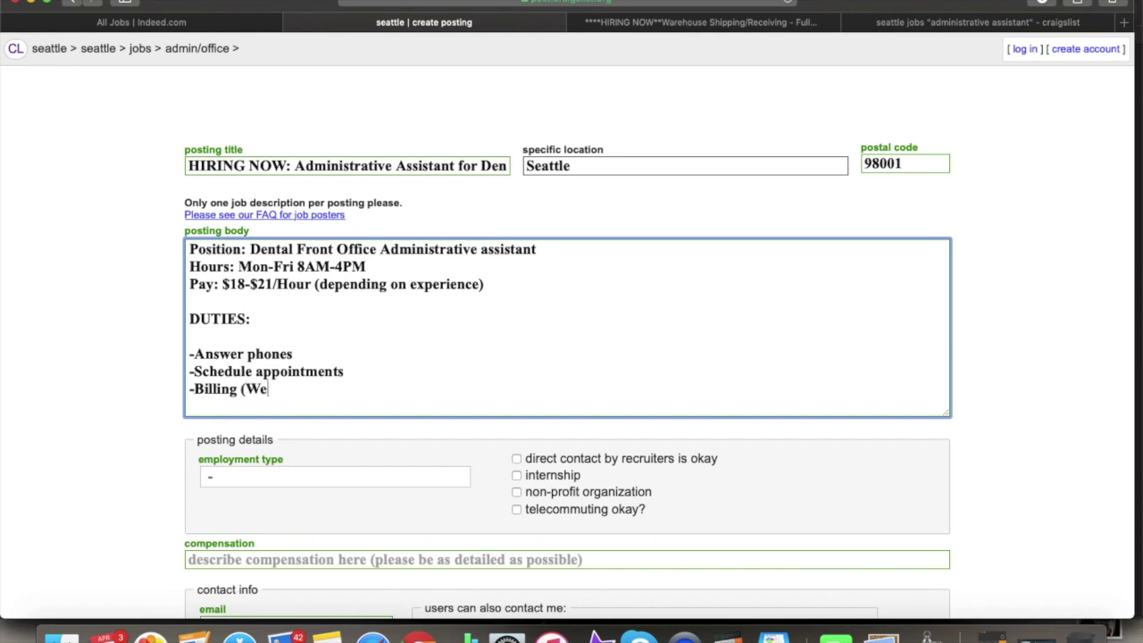
pyautogui.write("'ll teach")
pyautogui.press('BackSpace')
pyautogui.press('BackSpace')
pyautogui.press('BackSpace')
pyautogui.press('BackSpace')
pyautogui.press('BackSpace')
pyautogui.press('BackSpace')
pyautogui.press('BackSpace')
pyautogui.press('BackSpace')
pyautogui.press('BackSpace')
pyautogui.press('BackSpace')
pyautogui.write('ill train)')
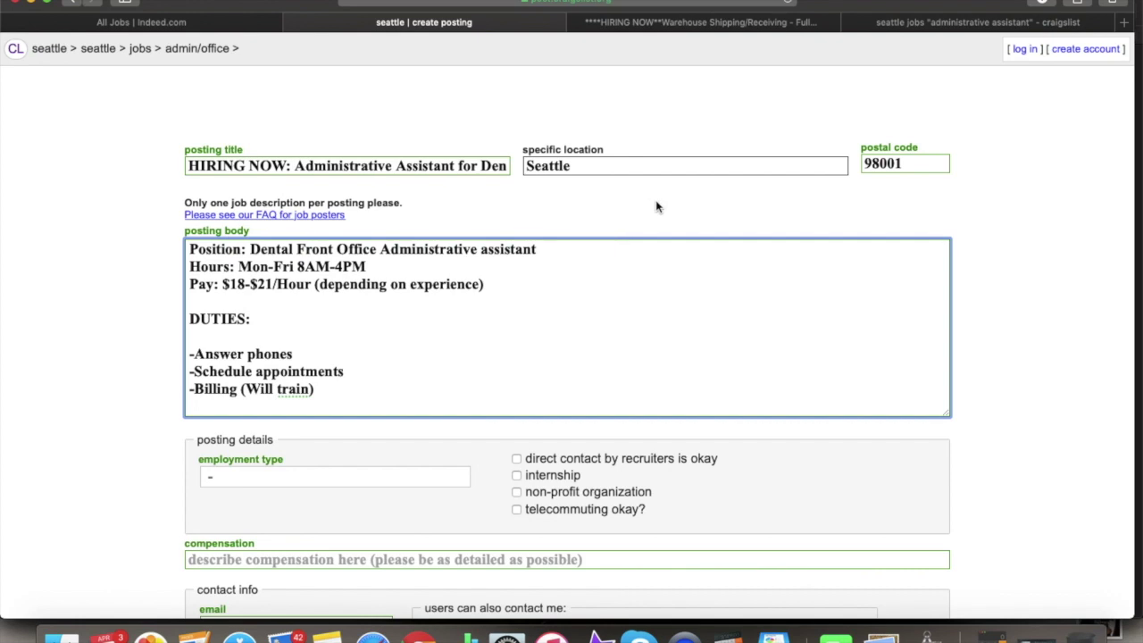
pyautogui.scroll(-3, 511, 332)
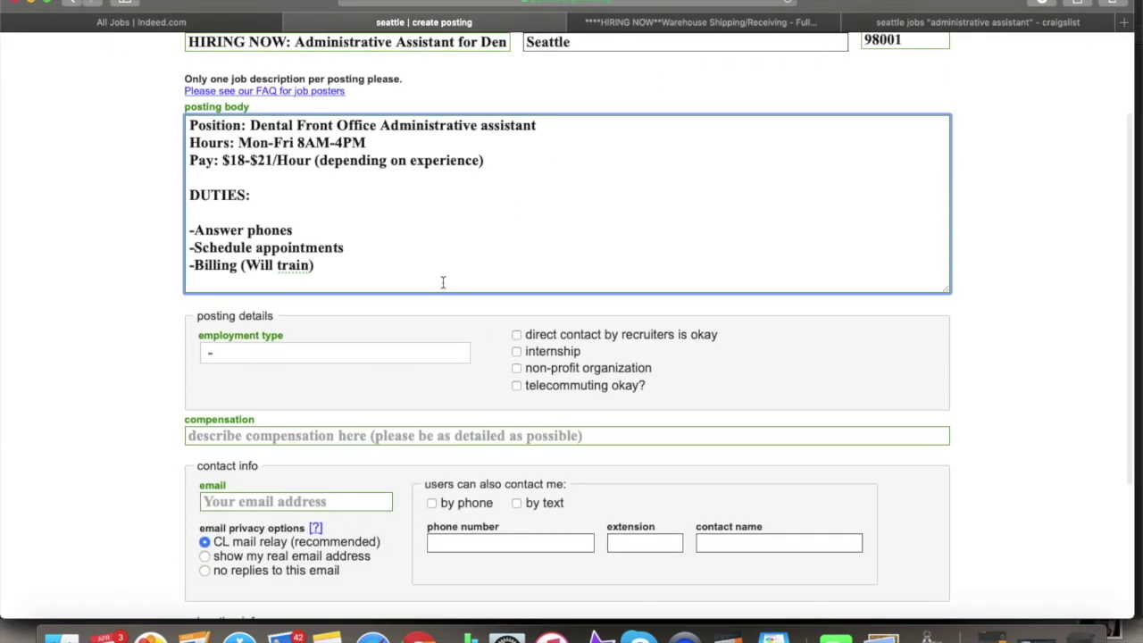
# - Add an 'Experience Preferred:' heading with the bullet 'Microsoft Office/Suite Experience (Word, Excel, Outlook)'
pyautogui.write('-')
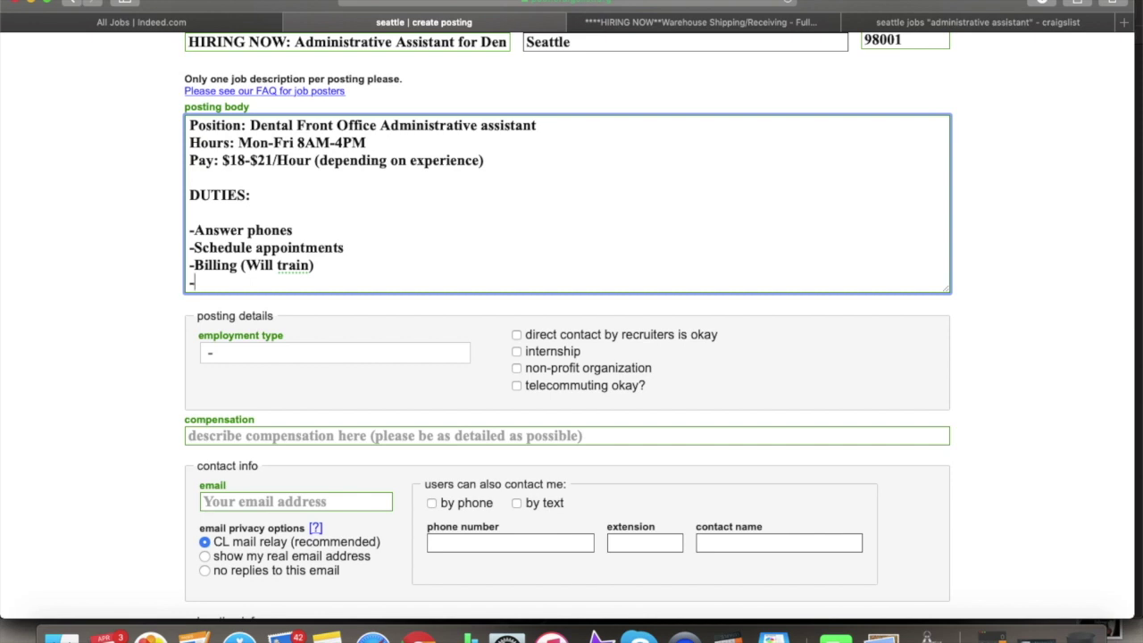
pyautogui.press('Return')
pyautogui.press('Return')
pyautogui.press('Return')
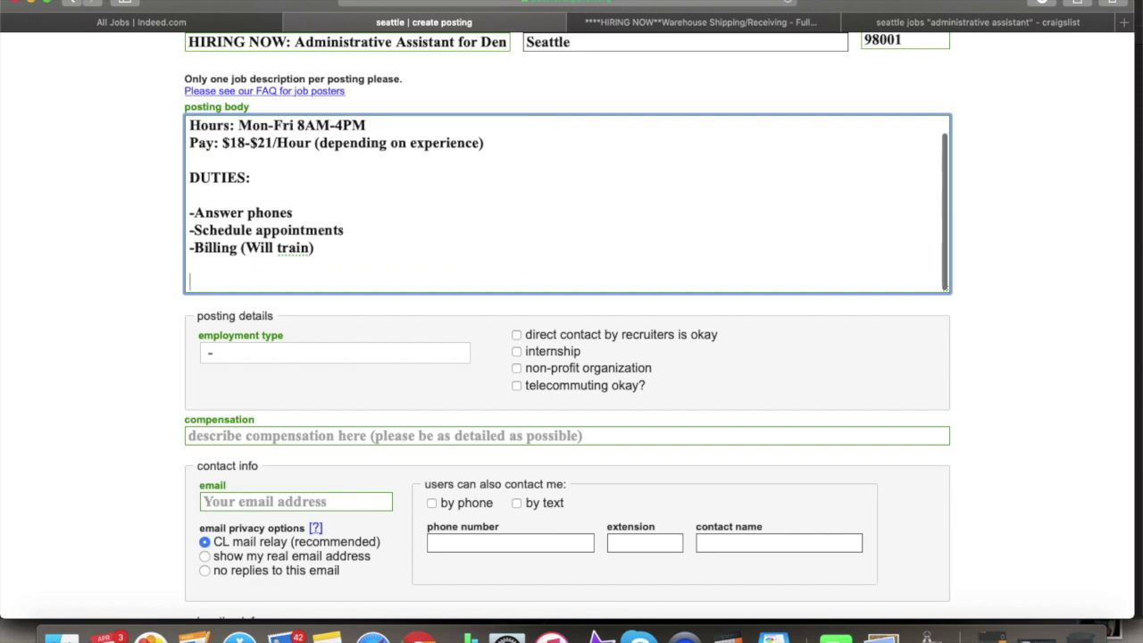
pyautogui.press('BackSpace')
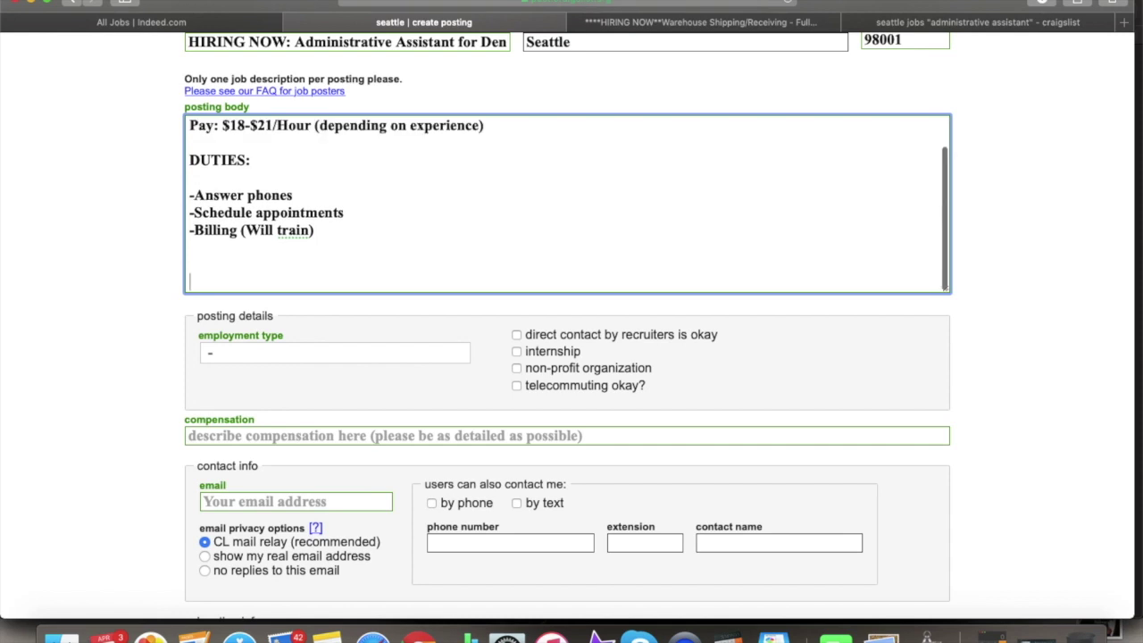
pyautogui.write('E')
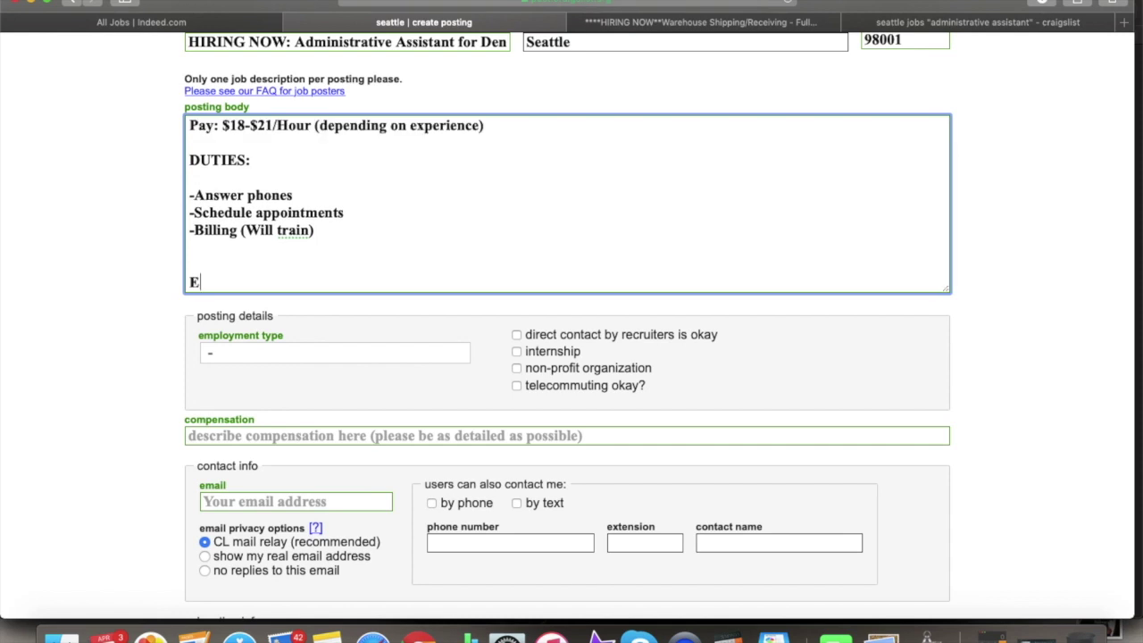
pyautogui.write('xperience Preferred:')
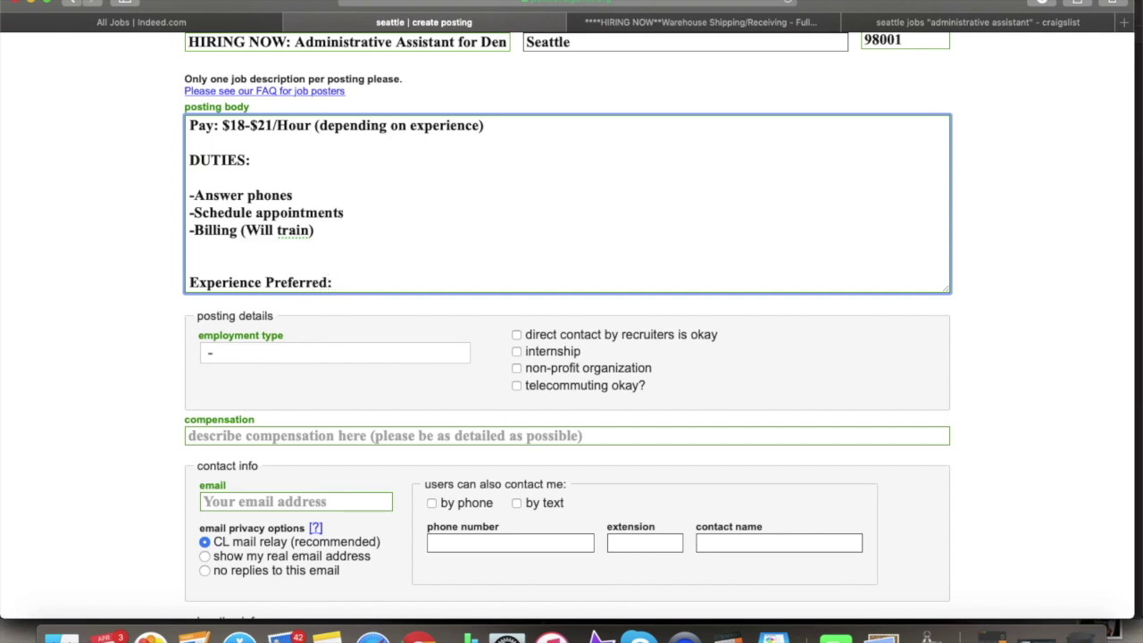
pyautogui.press('Return')
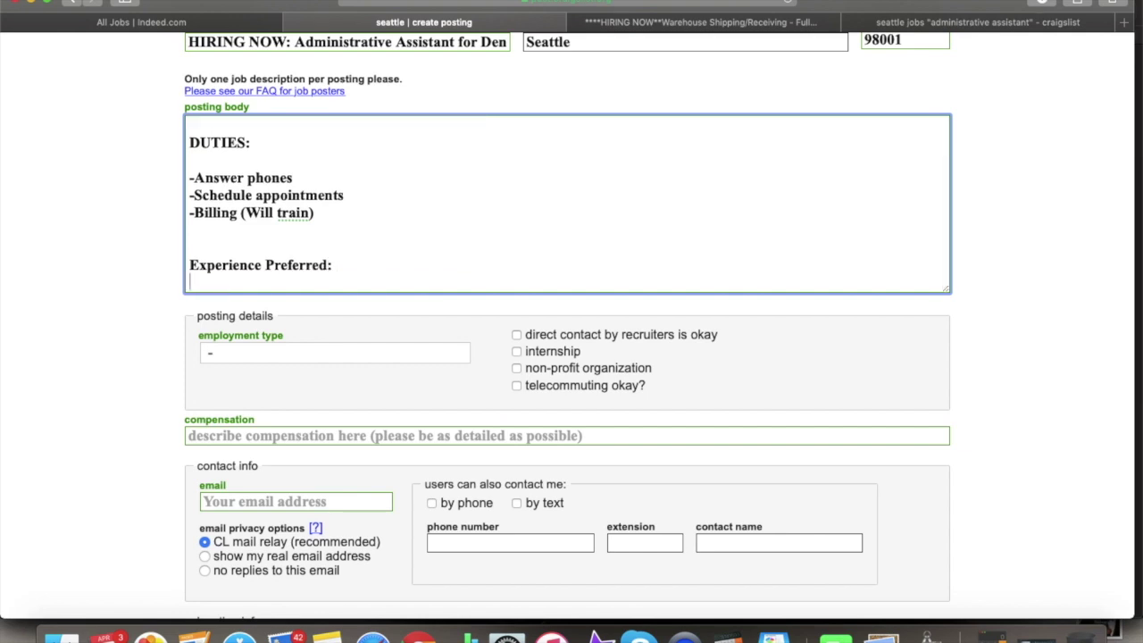
pyautogui.press('Return')
pyautogui.write('-')
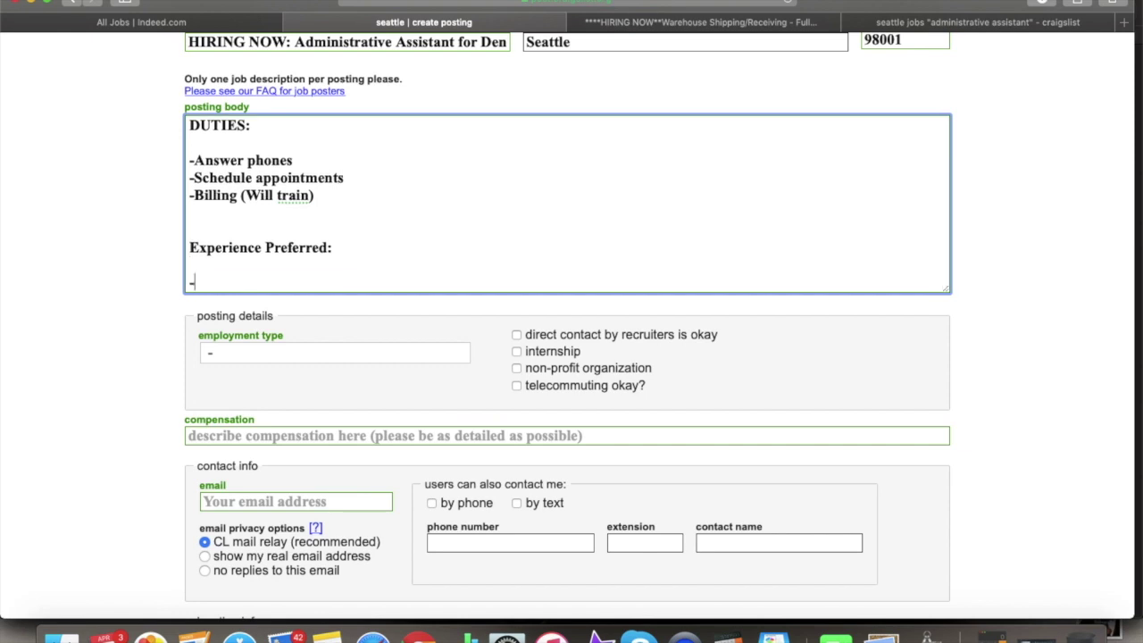
pyautogui.write('Microsoft Office/')
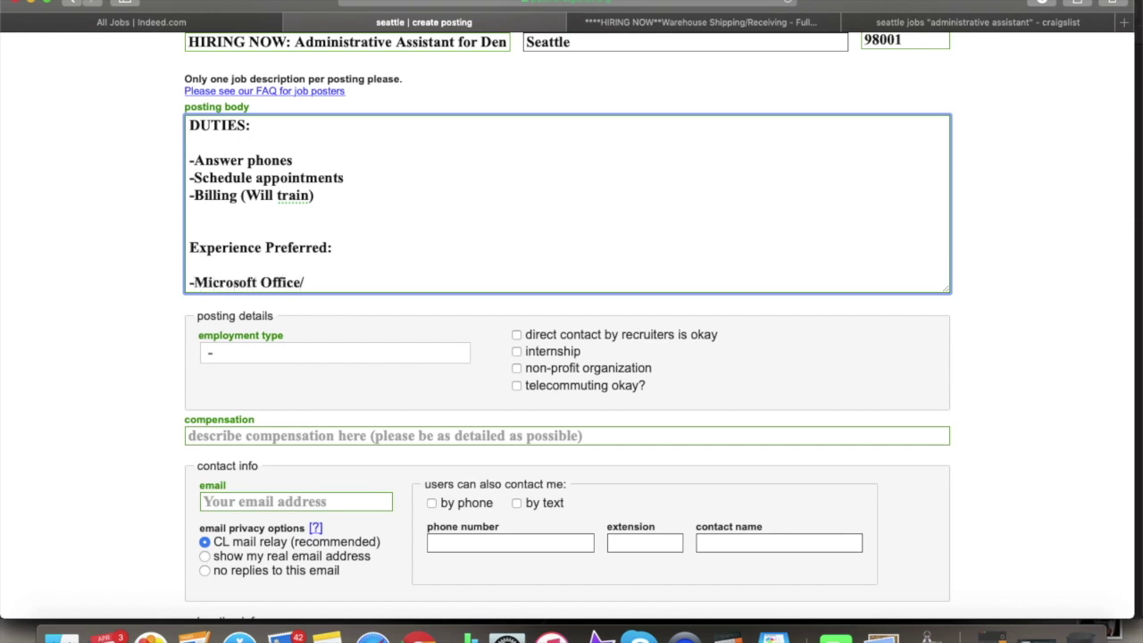
pyautogui.write('Suite ')
pyautogui.write('Experience')
pyautogui.write(' 9W')
pyautogui.press('BackSpace')
pyautogui.press('BackSpace')
pyautogui.press('BackSpace')
pyautogui.write('(W')
pyautogui.press('BackSpace')
pyautogui.press('BackSpace')
pyautogui.write('(Word, Ex')
pyautogui.write('cel, ')
pyautogui.write('Ema')
pyautogui.press('BackSpace')
pyautogui.press('BackSpace')
pyautogui.press('BackSpace')
pyautogui.write('Outlook ')
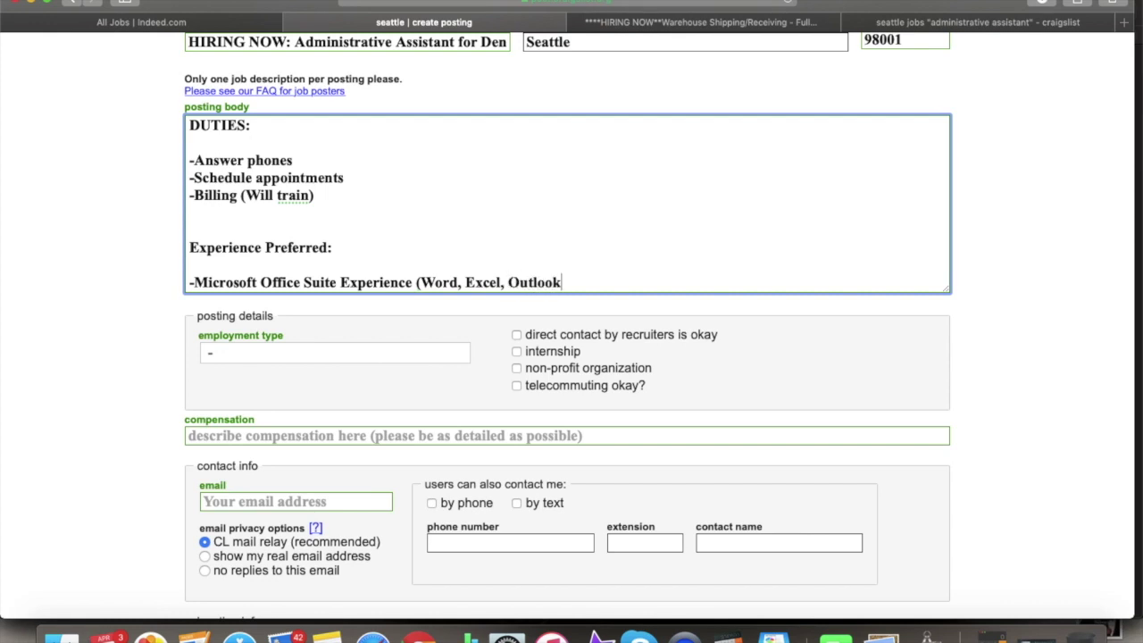
pyautogui.write('(emaiL')
# - Add bullets for multi line phone system use, calendar scheduling, and office experience
pyautogui.press('Return')
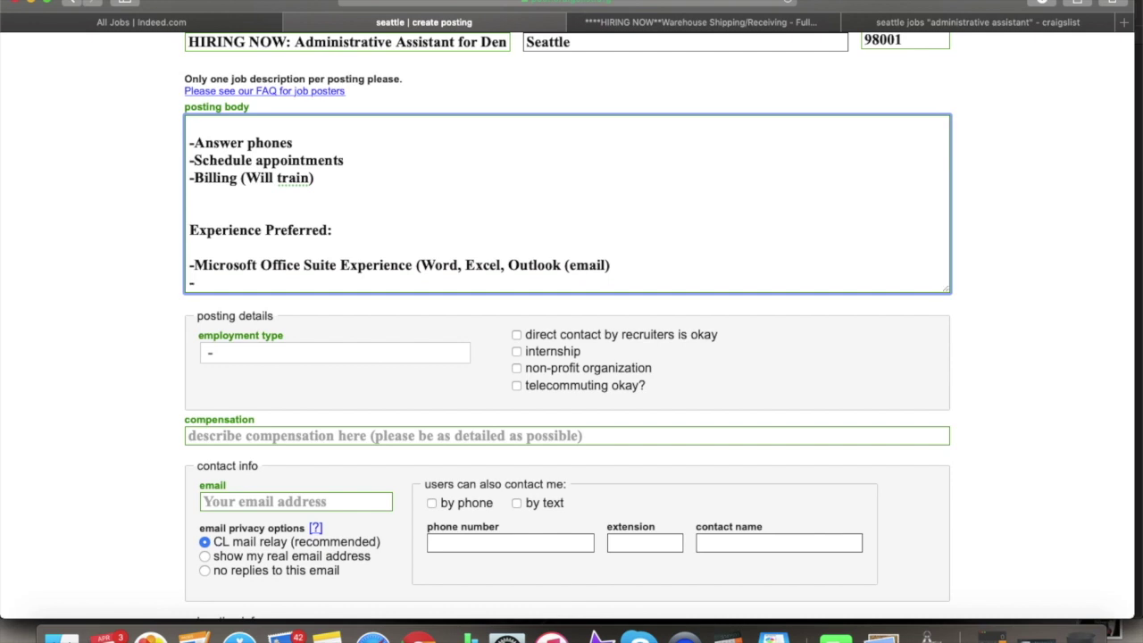
pyautogui.write('-Multi line Phone')
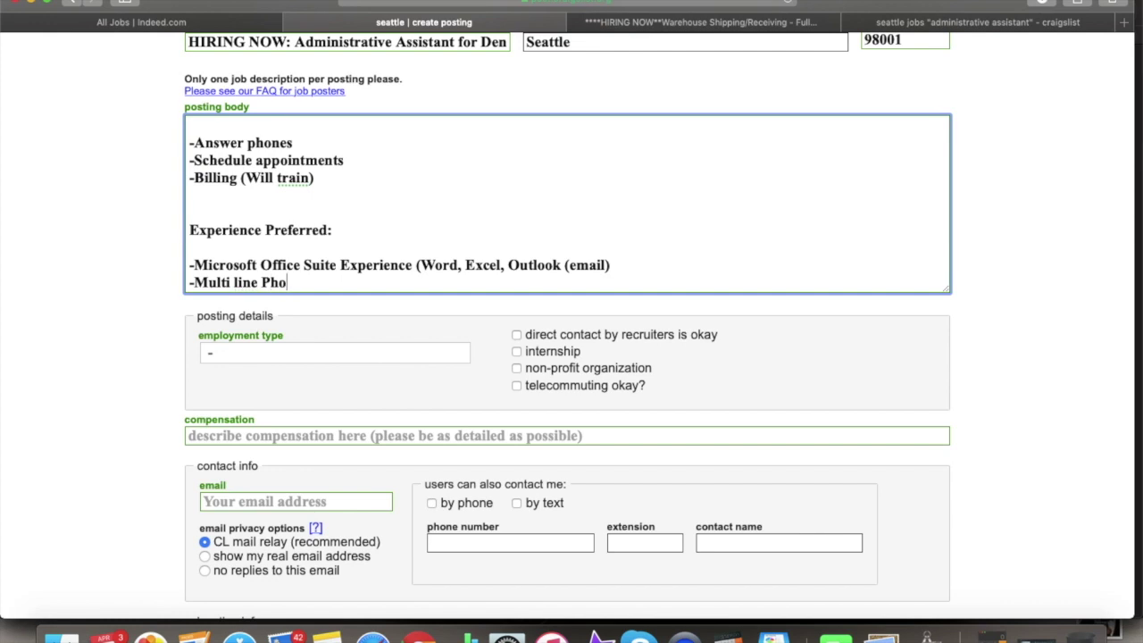
pyautogui.press('BackSpace')
pyautogui.press('BackSpace')
pyautogui.press('BackSpace')
pyautogui.press('BackSpace')
pyautogui.write('phone systme')
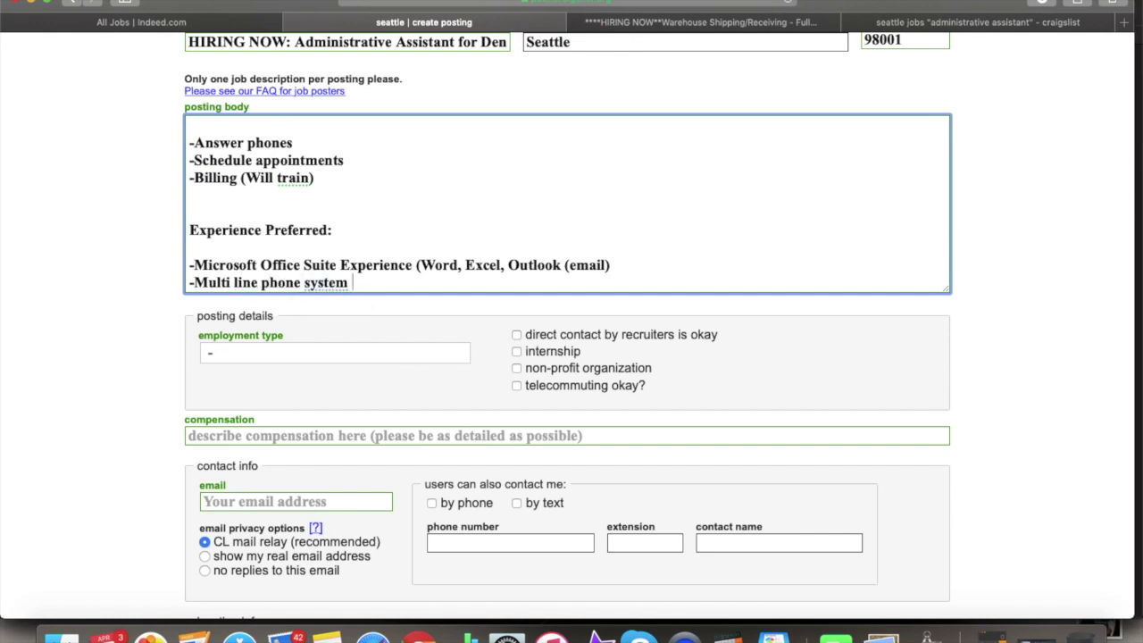
pyautogui.write(' use')
pyautogui.press('Return')
pyautogui.write('-')
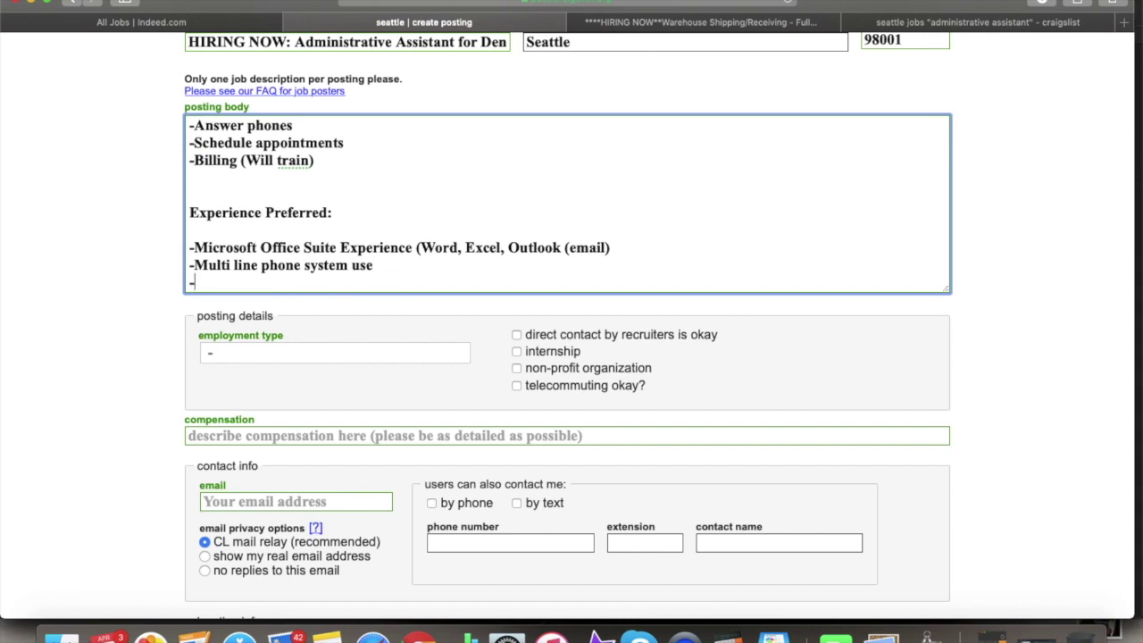
pyautogui.write('calendar sch')
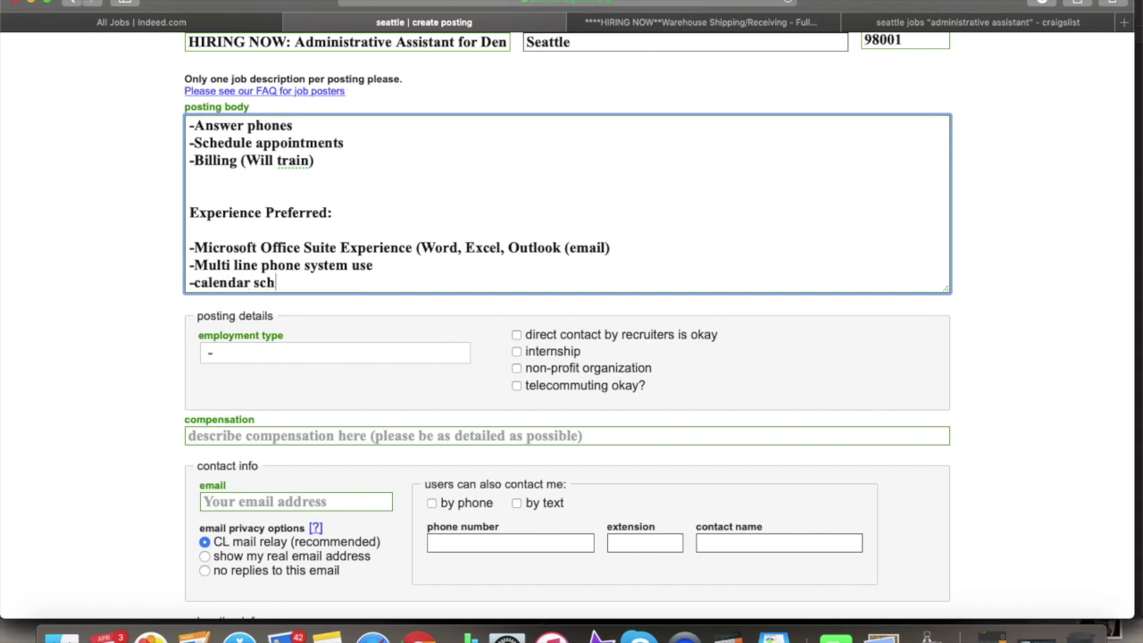
pyautogui.write('eduling')
pyautogui.press('Return')
pyautogui.write('-')
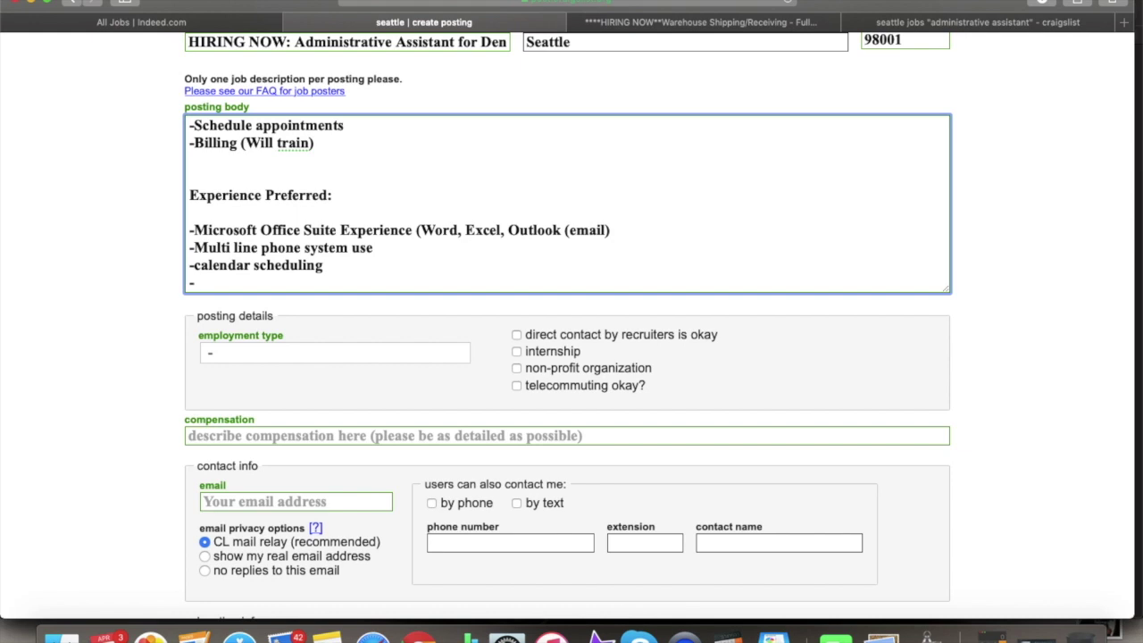
pyautogui.write('ex')
pyautogui.press('BackSpace')
pyautogui.press('BackSpace')
pyautogui.write('office experience')
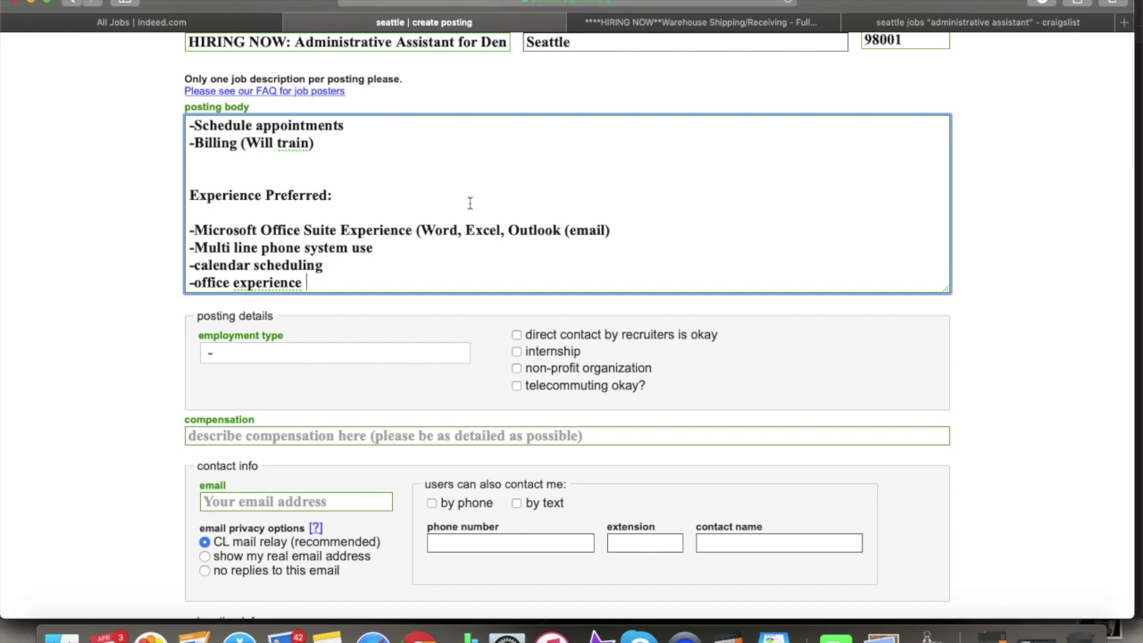
# - Add the final bullet 'Experience with Microsoft Project Standard 2010-2015'
pyautogui.press('Return')
pyautogui.write('-')
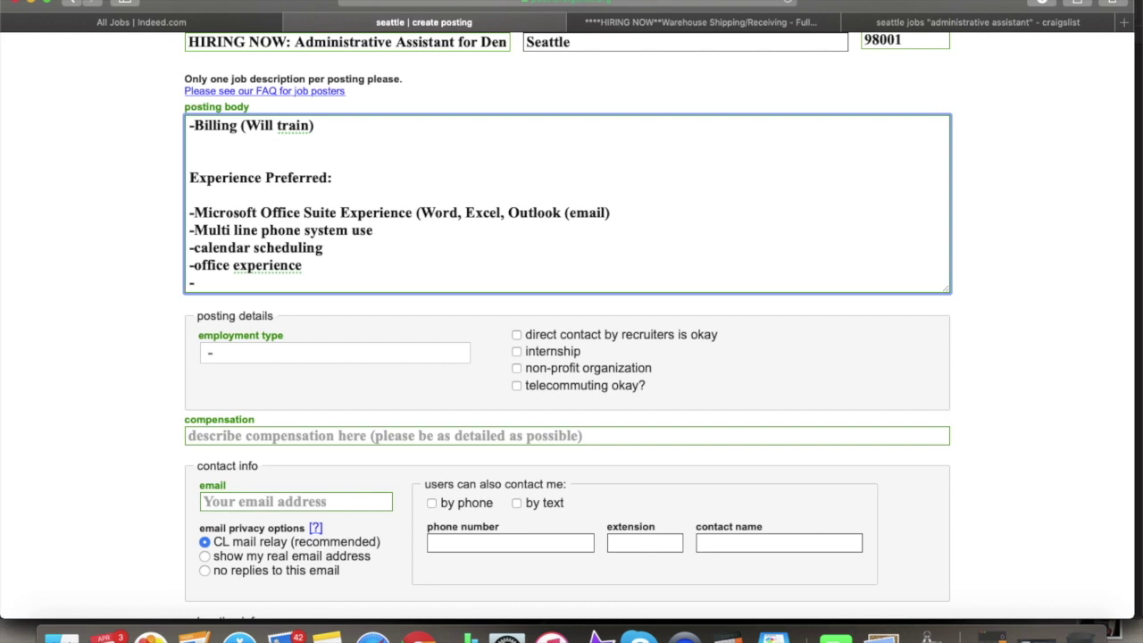
pyautogui.write('Experience with Microsoft Pr')
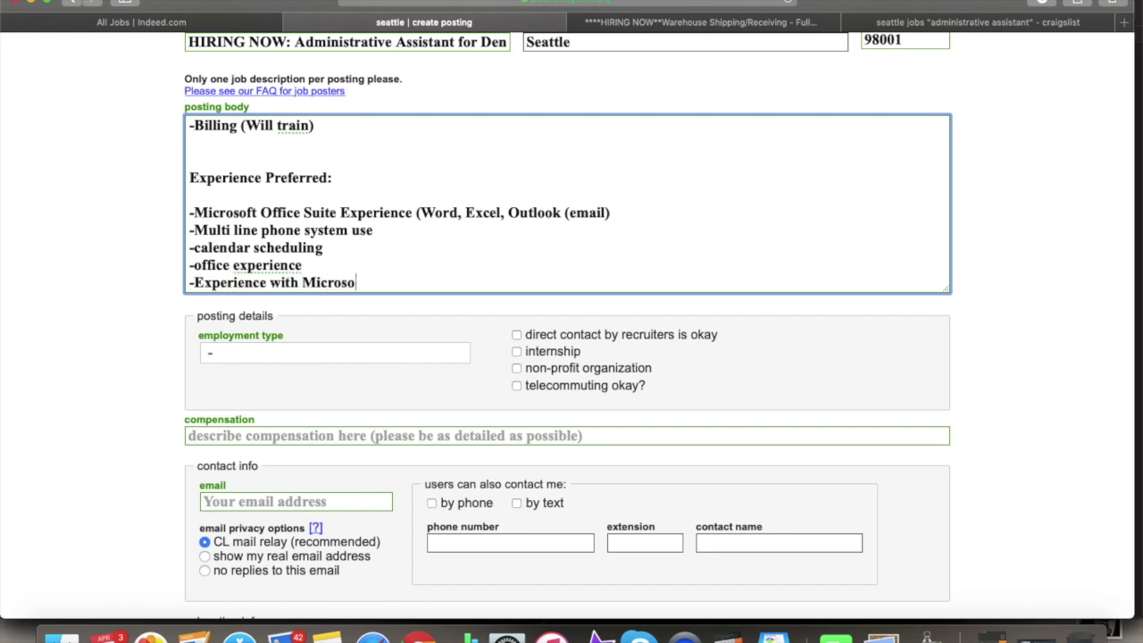
pyautogui.press('BackSpace')
pyautogui.press('BackSpace')
pyautogui.write('O')
pyautogui.write('Projec')
pyautogui.write('t Standard ')
pyautogui.write('2019')
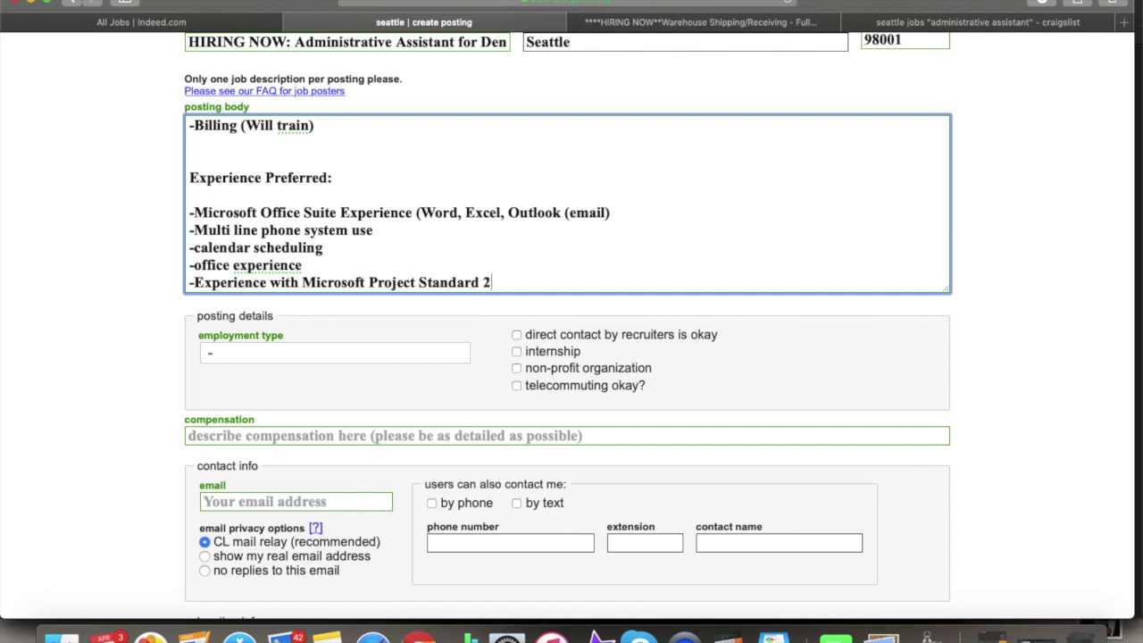
pyautogui.press('BackSpace')
pyautogui.press('BackSpace')
pyautogui.write('0-')
pyautogui.write('201')
pyautogui.write('15')
pyautogui.press('BackSpace')
pyautogui.press('BackSpace')
pyautogui.write('5')
pyautogui.press('Return')
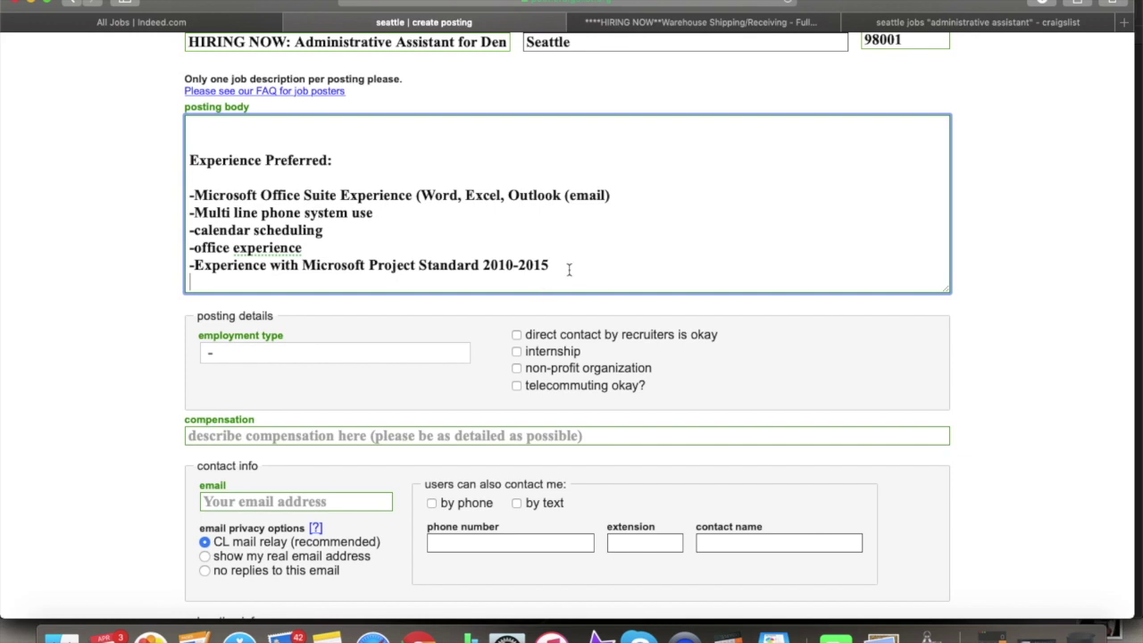
pyautogui.moveTo(553, 262); pyautogui.dragTo(186, 264)
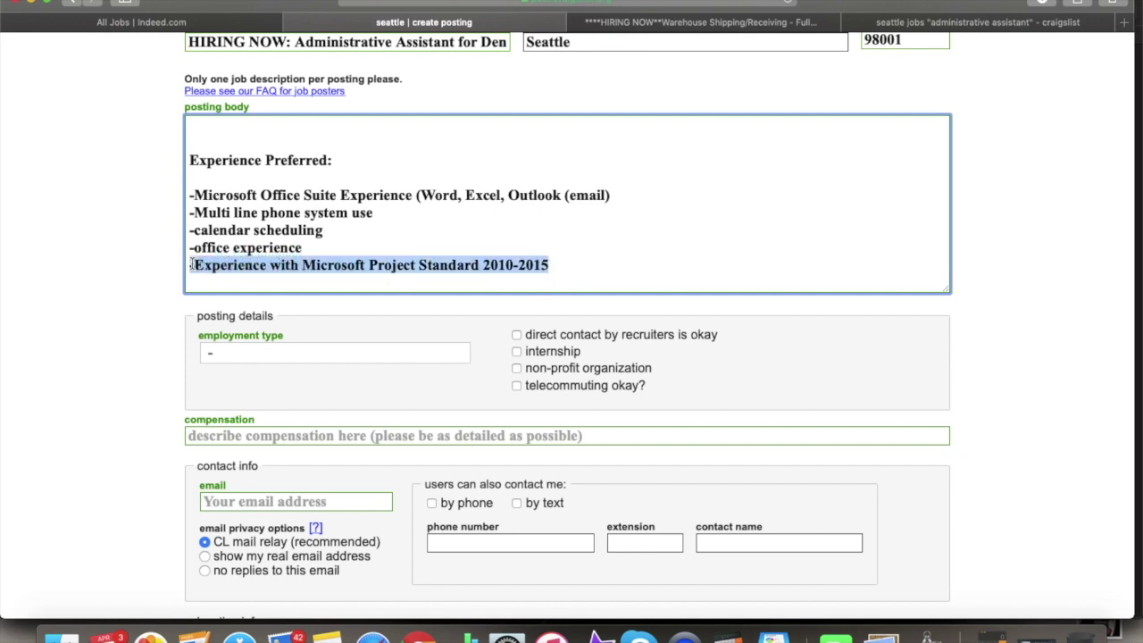
pyautogui.click(482, 255)
pyautogui.click(559, 265)
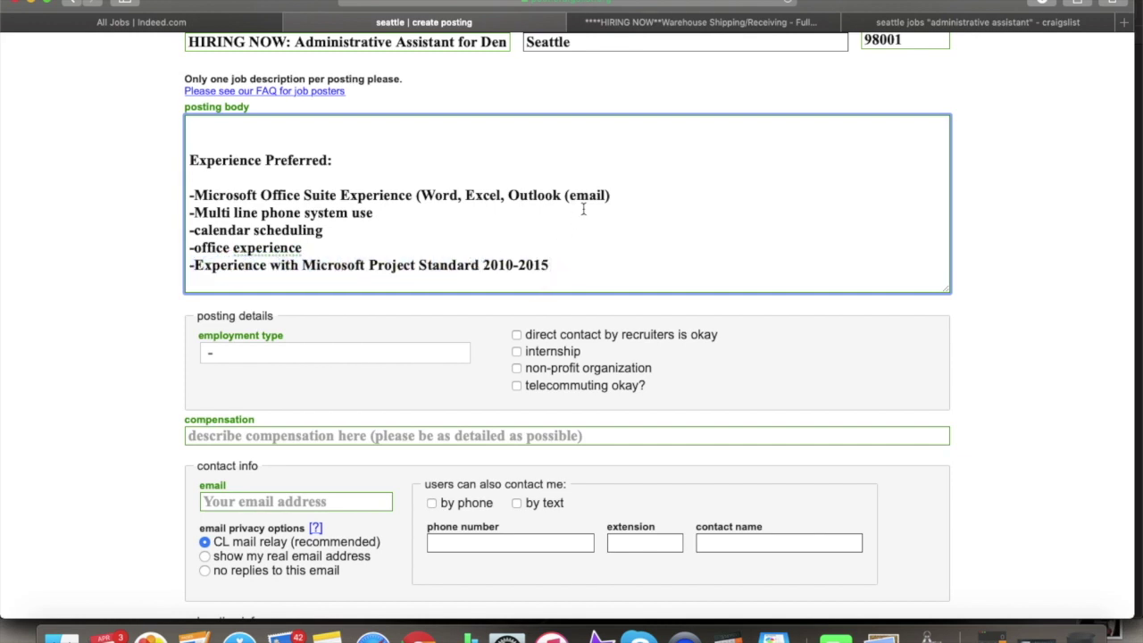
pyautogui.scroll(5, 583, 209)
pyautogui.scroll(-8, 583, 209)
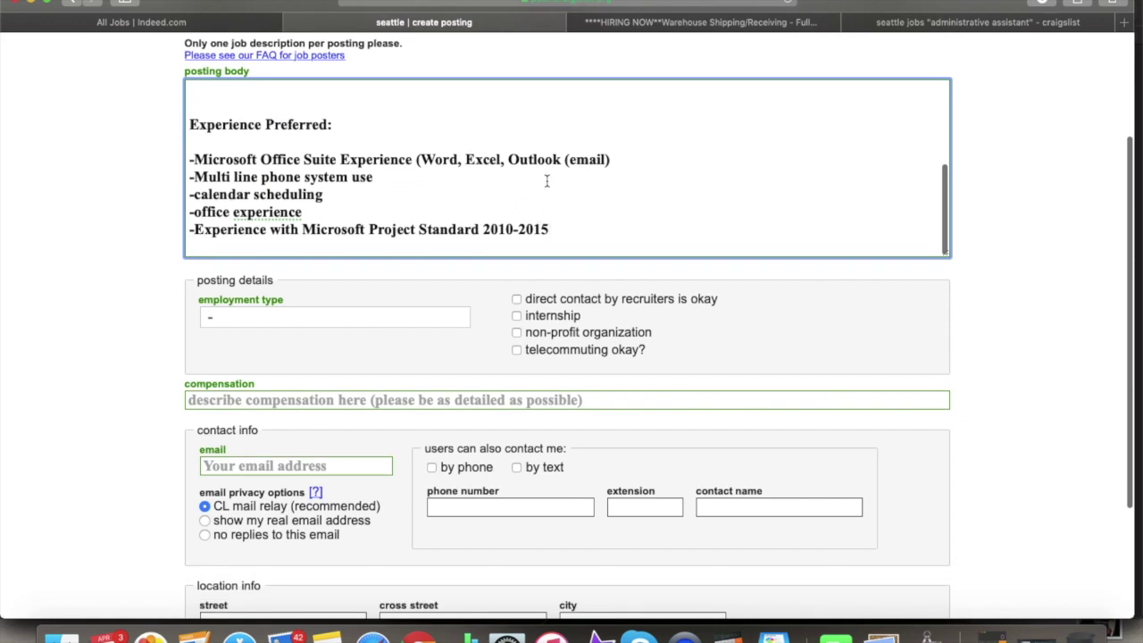
pyautogui.scroll(8, 546, 181)
pyautogui.scroll(-10, 547, 181)
pyautogui.scroll(-1, 547, 181)
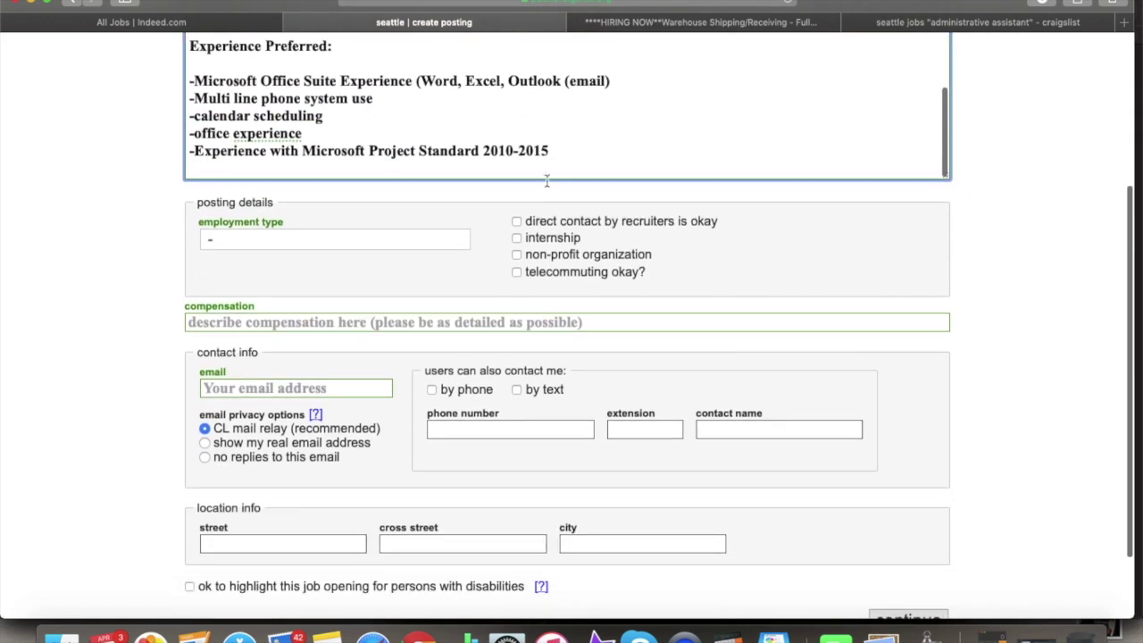
pyautogui.scroll(2, 518, 122)
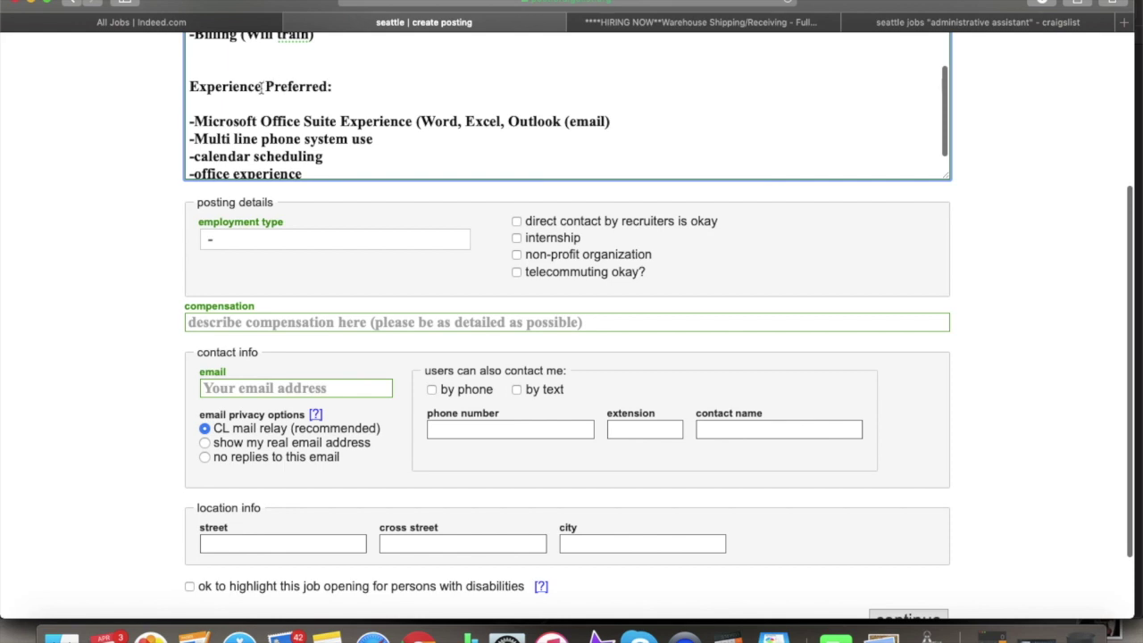
pyautogui.scroll(-1, 320, 100)
pyautogui.scroll(-1, 320, 100)
pyautogui.scroll(10, 320, 201)
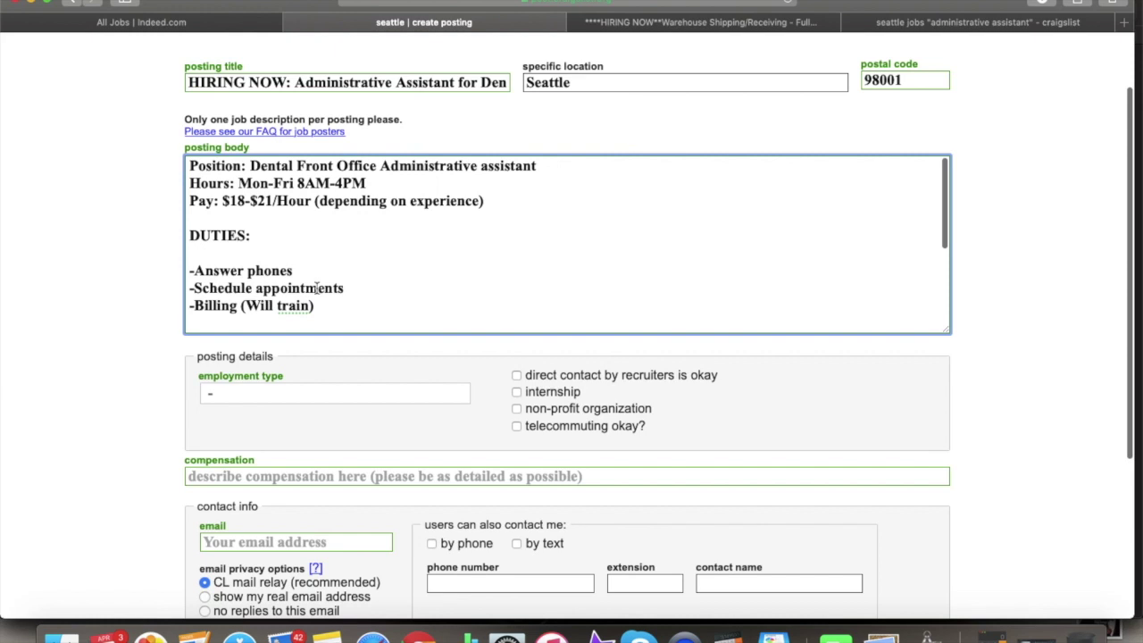
pyautogui.scroll(-1, 316, 288)
pyautogui.scroll(5, 308, 247)
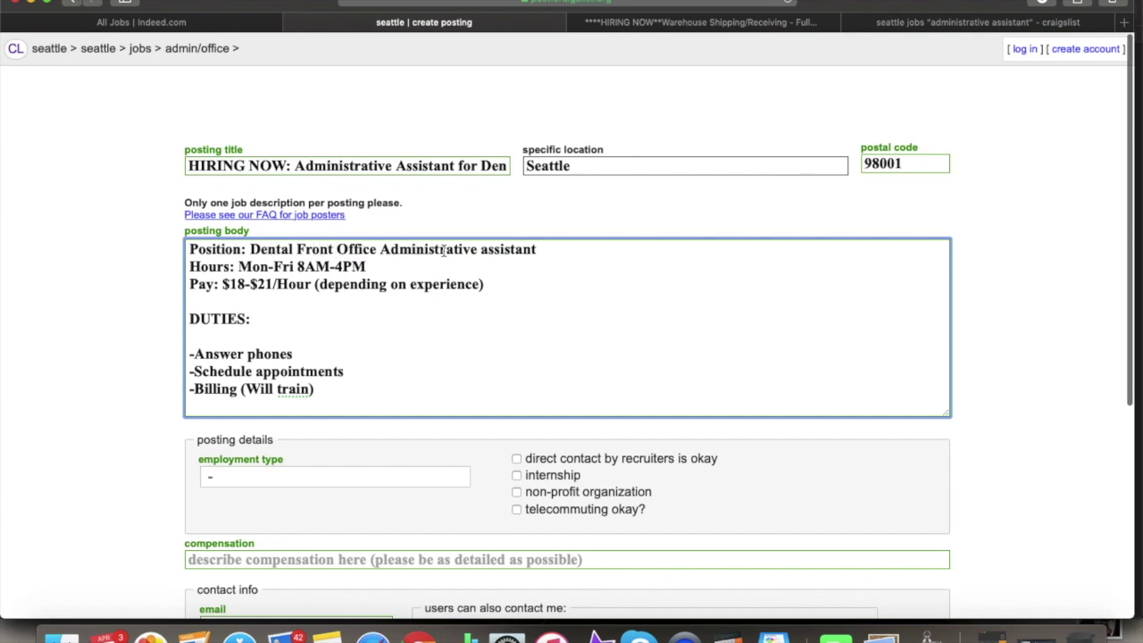
pyautogui.scroll(-3, 505, 296)
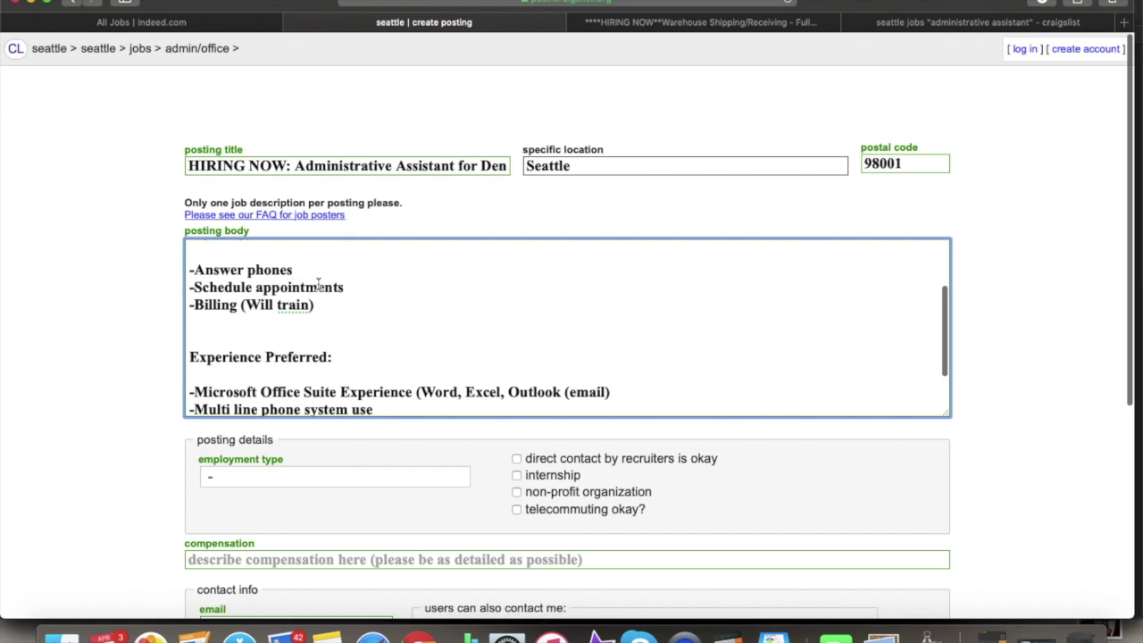
pyautogui.scroll(-2, 301, 327)
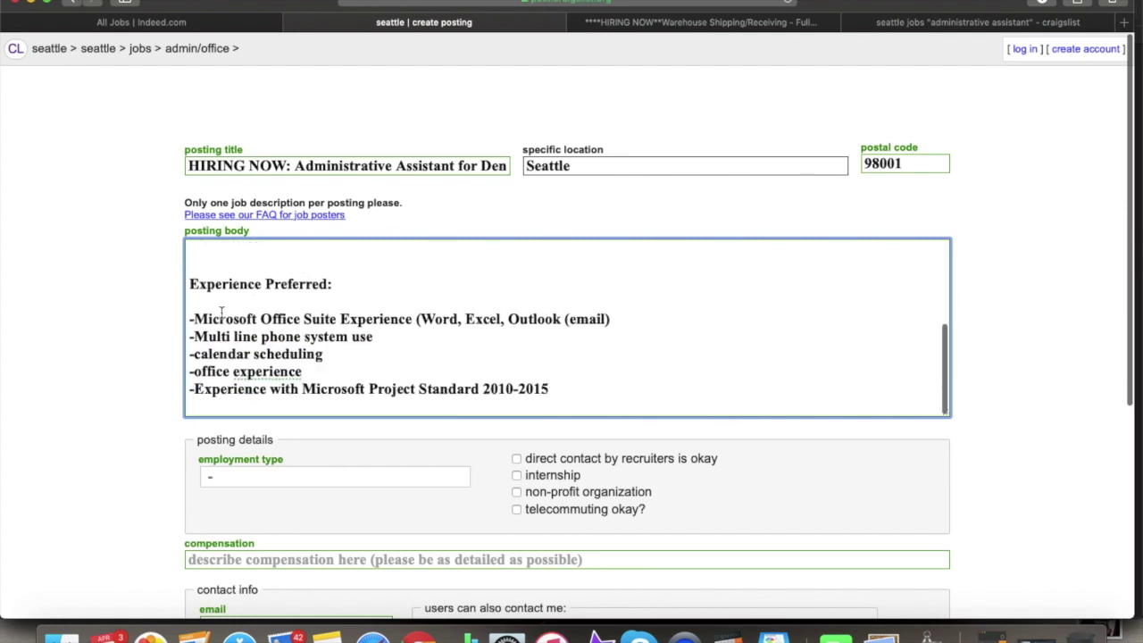
pyautogui.scroll(-1, 363, 321)
pyautogui.scroll(5, 364, 320)
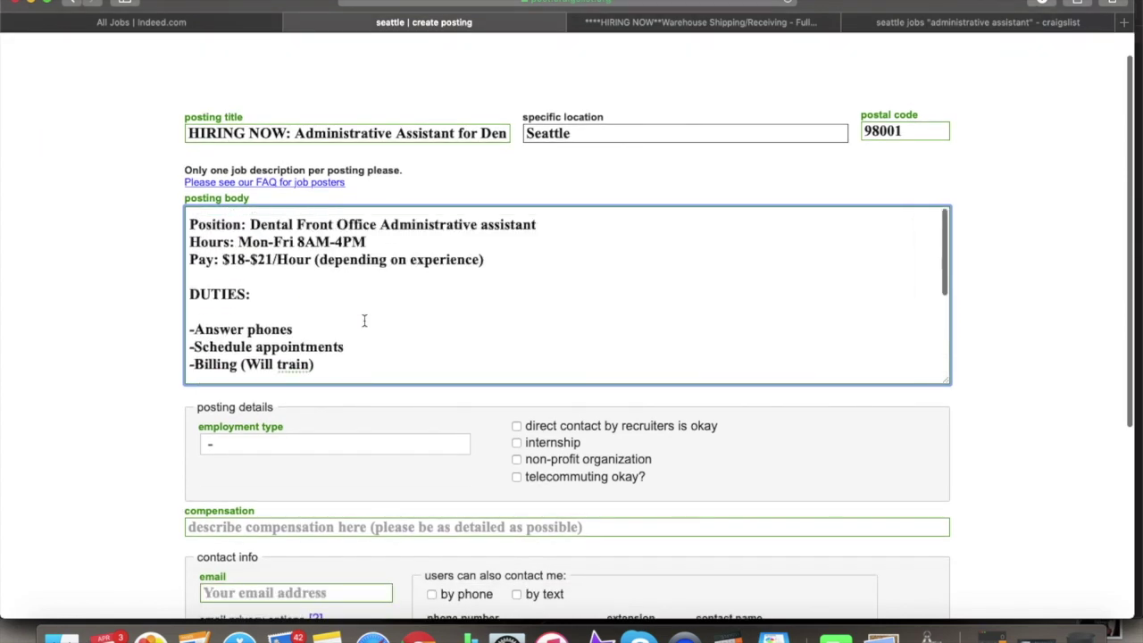
pyautogui.scroll(-1, 370, 309)
pyautogui.click(506, 255)
pyautogui.press('Return')
pyautogui.press('Return')
pyautogui.press('Return')
pyautogui.press('Return')
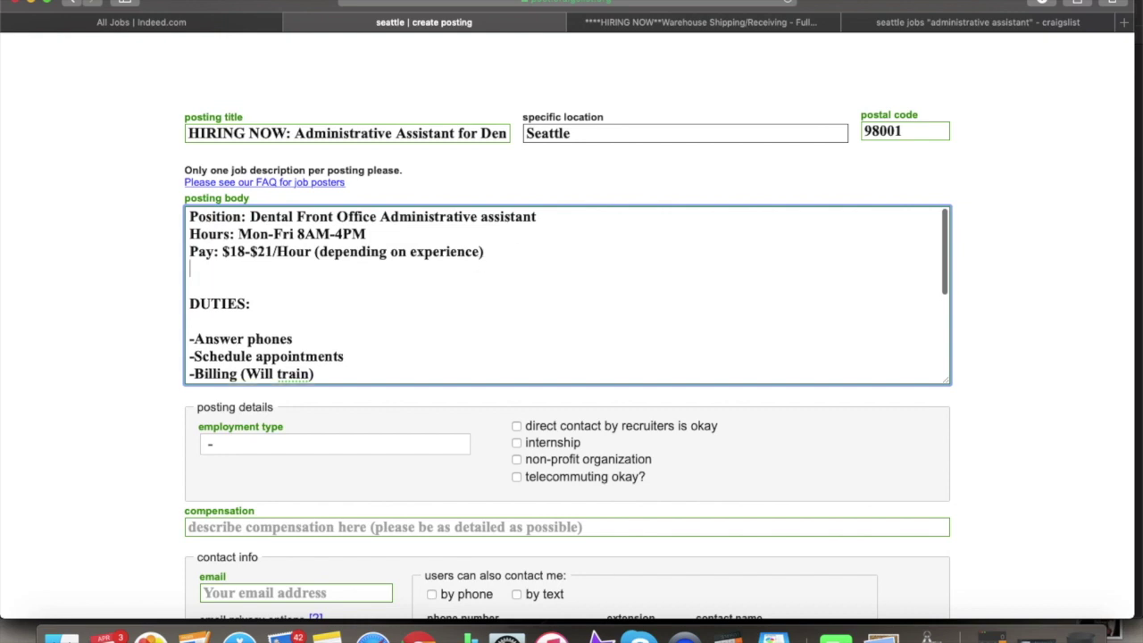
# - Below the Pay line, add a row of = signs and 'Please respond to this ad with resume for an interview'
pyautogui.click(327, 286)
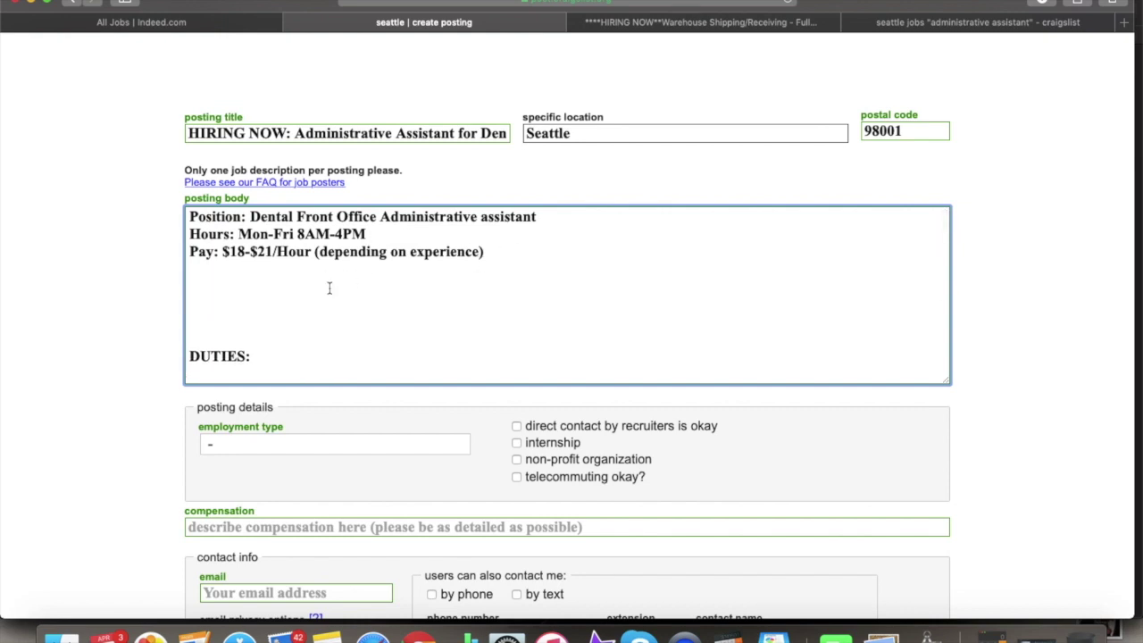
pyautogui.press('Return')
pyautogui.write('===========')
pyautogui.press('Return')
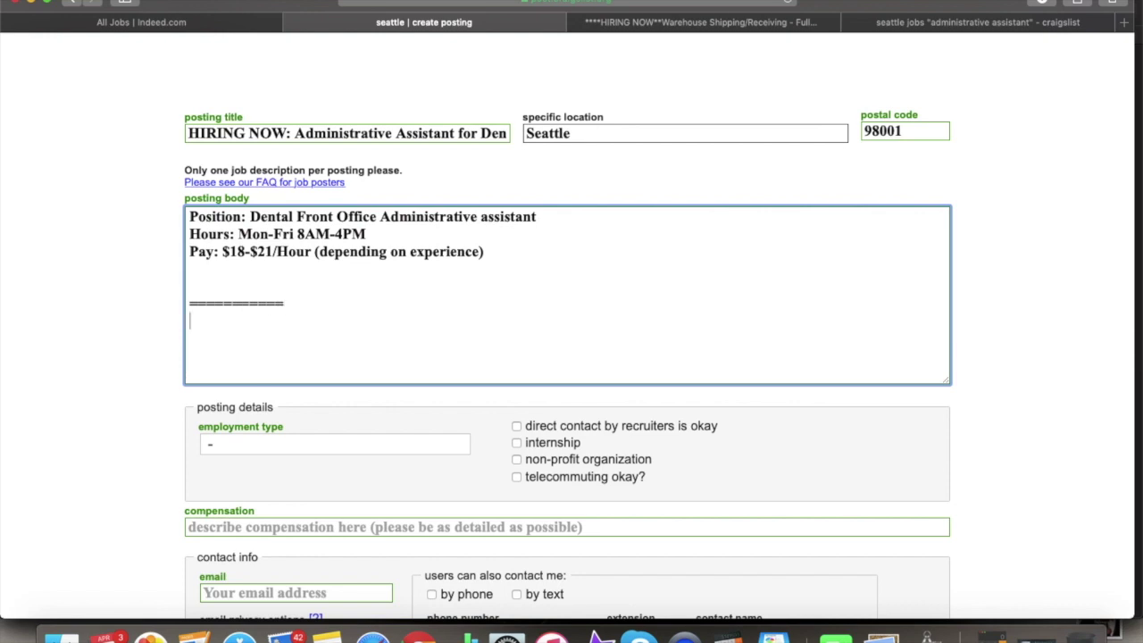
pyautogui.write('Please respond to this a')
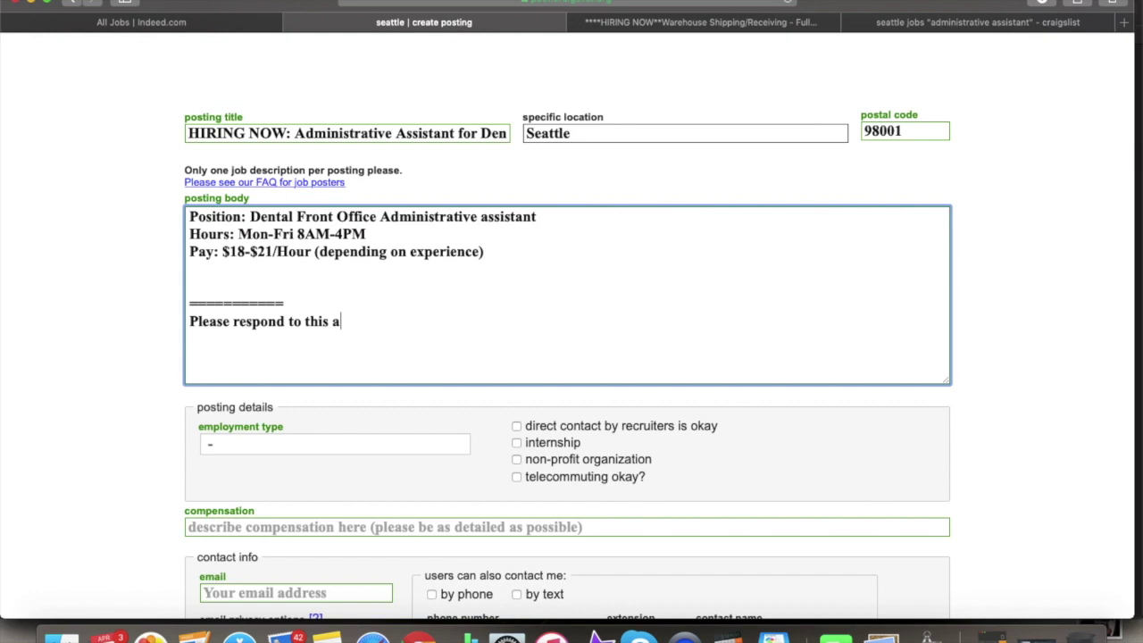
pyautogui.write('d with resume for an interview')
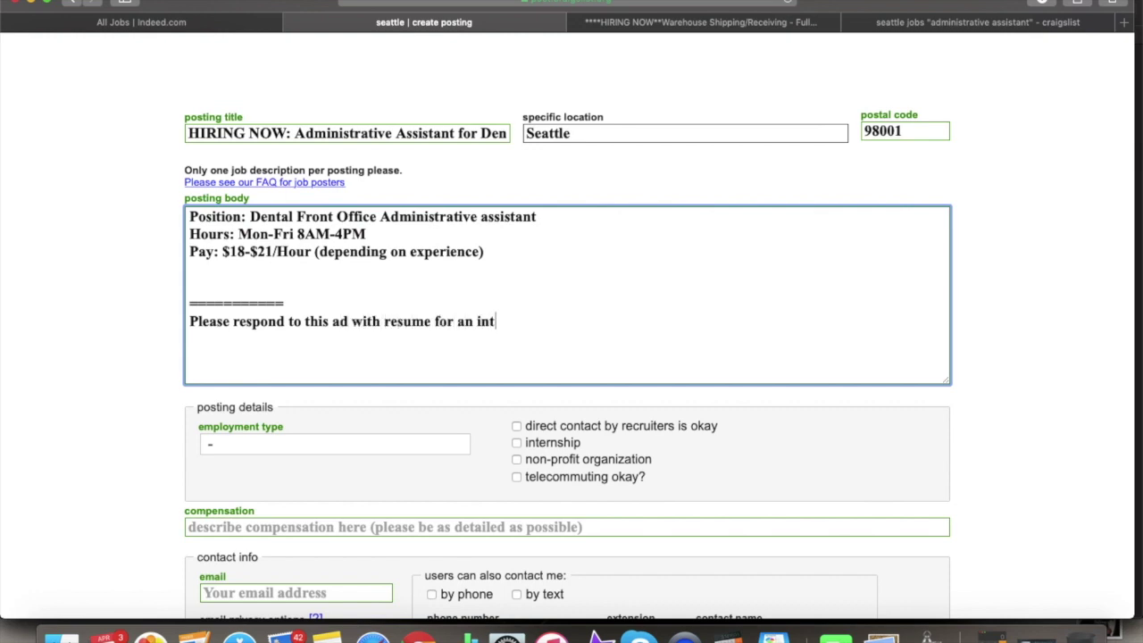
pyautogui.write('============================================')
# - Scroll down the form to the employment type choices
pyautogui.write('Experience Preferred:  -Microsoft Office Suite Experience (Word, Excel, Outlook (email) -Multi line phone system use -calendar scheduling -office experience -Experience with Microsoft Project Standard 2010-2015')
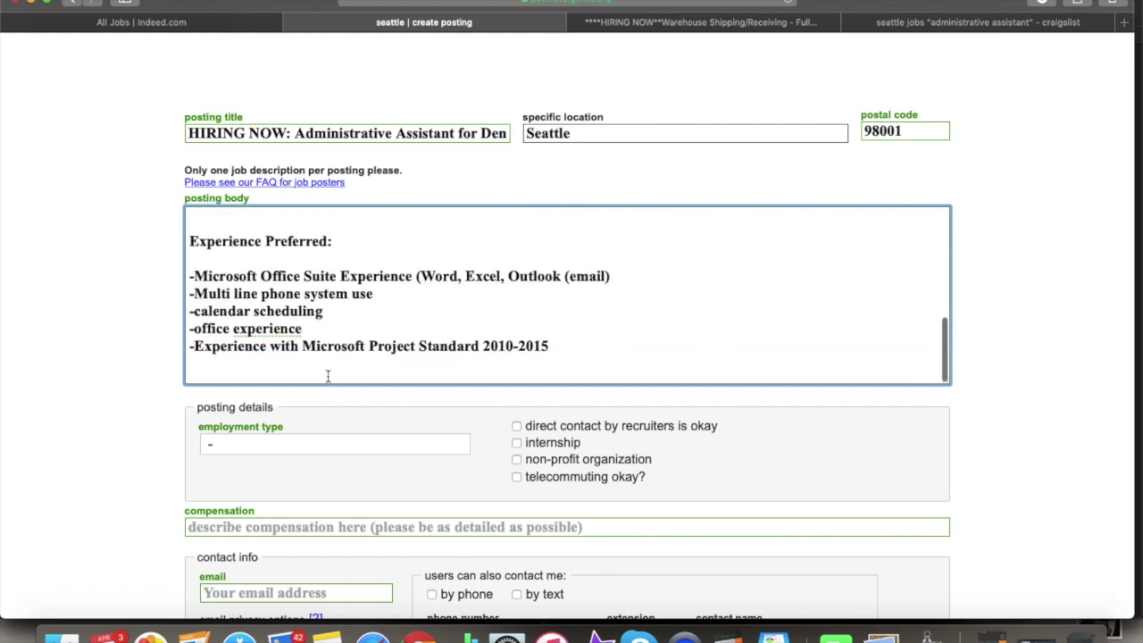
pyautogui.scroll(-5, 328, 400)
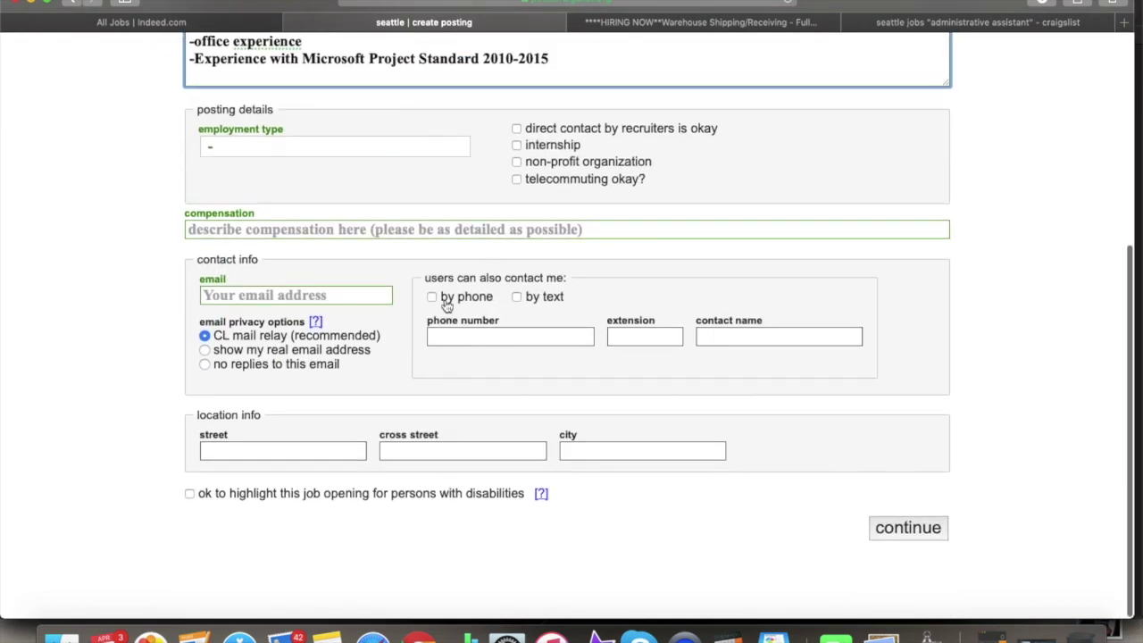
pyautogui.scroll(3, 542, 306)
pyautogui.scroll(8, 542, 306)
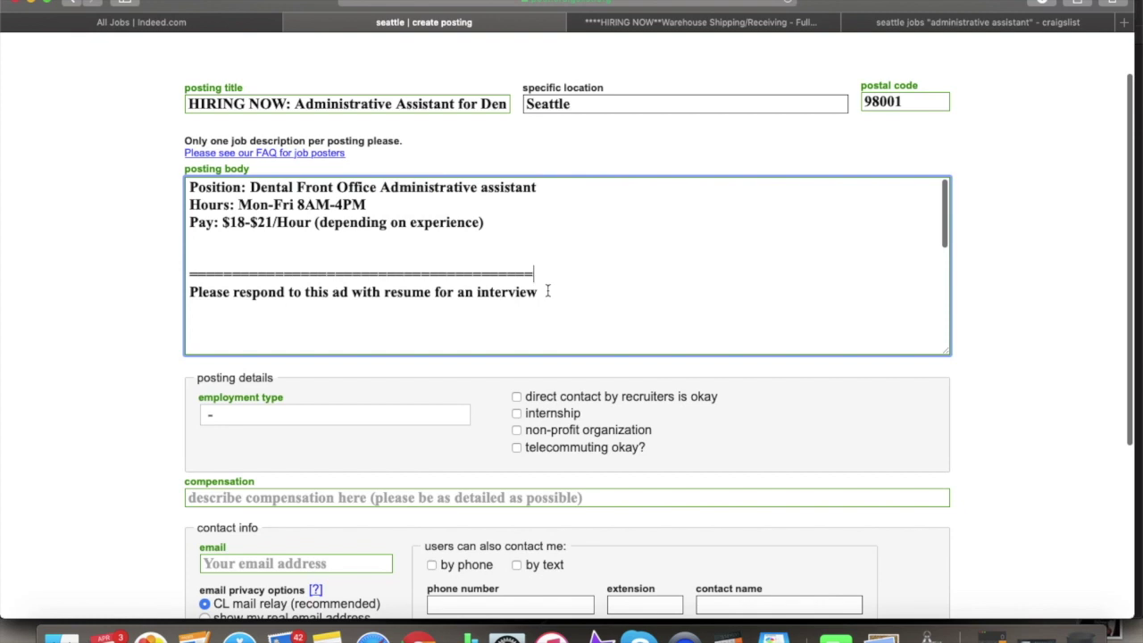
pyautogui.scroll(2, 496, 286)
pyautogui.scroll(-2, 497, 287)
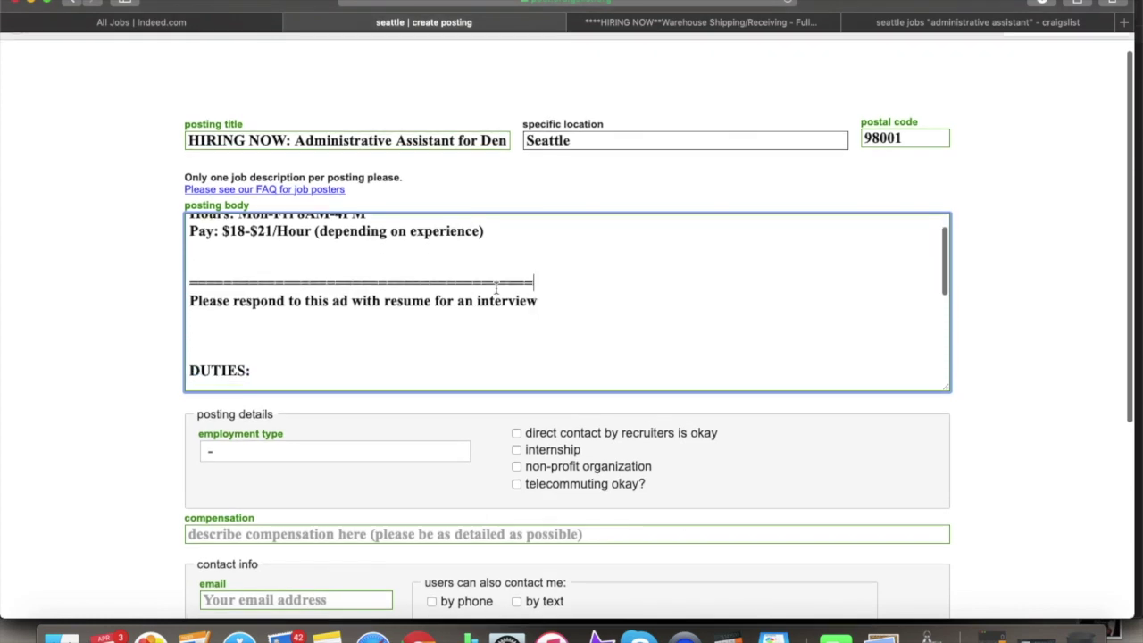
pyautogui.scroll(-2, 302, 311)
pyautogui.scroll(-3, 302, 311)
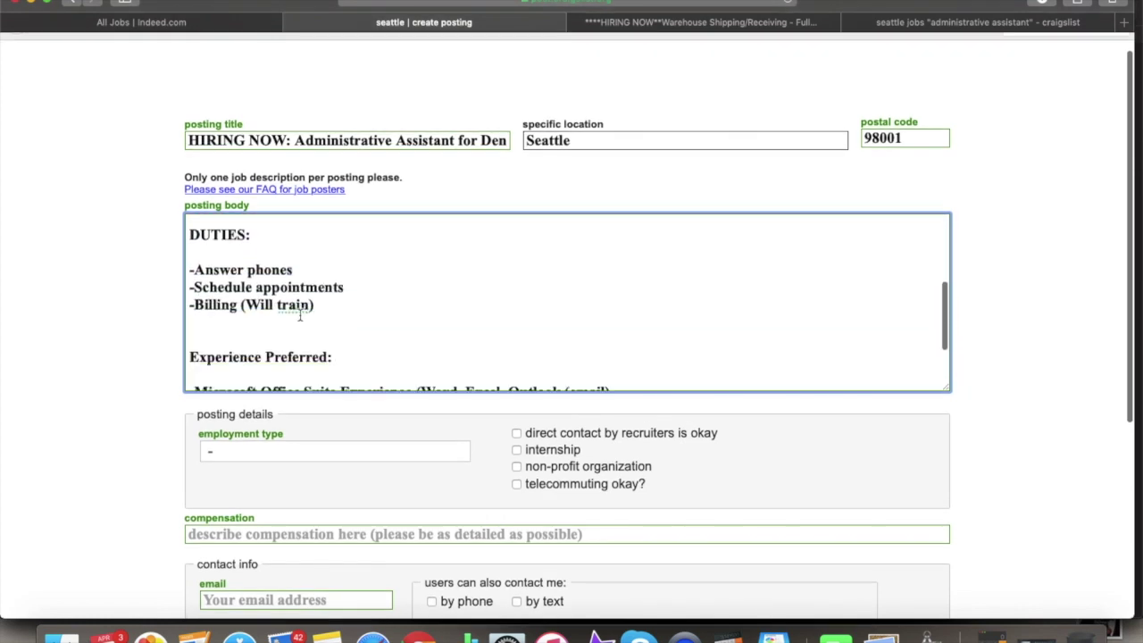
pyautogui.scroll(-3, 273, 403)
pyautogui.click(319, 326)
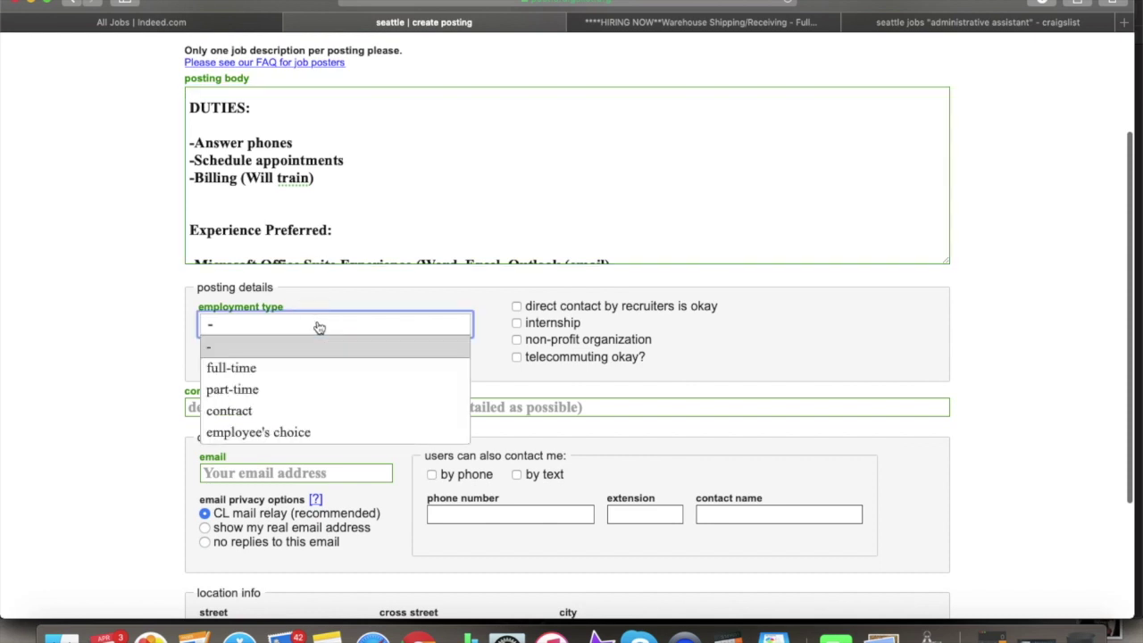
# - Set employment type to full-time, compensation to $18-$21/hour, and enter the contact email
pyautogui.click(302, 367)
pyautogui.click(283, 407)
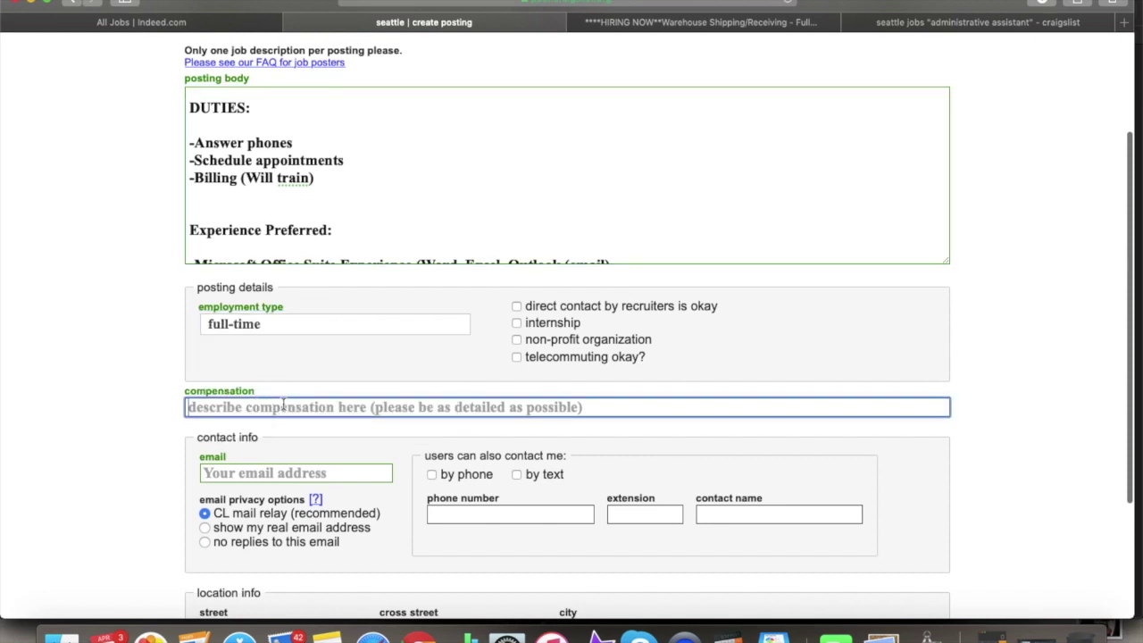
pyautogui.write('$18-')
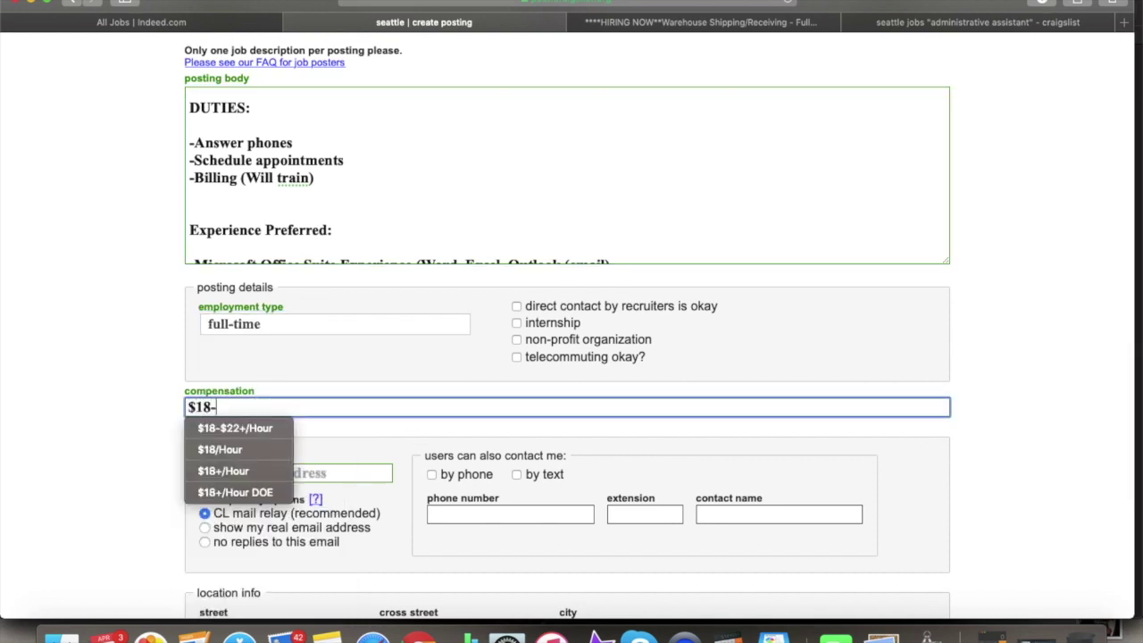
pyautogui.write('#')
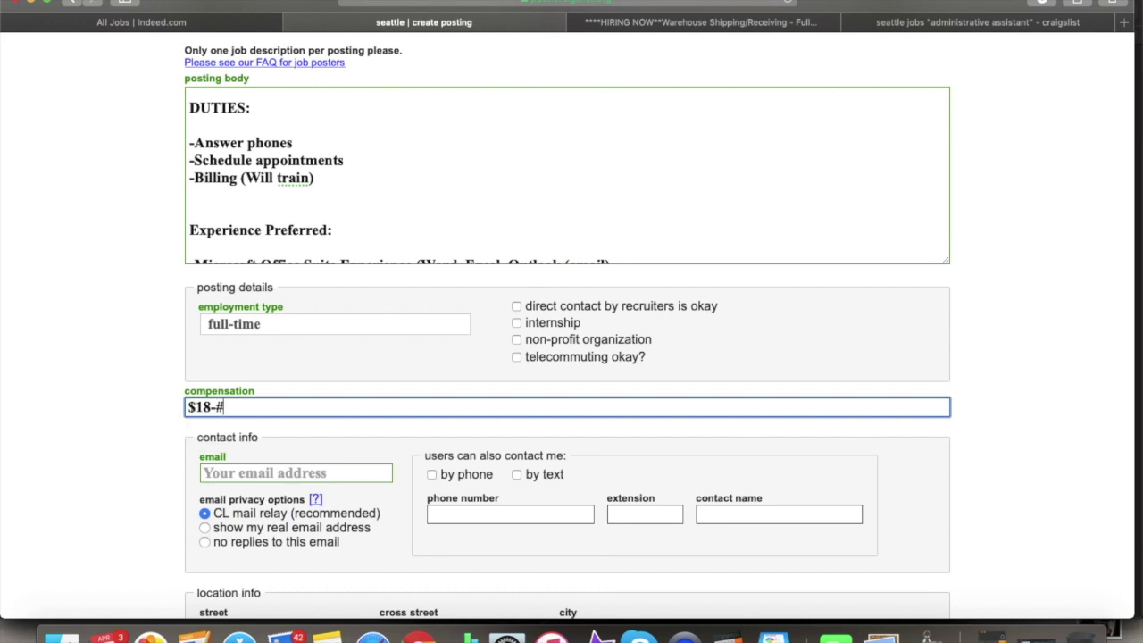
pyautogui.press('BackSpace')
pyautogui.write('$21/hour')
pyautogui.click(280, 471)
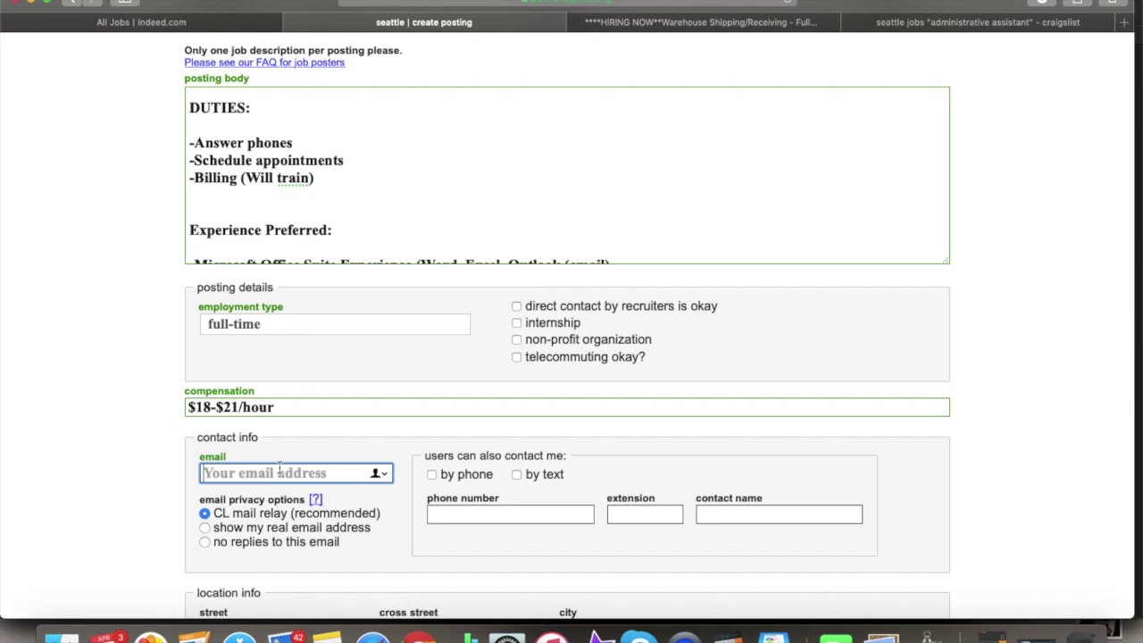
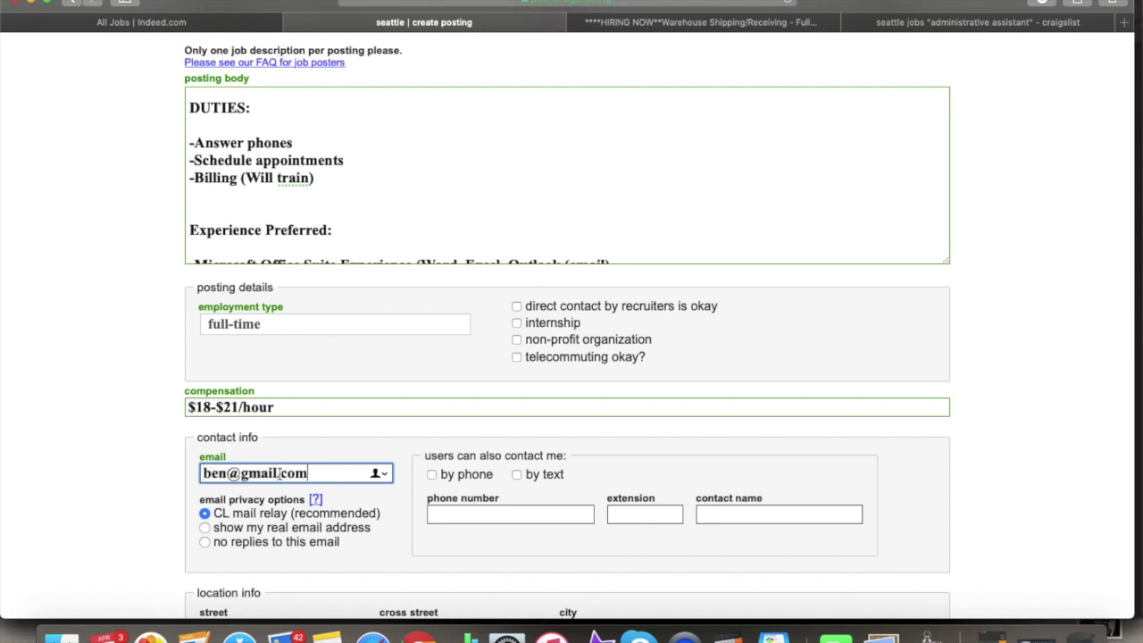
# - Allow contact by phone and by text, and enter a placeholder phone number
pyautogui.click(452, 475)
pyautogui.click(539, 474)
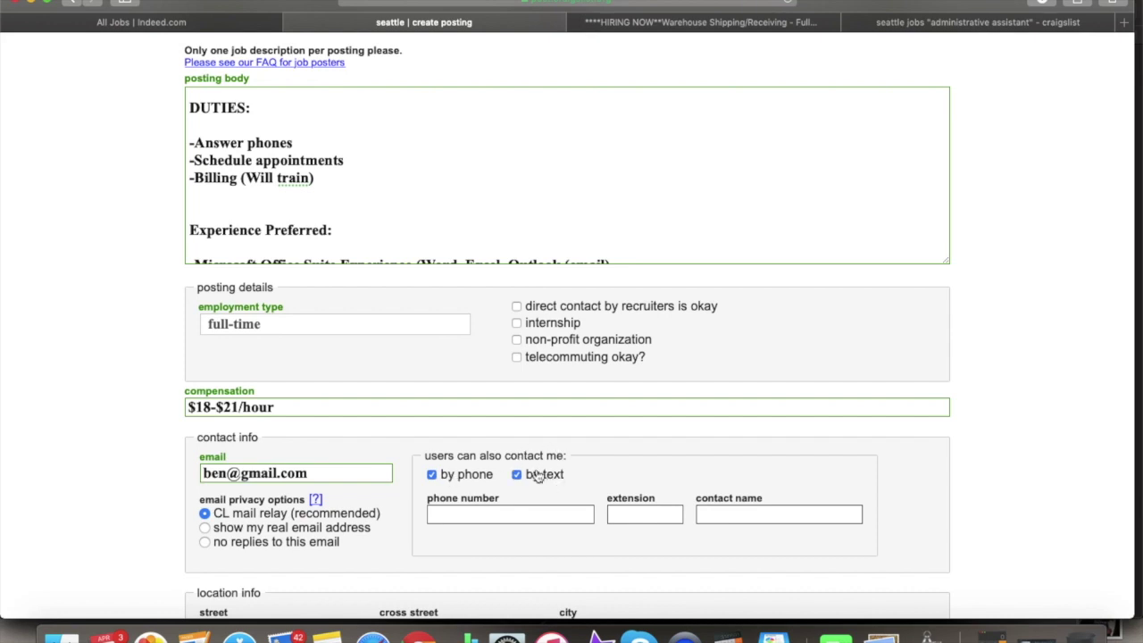
pyautogui.click(476, 511)
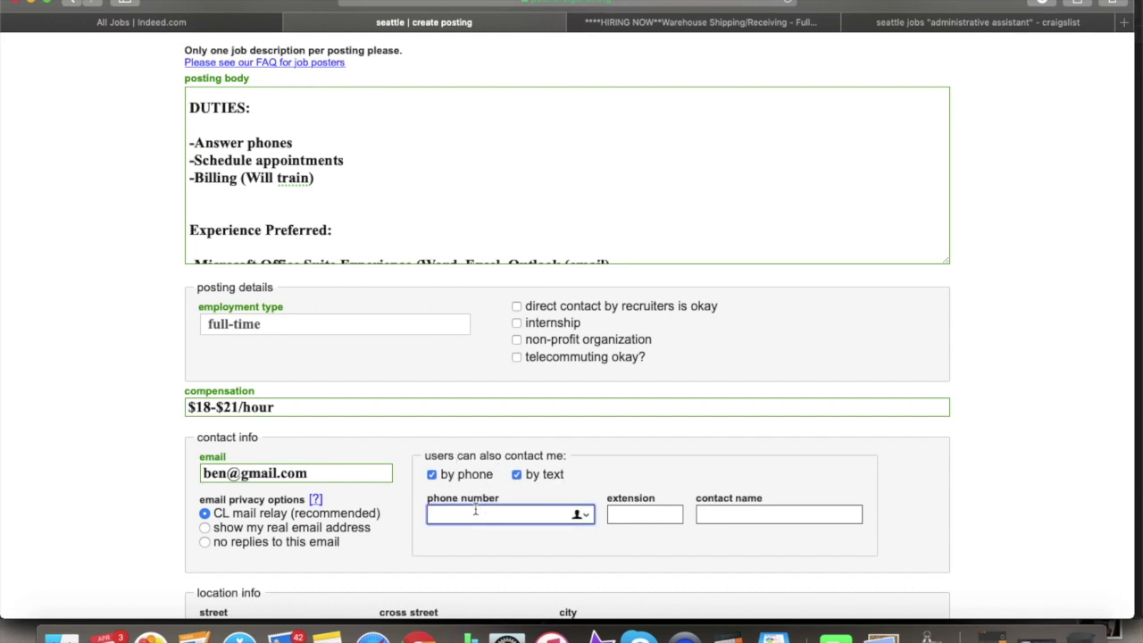
pyautogui.write('1111111111')
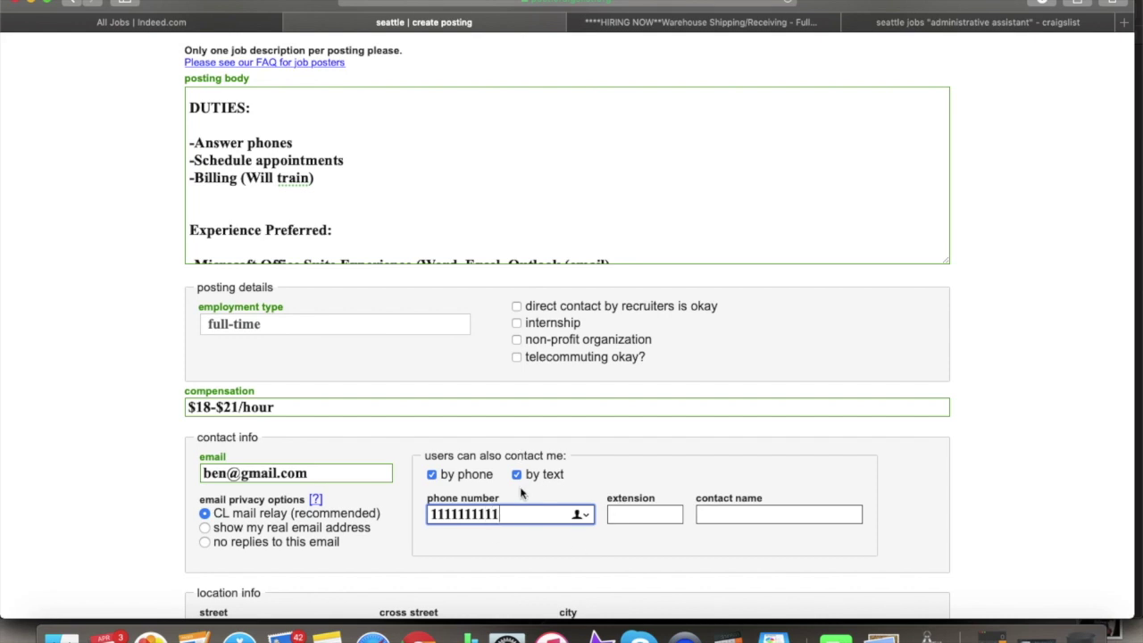
pyautogui.scroll(-3, 524, 505)
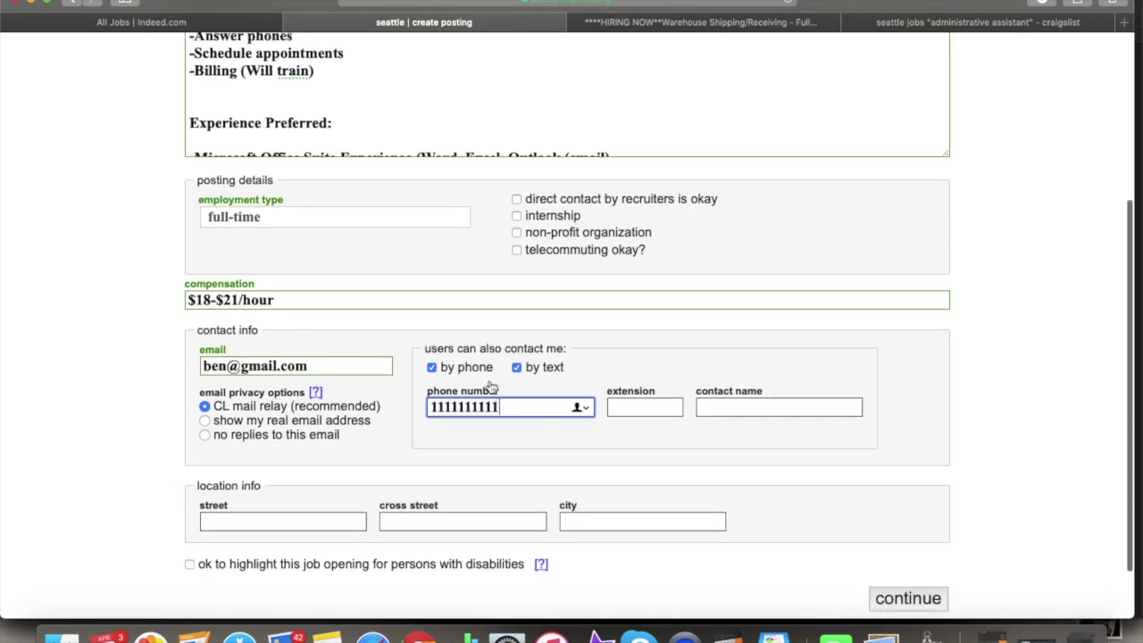
pyautogui.scroll(-2, 514, 339)
pyautogui.scroll(4, 510, 300)
pyautogui.scroll(2, 509, 277)
pyautogui.scroll(-3, 513, 260)
pyautogui.scroll(-5, 521, 413)
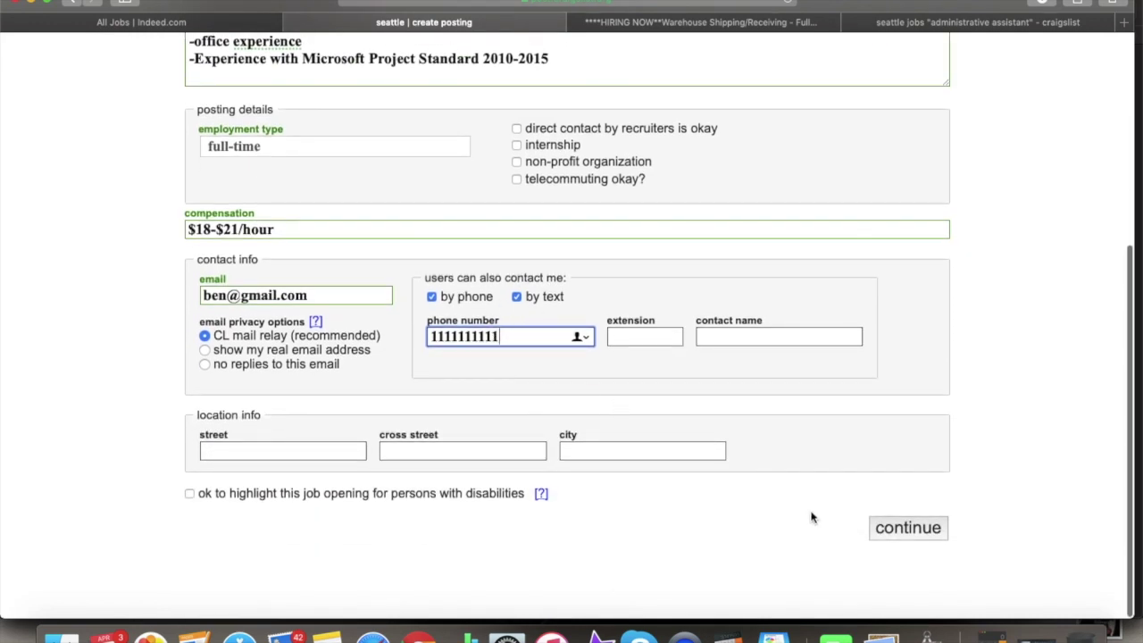
pyautogui.scroll(4, 786, 467)
# - Try to submit the posting details form with the placeholder phone number
pyautogui.scroll(3, 787, 468)
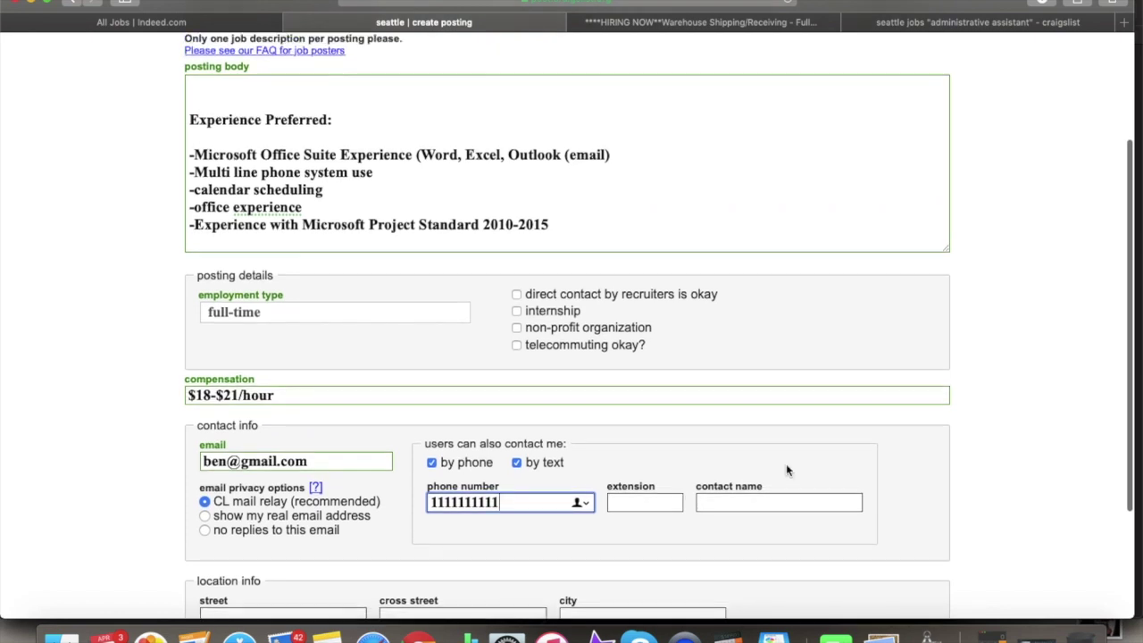
pyautogui.scroll(6, 658, 291)
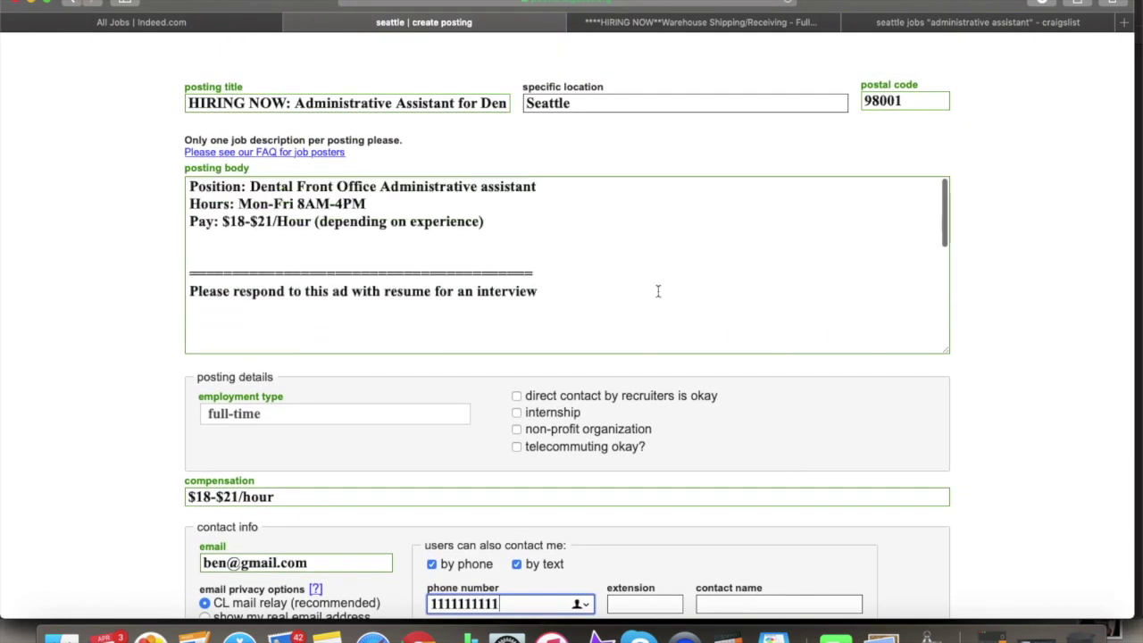
pyautogui.scroll(-2, 608, 268)
pyautogui.scroll(-1, 592, 284)
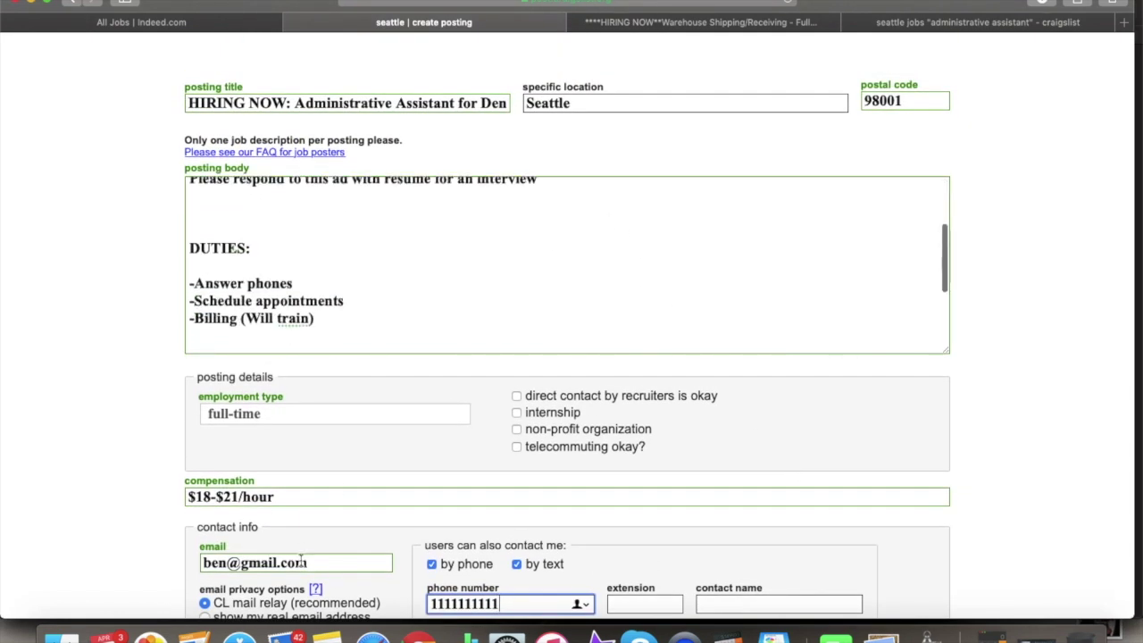
pyautogui.scroll(2, 228, 494)
pyautogui.scroll(-8, 228, 494)
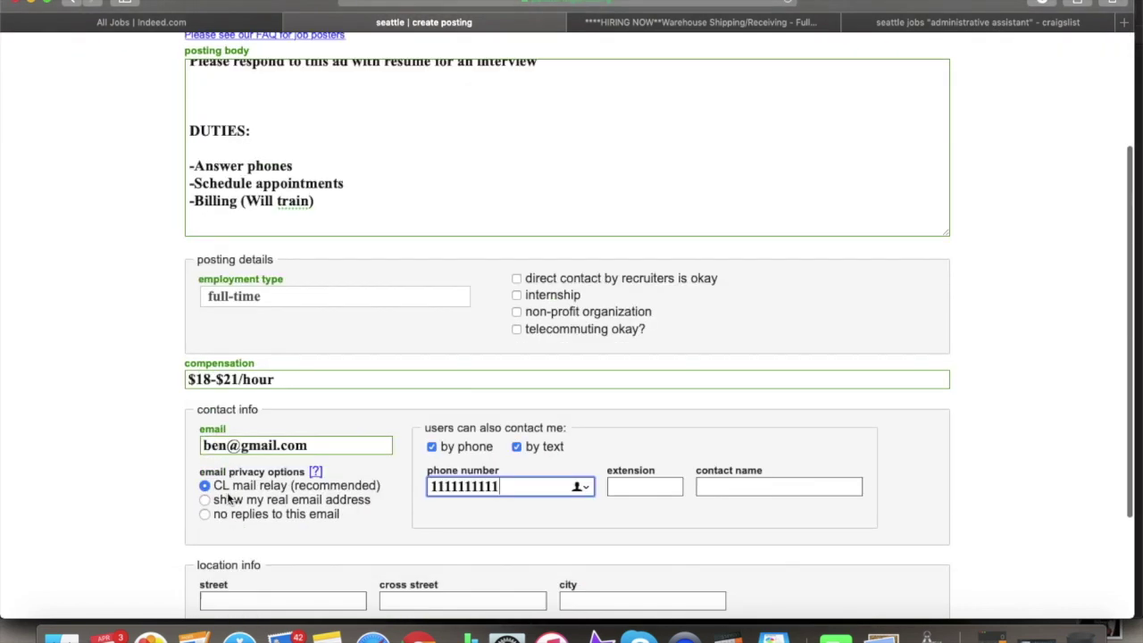
pyautogui.click(900, 546)
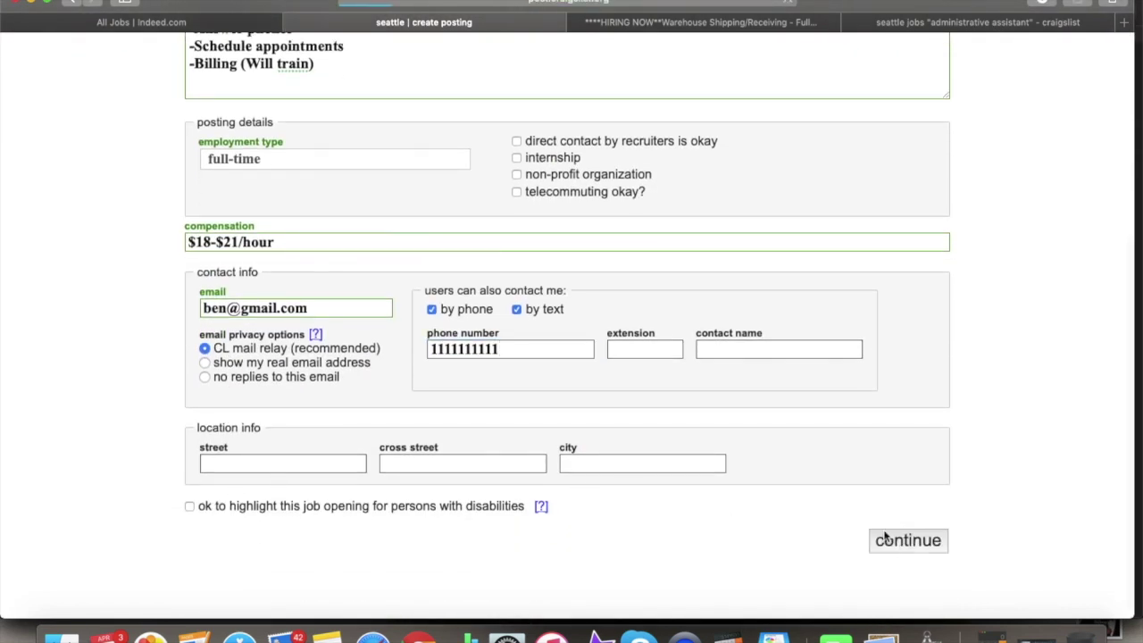
# - Replace the rejected placeholder with a real phone number and submit the details
pyautogui.scroll(-10, 587, 327)
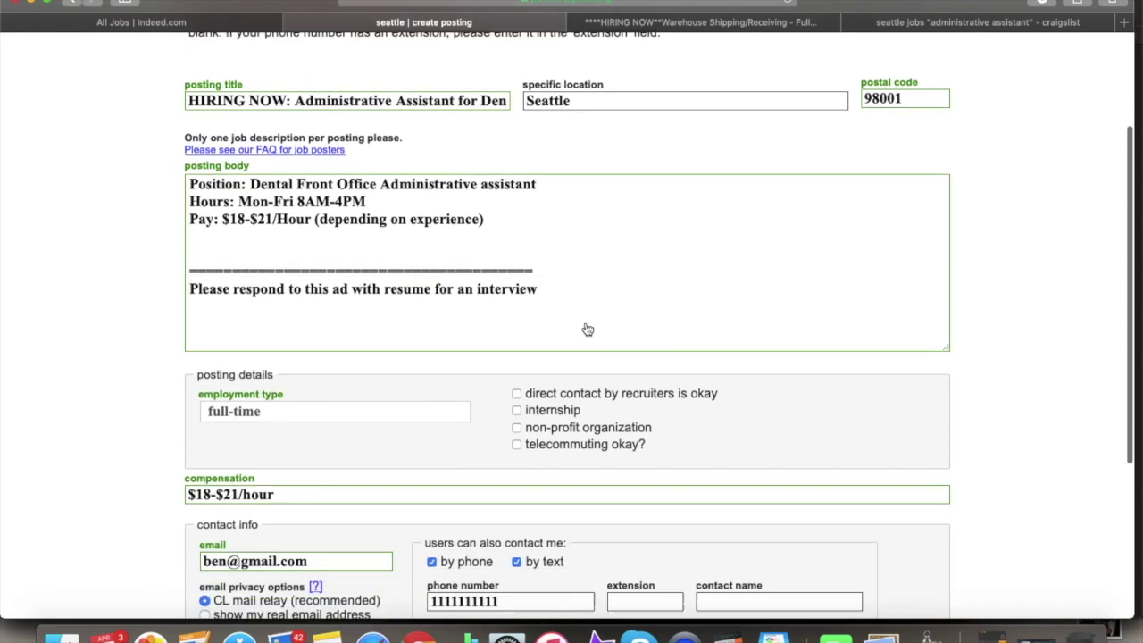
pyautogui.scroll(10, 586, 324)
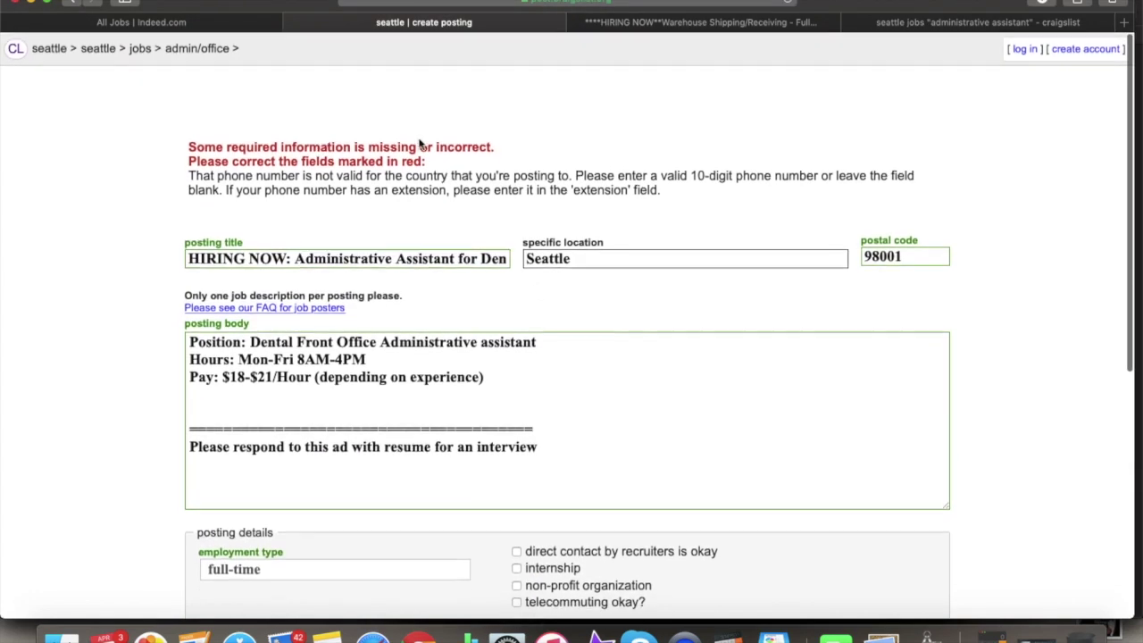
pyautogui.scroll(-15, 437, 215)
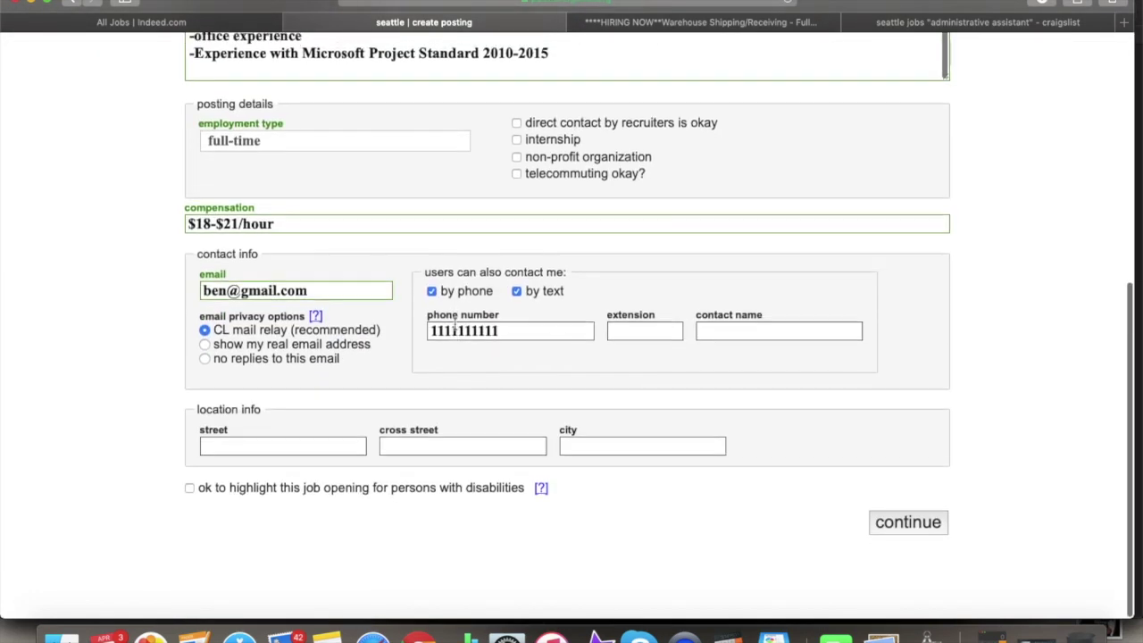
pyautogui.click(526, 335)
pyautogui.press('super+a')
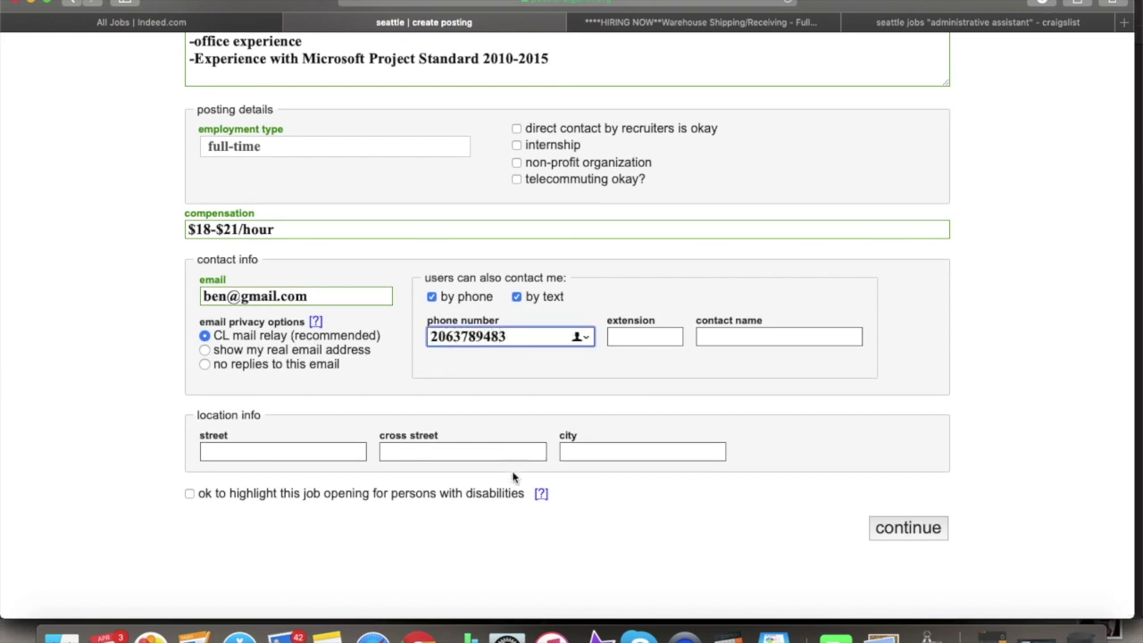
pyautogui.click(911, 533)
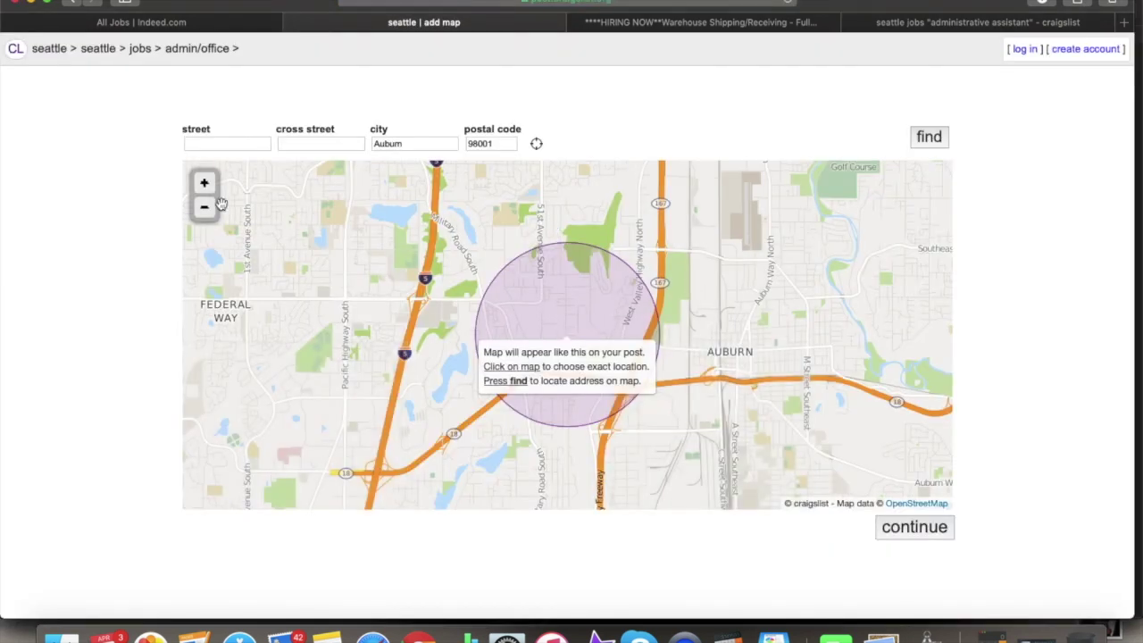
# - Zoom out and nudge the map around the Auburn, 98001 location, then accept it
pyautogui.click(205, 207)
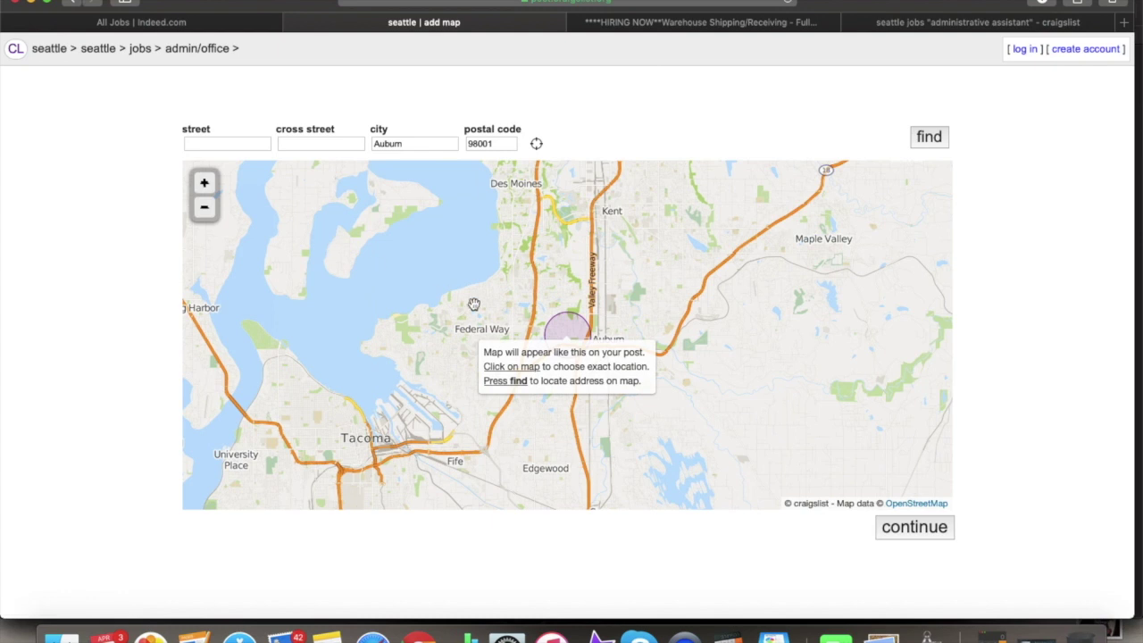
pyautogui.moveTo(540, 292); pyautogui.dragTo(491, 290)
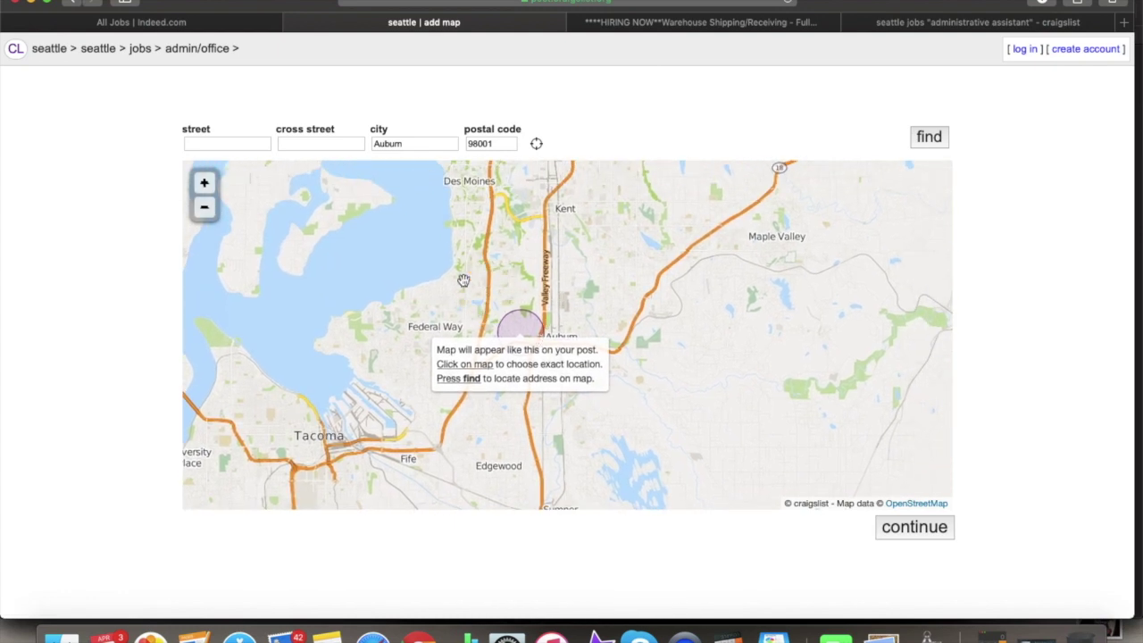
pyautogui.click(927, 531)
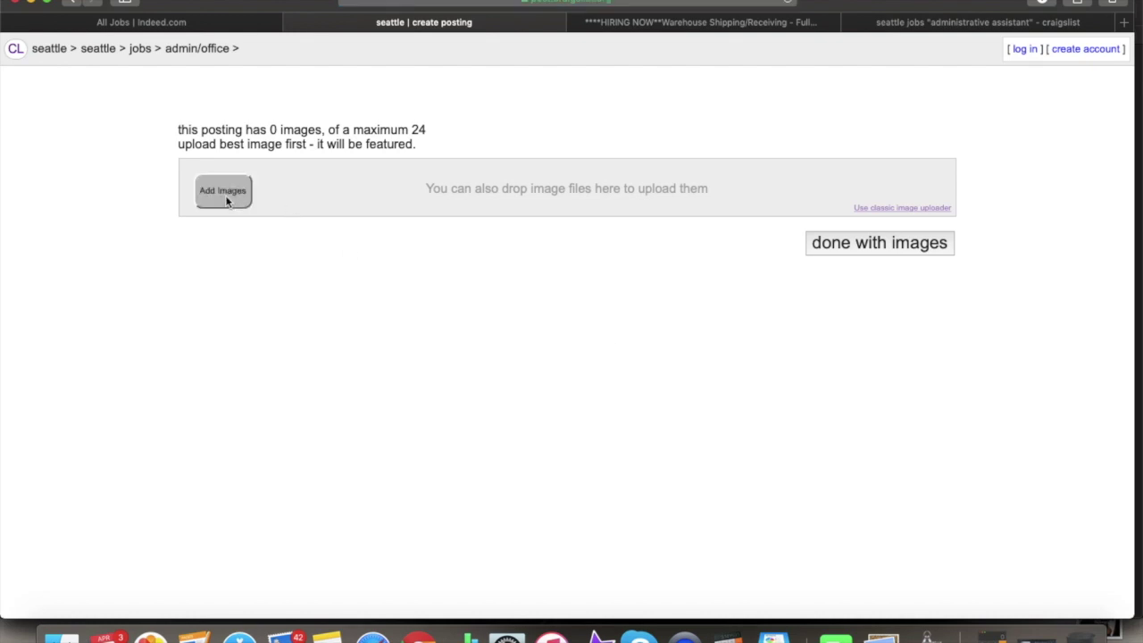
# - Cancel the file chooser and bring up the Seattle 'administrative assistant' job search results
pyautogui.click(770, 303)
pyautogui.click(909, 25)
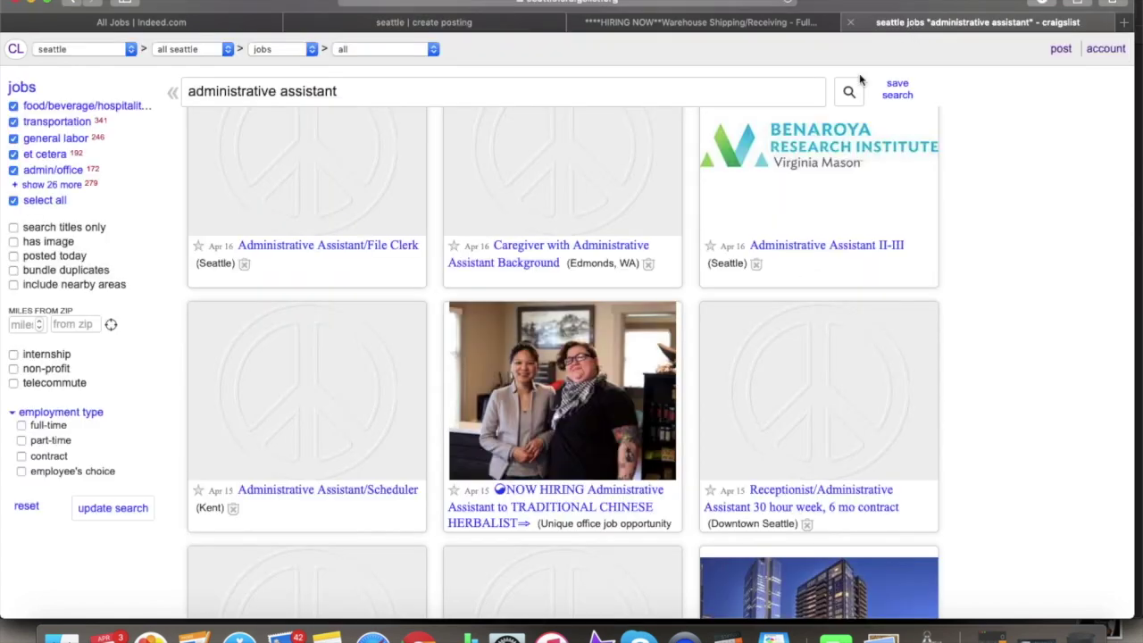
pyautogui.scroll(-10, 689, 329)
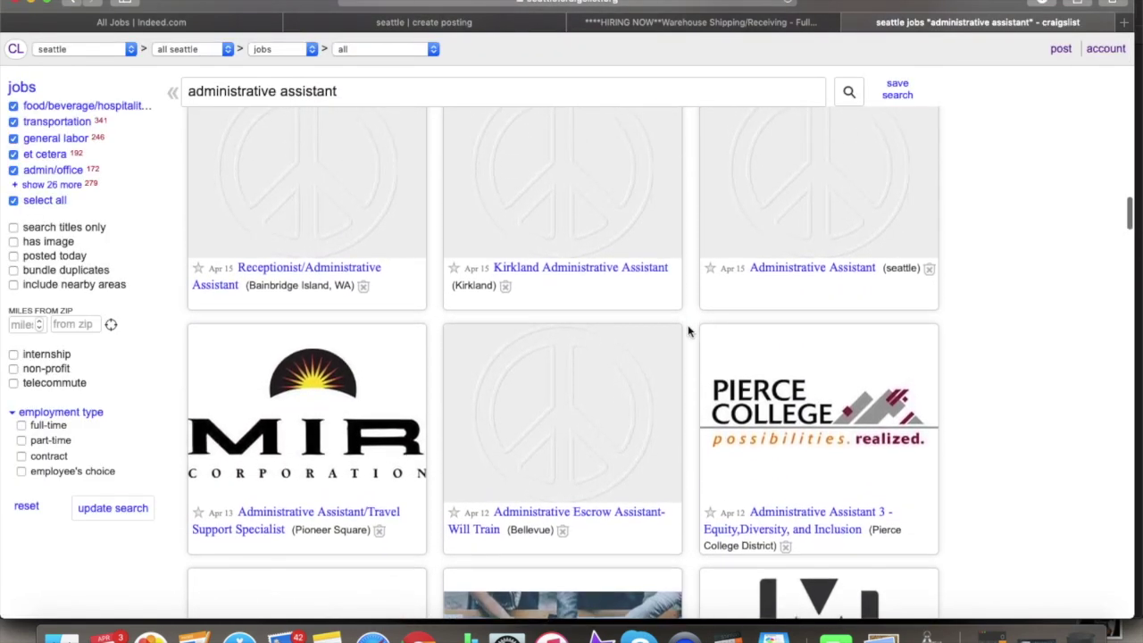
pyautogui.scroll(-10, 689, 332)
pyautogui.scroll(3, 688, 331)
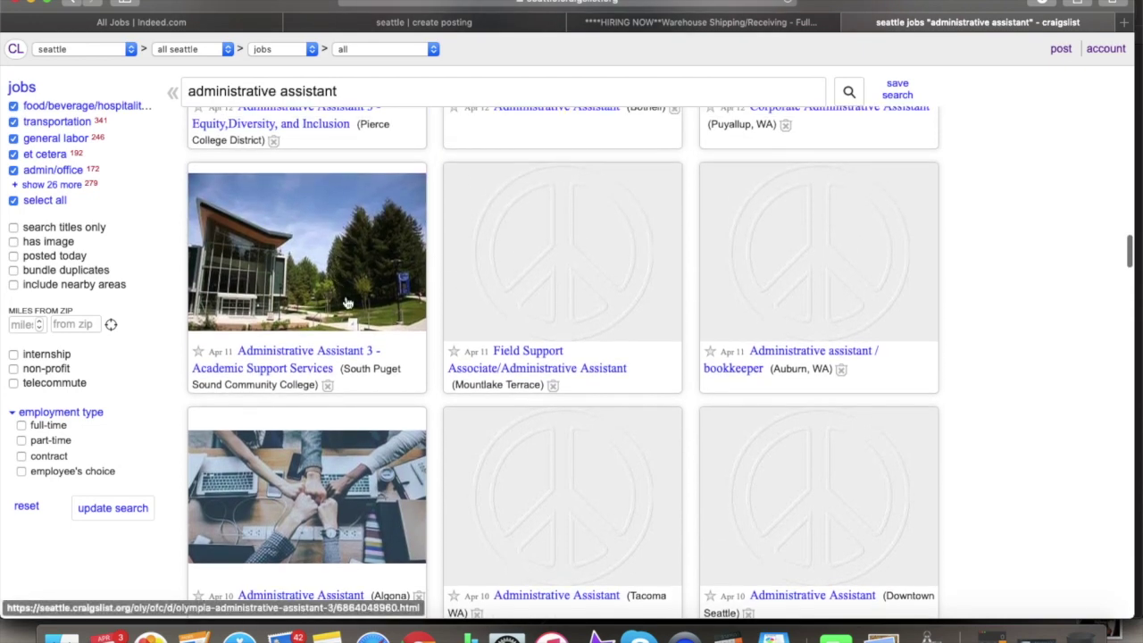
# - Browse the listings with images, then go back to the posting's image upload page
pyautogui.scroll(-3, 348, 303)
pyautogui.scroll(-3, 359, 295)
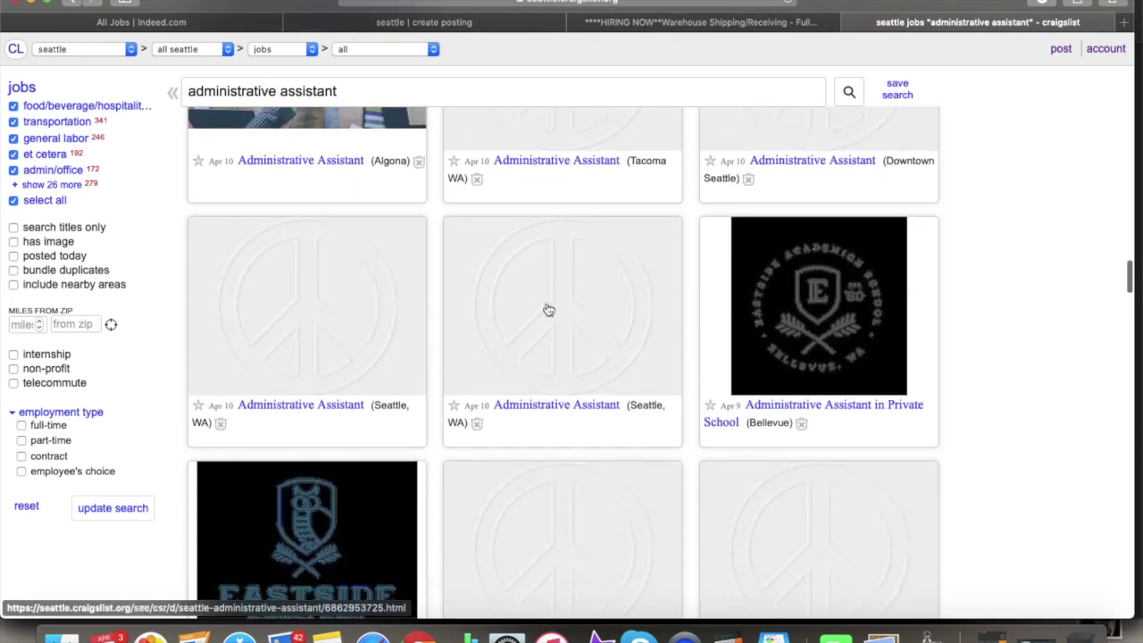
pyautogui.scroll(10, 831, 270)
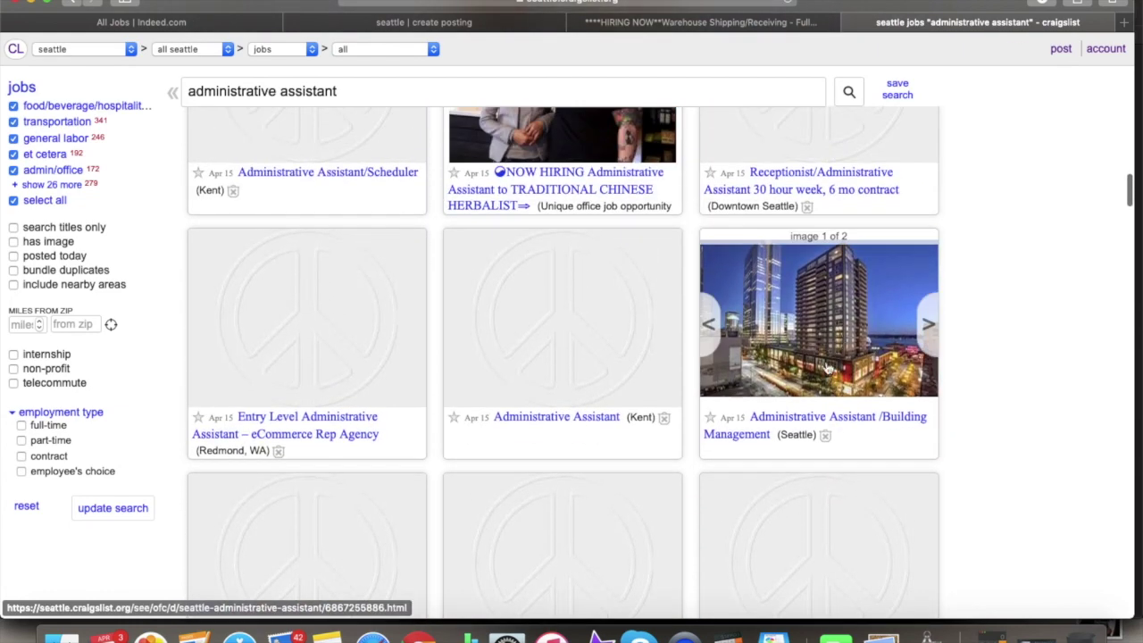
pyautogui.scroll(3, 829, 368)
pyautogui.scroll(8, 608, 341)
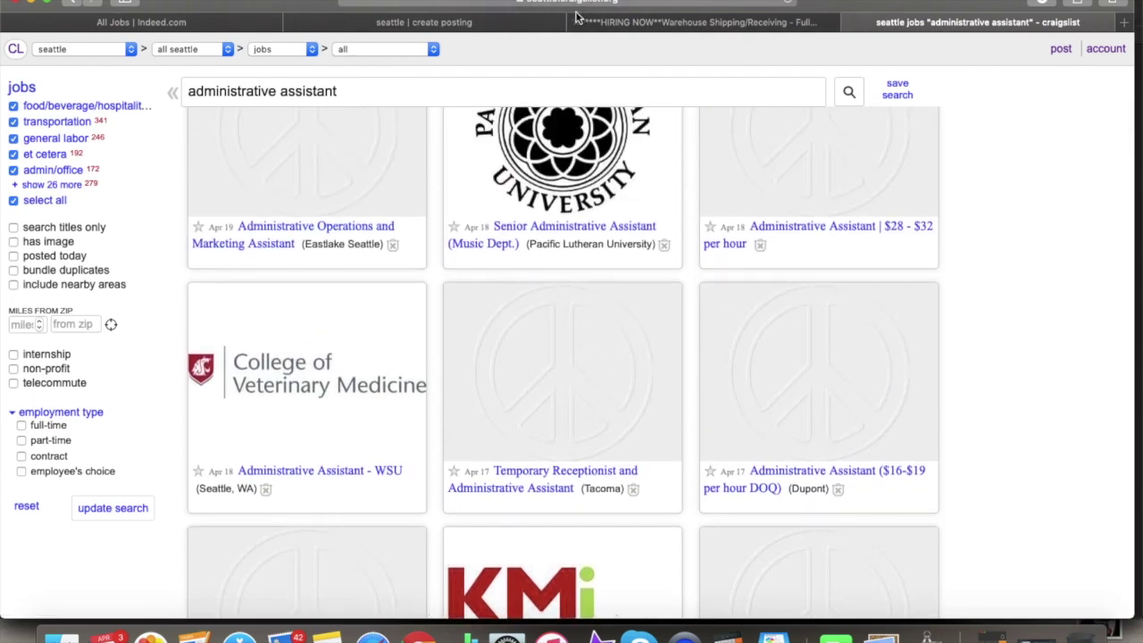
pyautogui.click(524, 20)
# - Attach the neon HIRING NOW image from Downloads and finish the image step to reach the preview
pyautogui.click(225, 189)
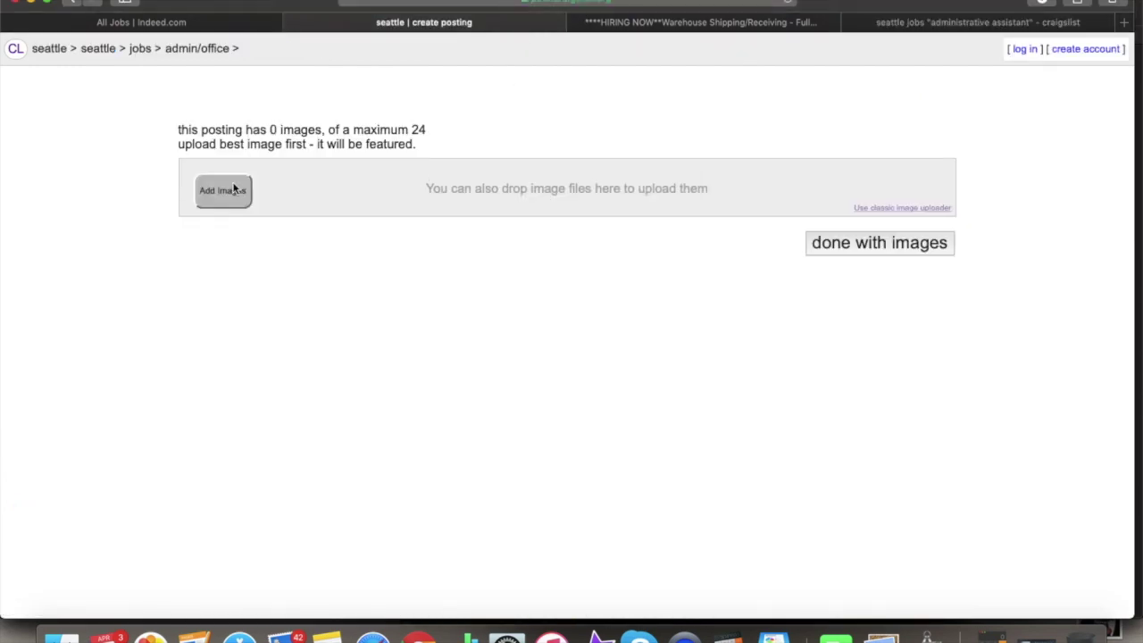
pyautogui.click(315, 134)
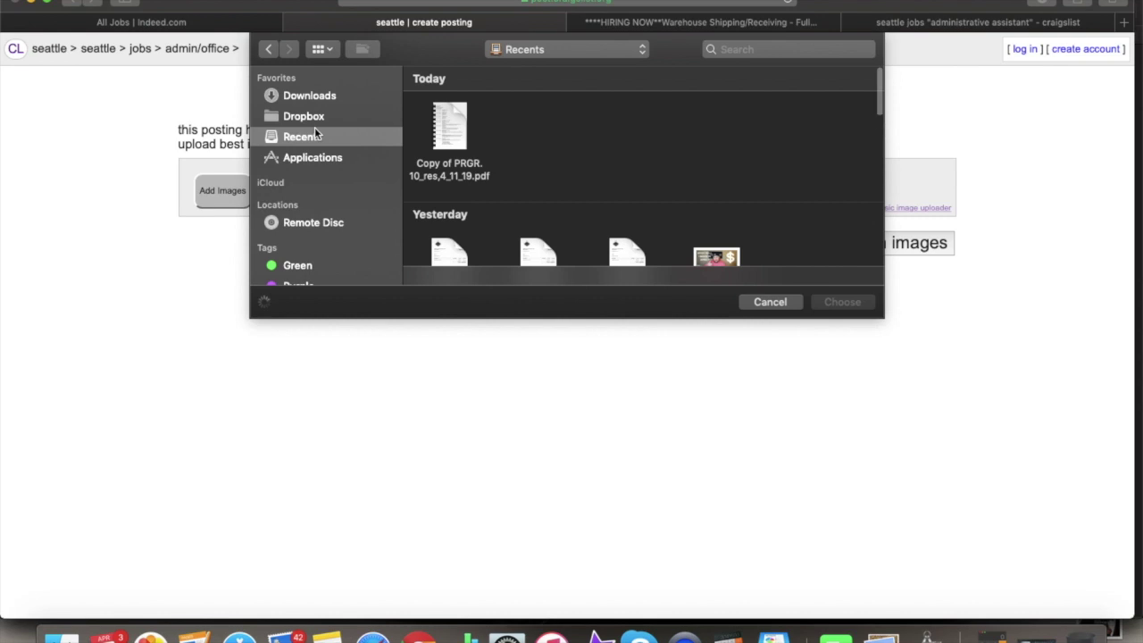
pyautogui.scroll(-5, 498, 201)
pyautogui.scroll(-10, 498, 202)
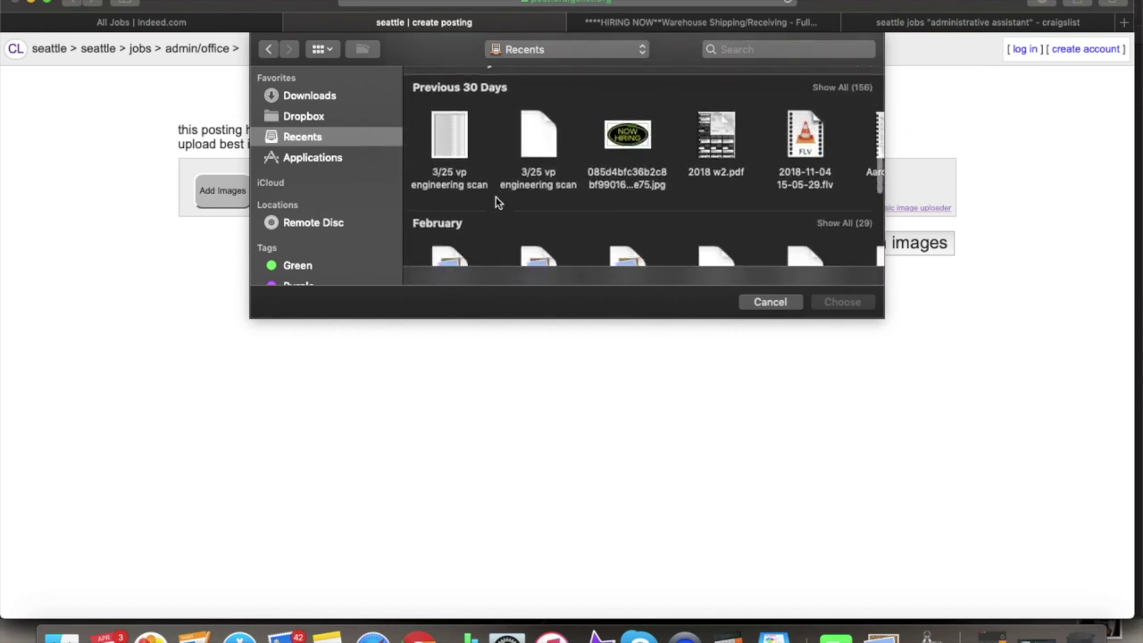
pyautogui.scroll(10, 498, 202)
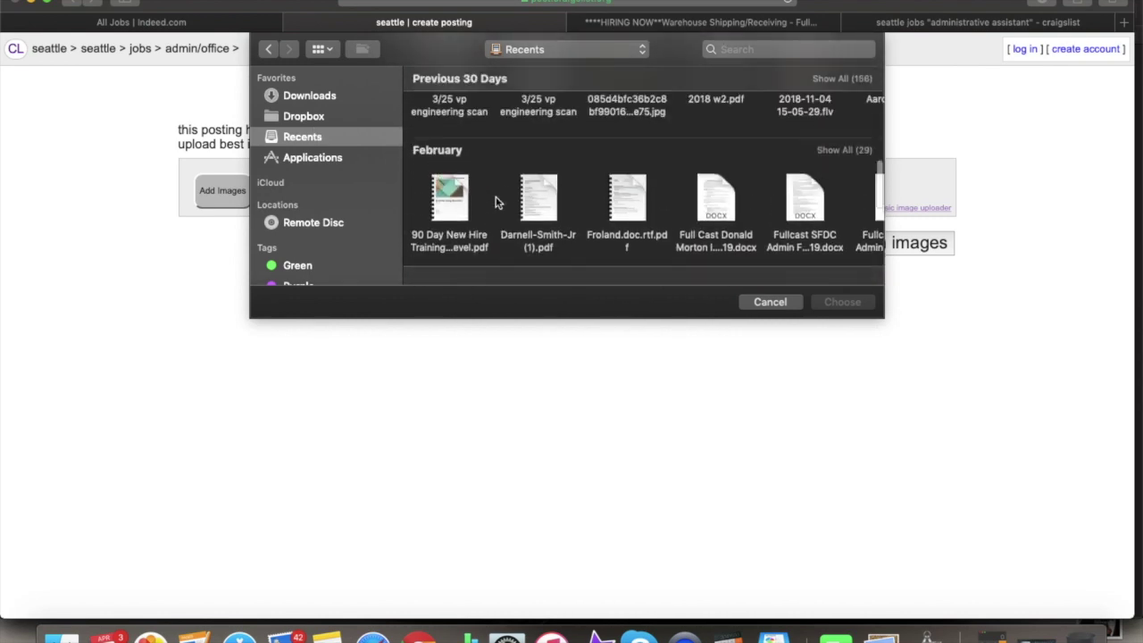
pyautogui.click(308, 98)
pyautogui.scroll(-4, 510, 173)
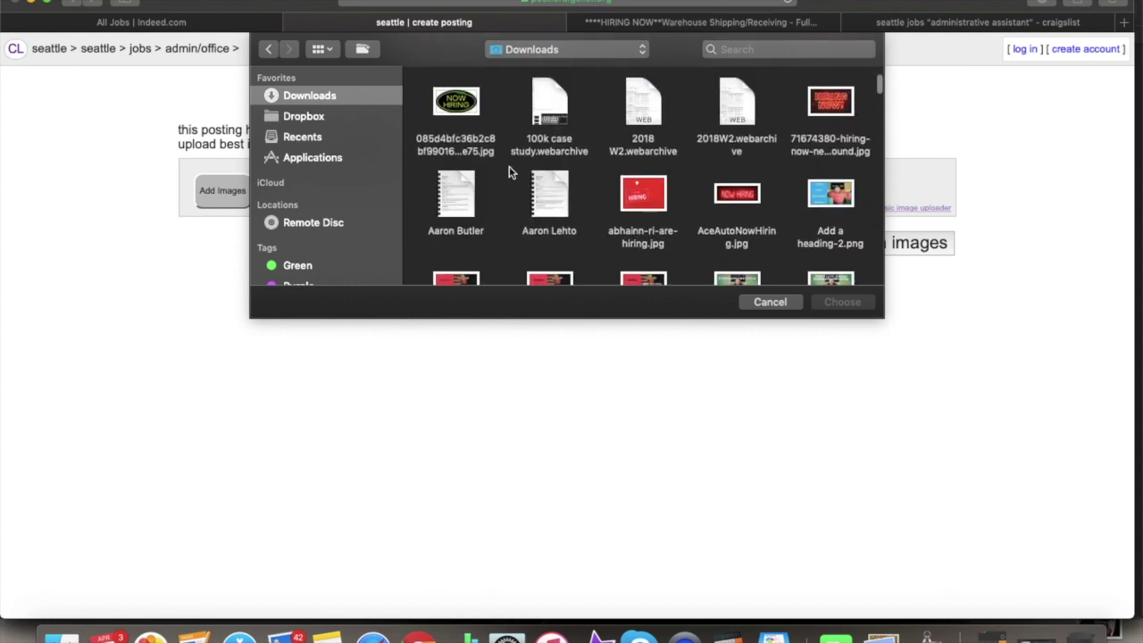
pyautogui.doubleClick(826, 104)
pyautogui.click(857, 248)
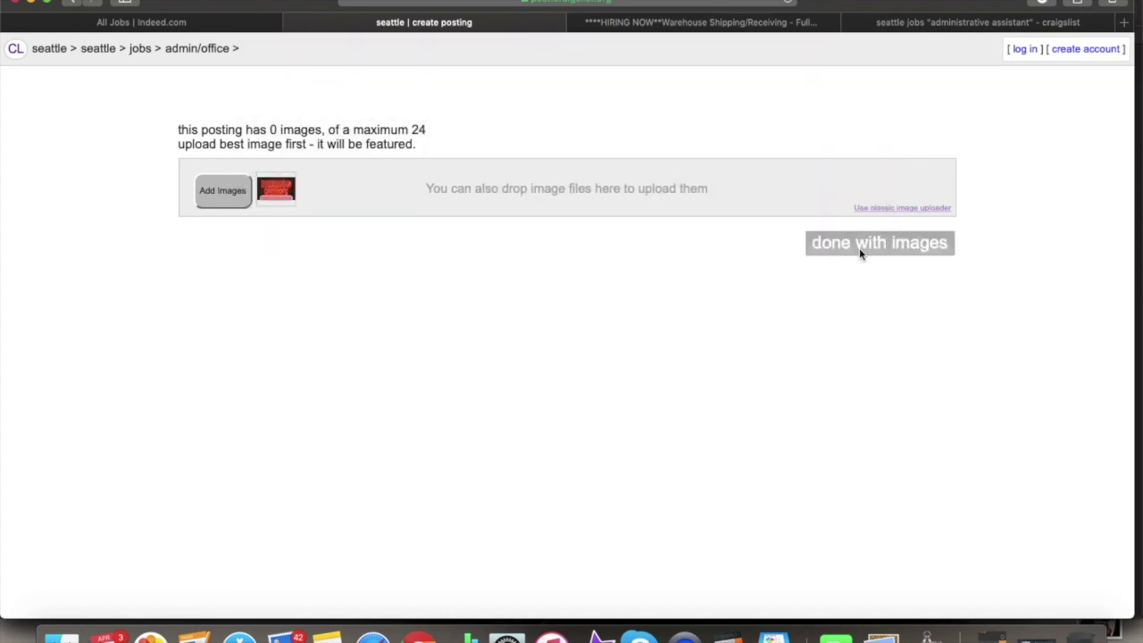
pyautogui.scroll(-5, 686, 354)
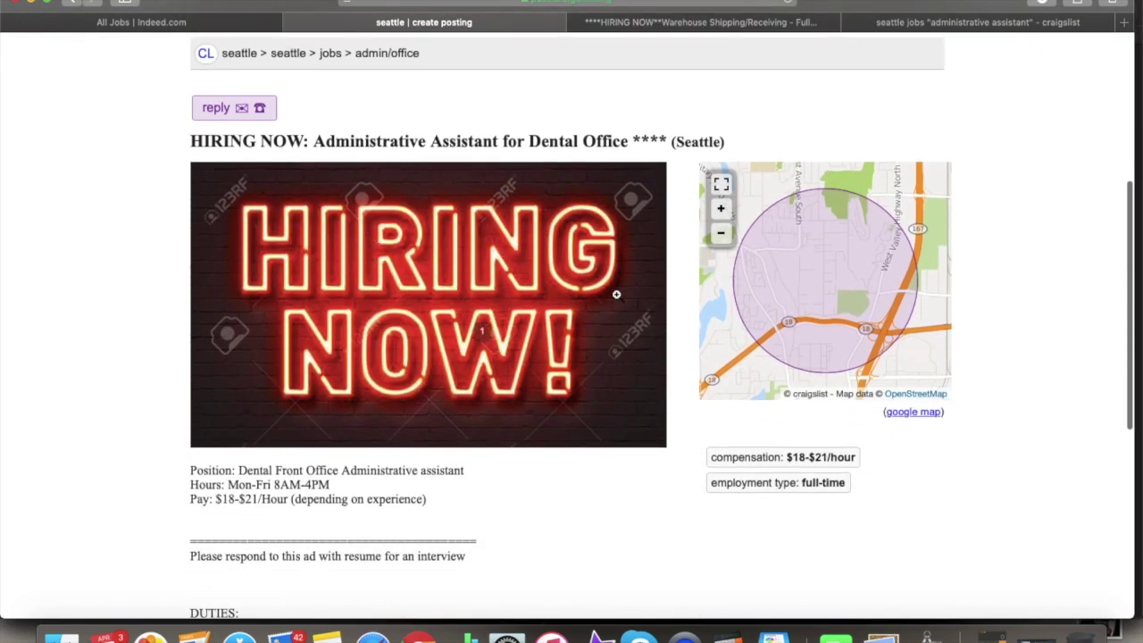
# - Look over the full unpublished dental office draft preview, then return to the 'administrative assistant' results
pyautogui.scroll(3, 607, 304)
pyautogui.scroll(-10, 715, 348)
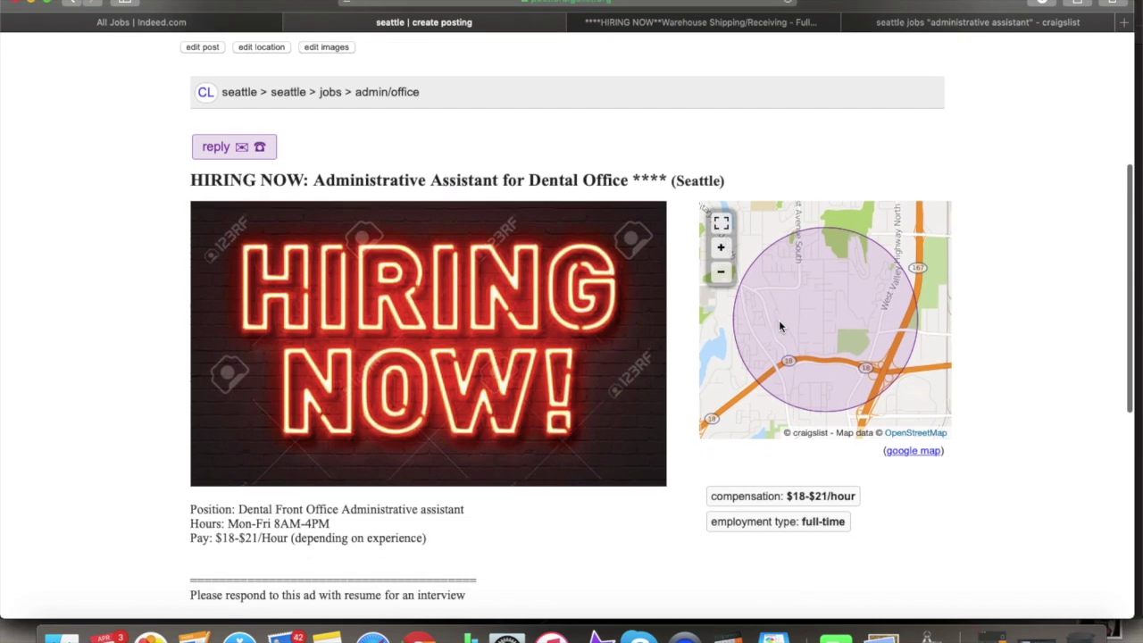
pyautogui.scroll(2, 661, 367)
pyautogui.scroll(6, 661, 367)
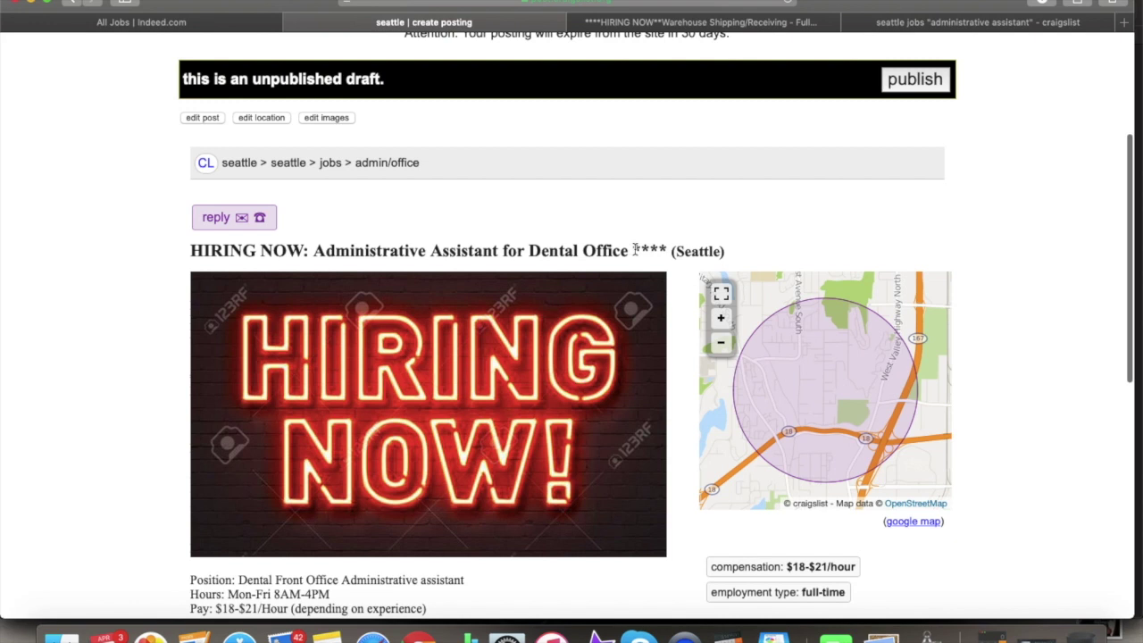
pyautogui.scroll(-3, 487, 296)
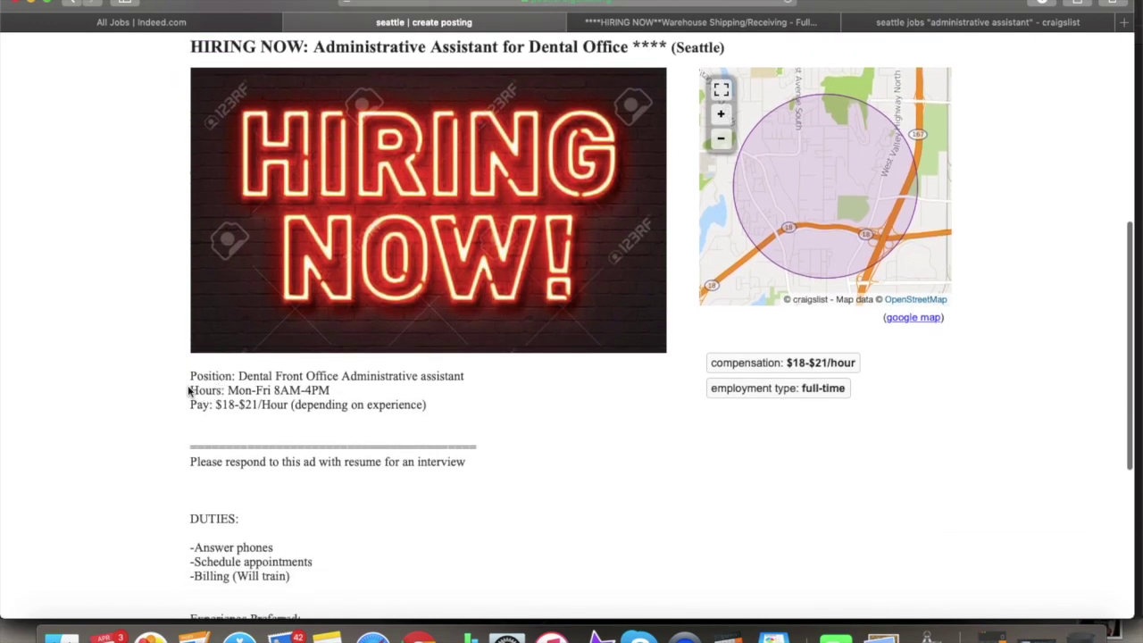
pyautogui.scroll(-1, 346, 424)
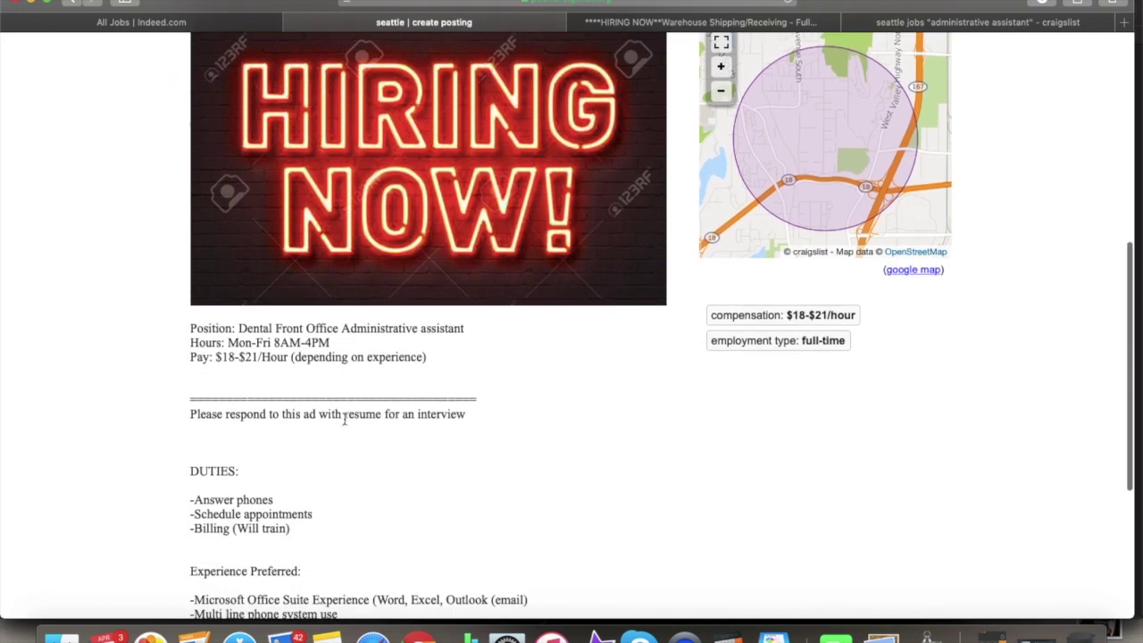
pyautogui.scroll(-1, 344, 419)
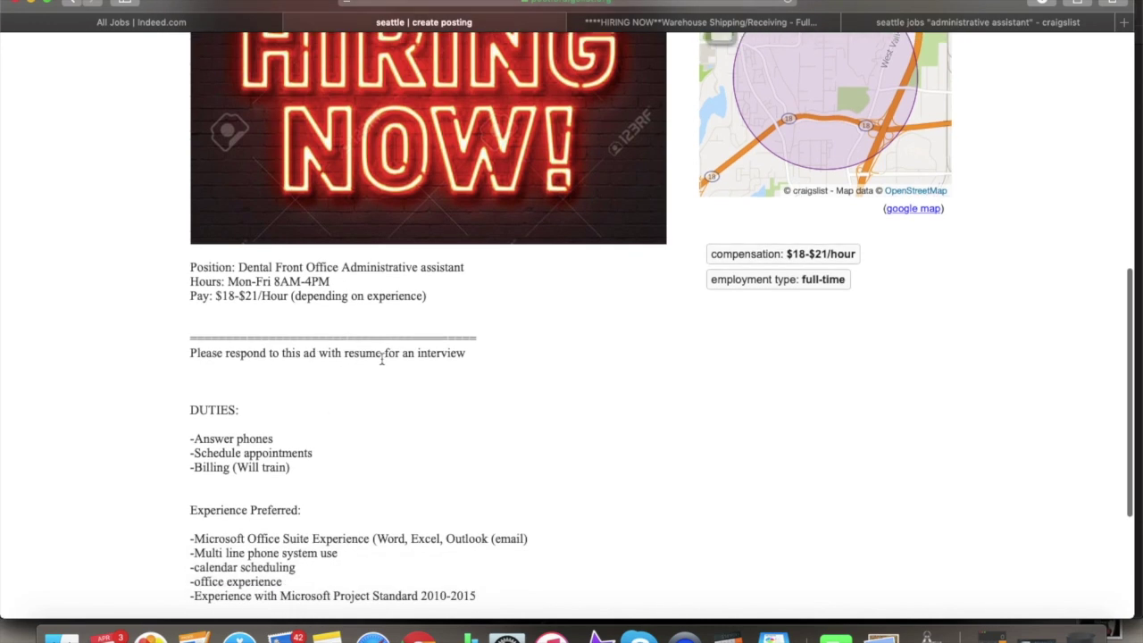
pyautogui.scroll(-1, 257, 407)
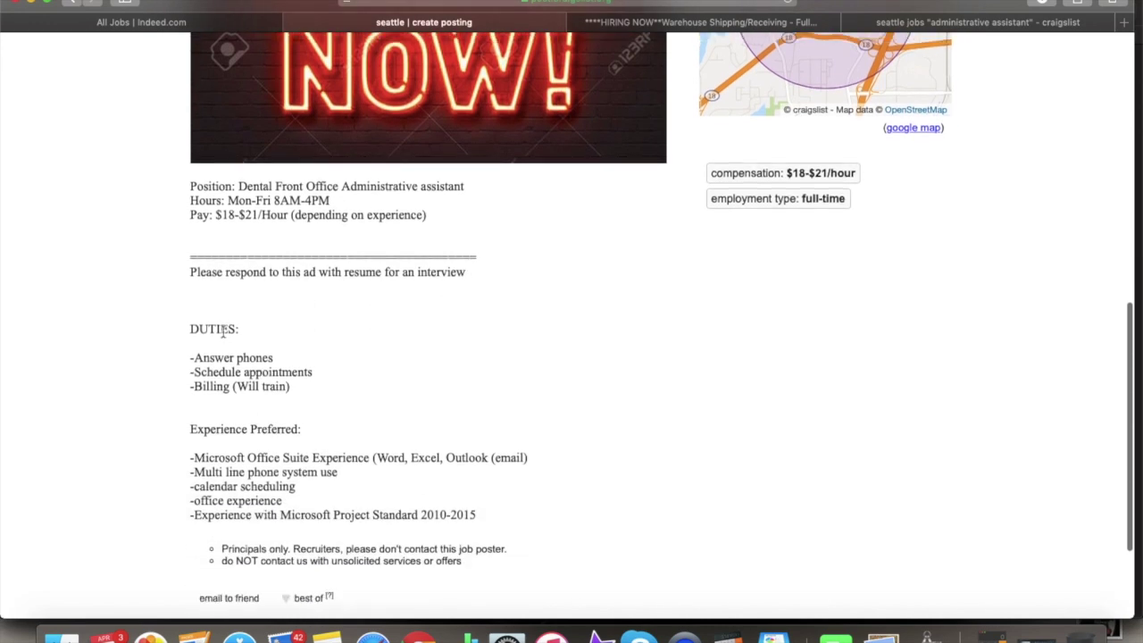
pyautogui.scroll(4, 250, 444)
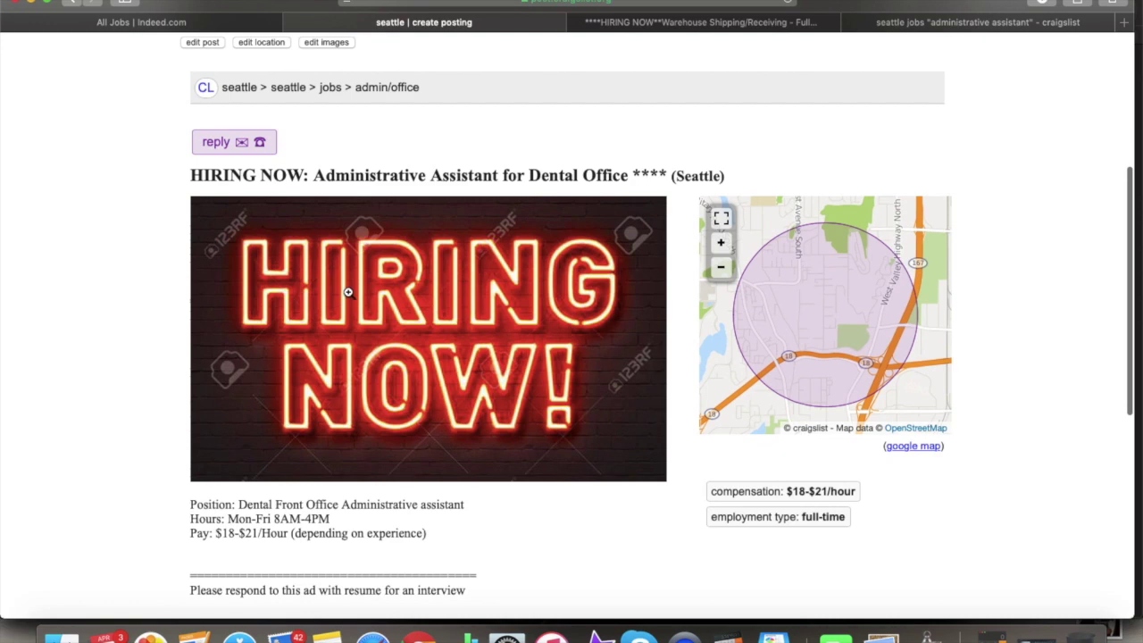
pyautogui.scroll(1, 456, 389)
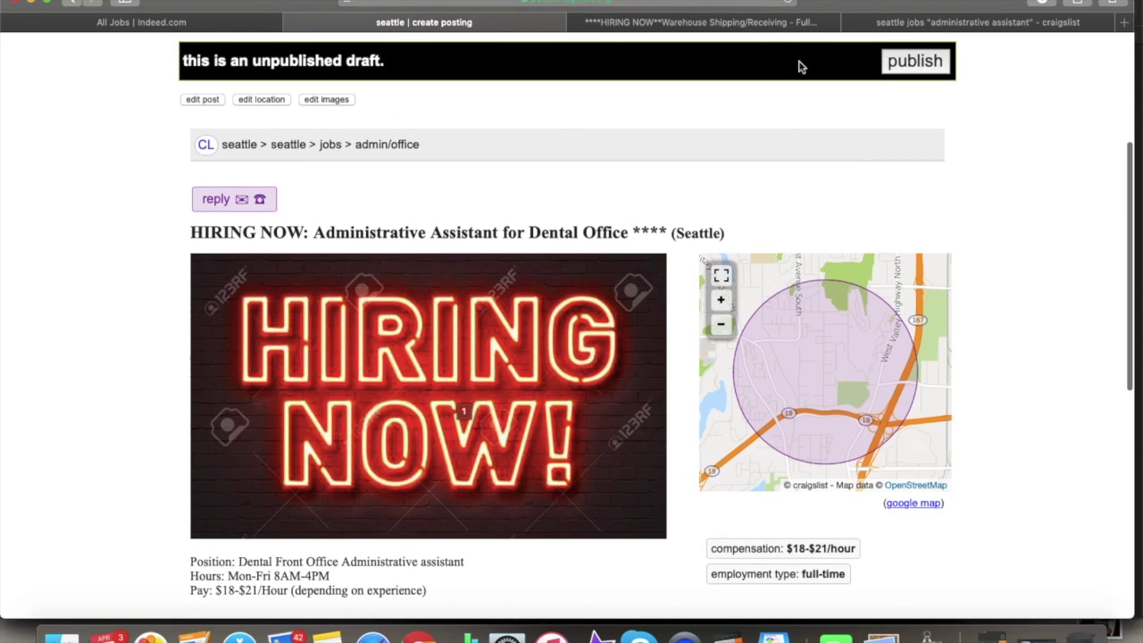
pyautogui.click(908, 8)
pyautogui.scroll(-10, 710, 370)
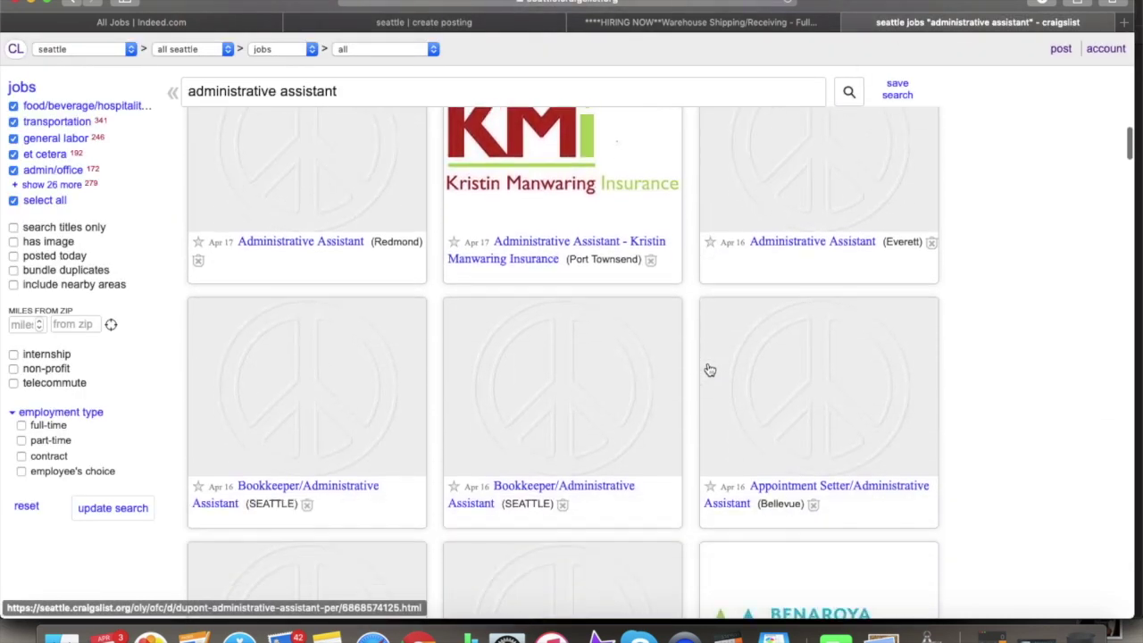
# - Open the warehouse posting and review its HIRING NOW Warehouse Shipping/Receiving title and Full Time 40 hours
pyautogui.scroll(-2, 710, 370)
pyautogui.scroll(15, 708, 369)
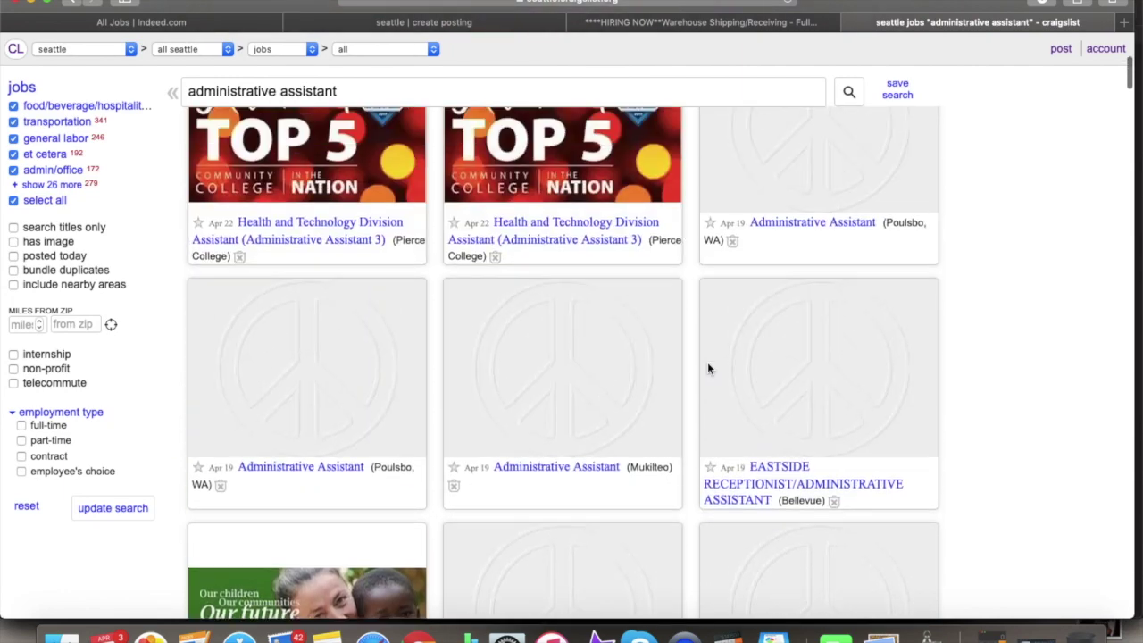
pyautogui.click(639, 25)
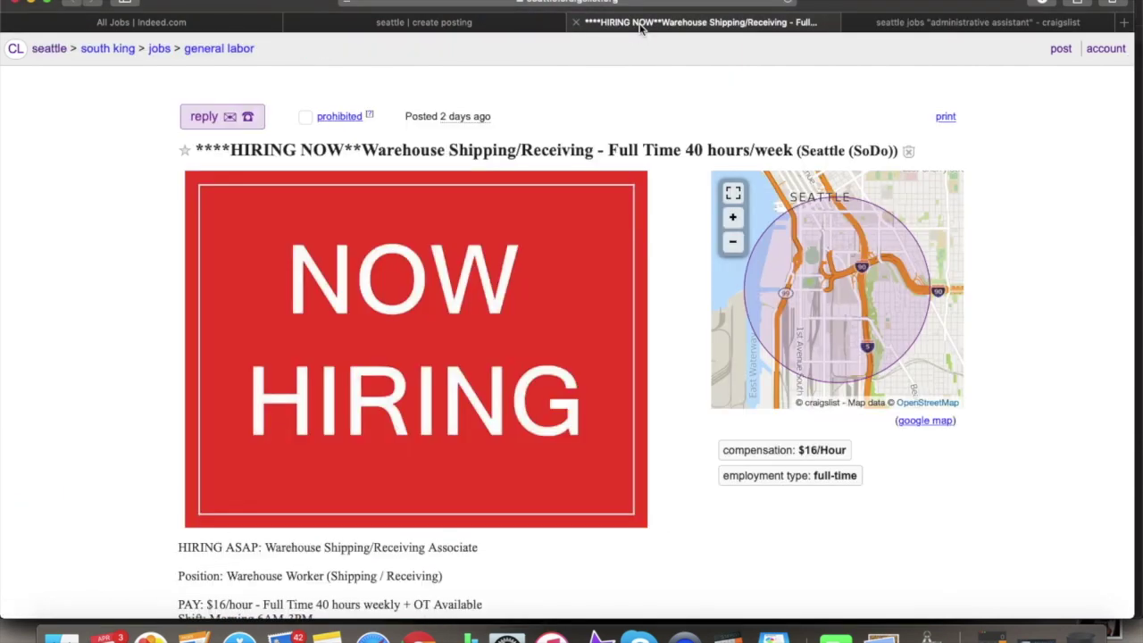
pyautogui.scroll(-3, 512, 174)
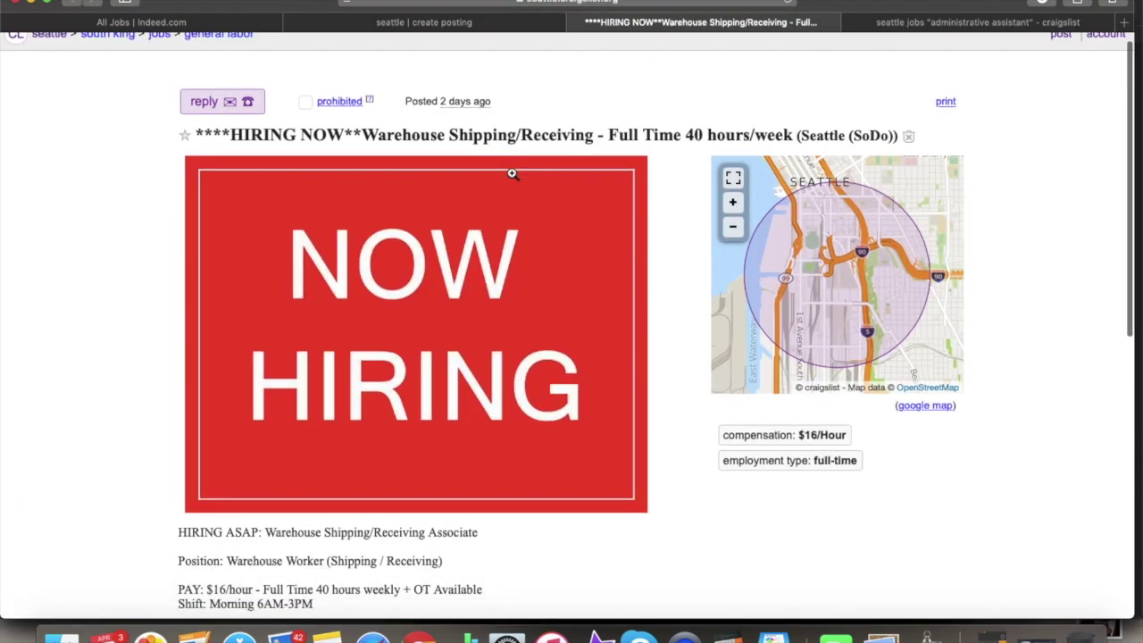
pyautogui.scroll(3, 512, 173)
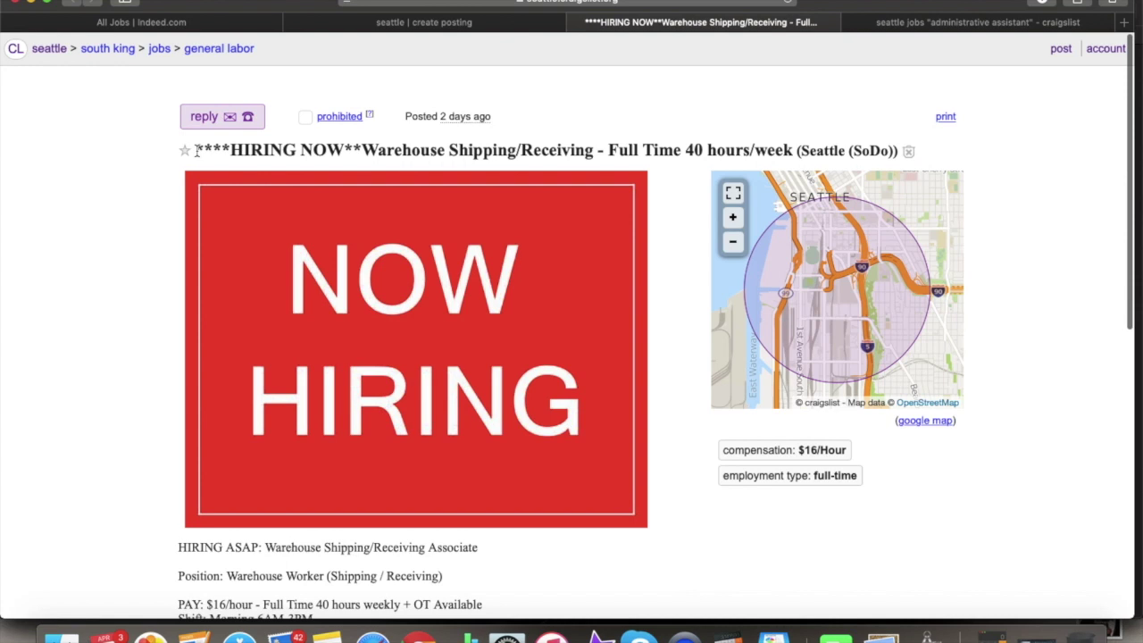
pyautogui.moveTo(195, 148); pyautogui.dragTo(358, 145)
pyautogui.click(358, 146)
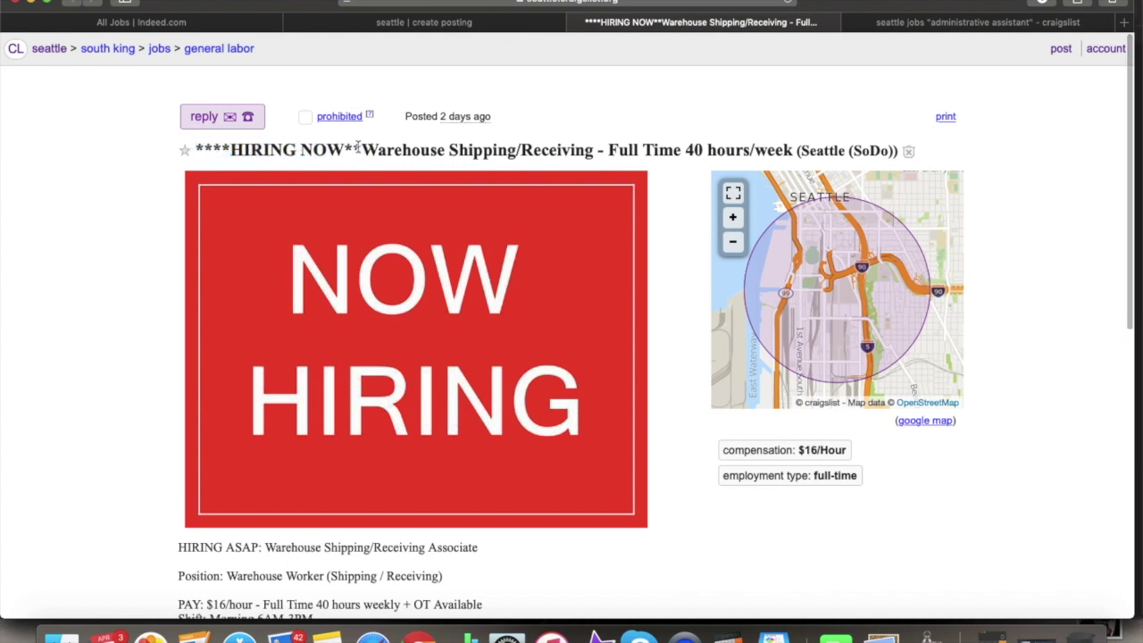
pyautogui.moveTo(365, 149); pyautogui.dragTo(717, 148)
pyautogui.click(608, 150)
pyautogui.click(829, 151)
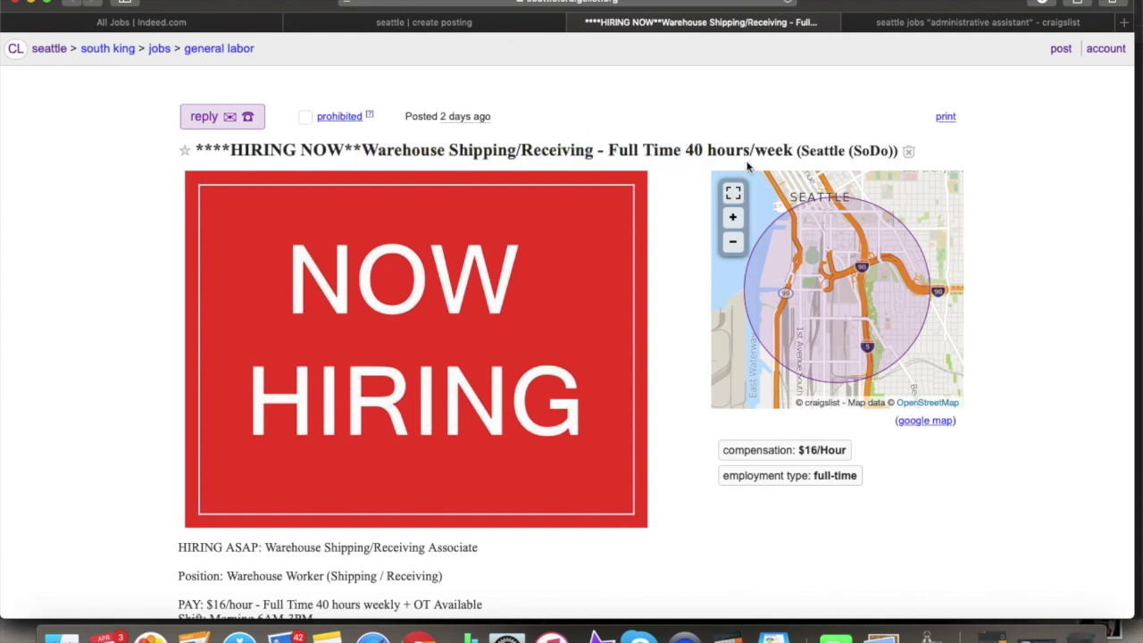
# - Zoom the posting's map out one level to show Lake Washington and Mercer Island
pyautogui.scroll(-5, 749, 166)
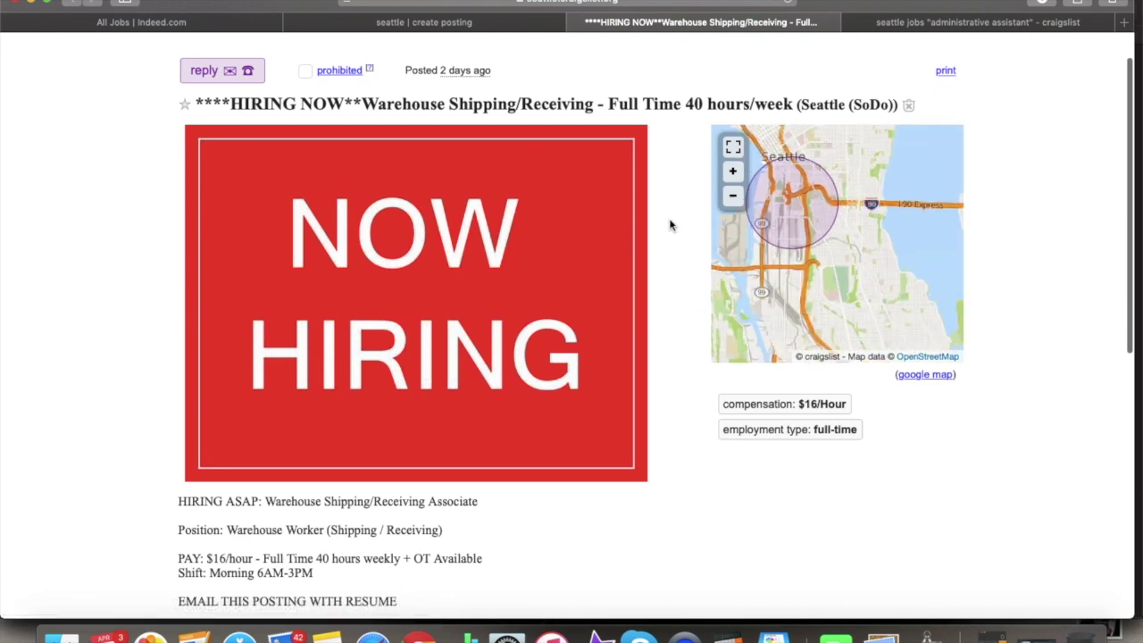
pyautogui.click(733, 195)
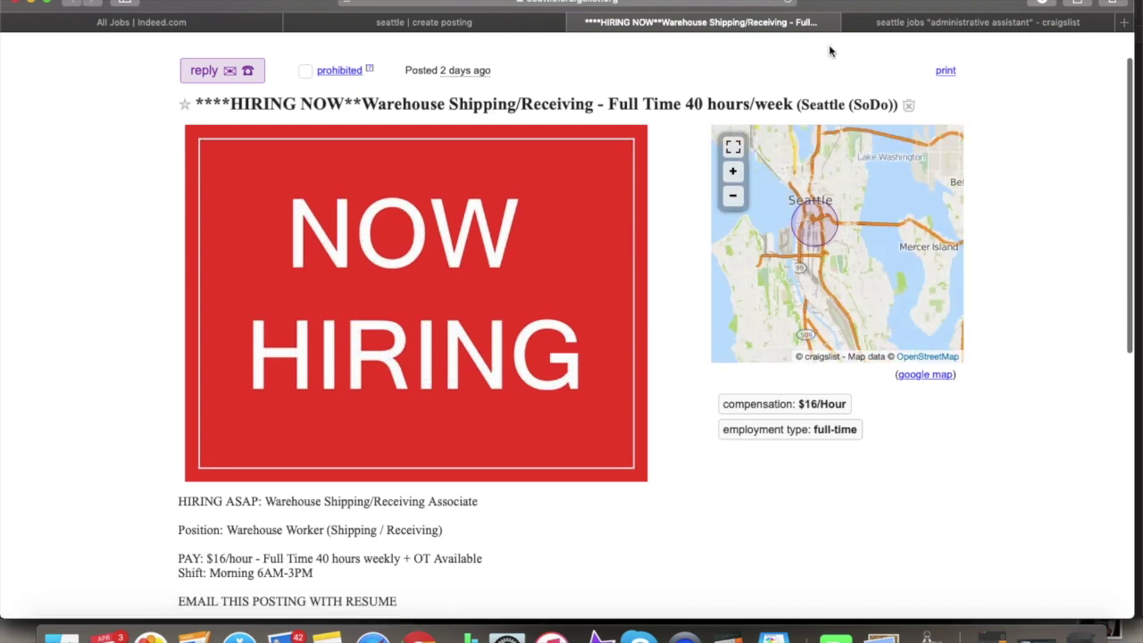
pyautogui.scroll(-5, 701, 295)
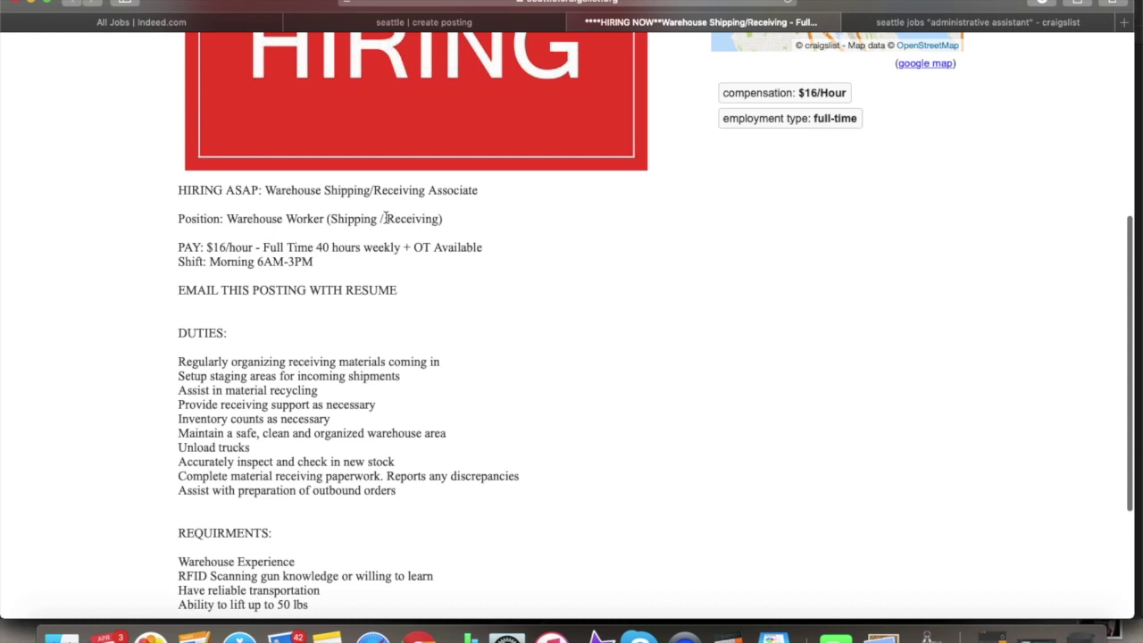
# - Review the HIRING ASAP, PAY, Shift: Morning 6AM-3PM and EMAIL THIS POSTING WITH RESUME lines
pyautogui.moveTo(175, 188); pyautogui.dragTo(470, 189)
pyautogui.click(482, 189)
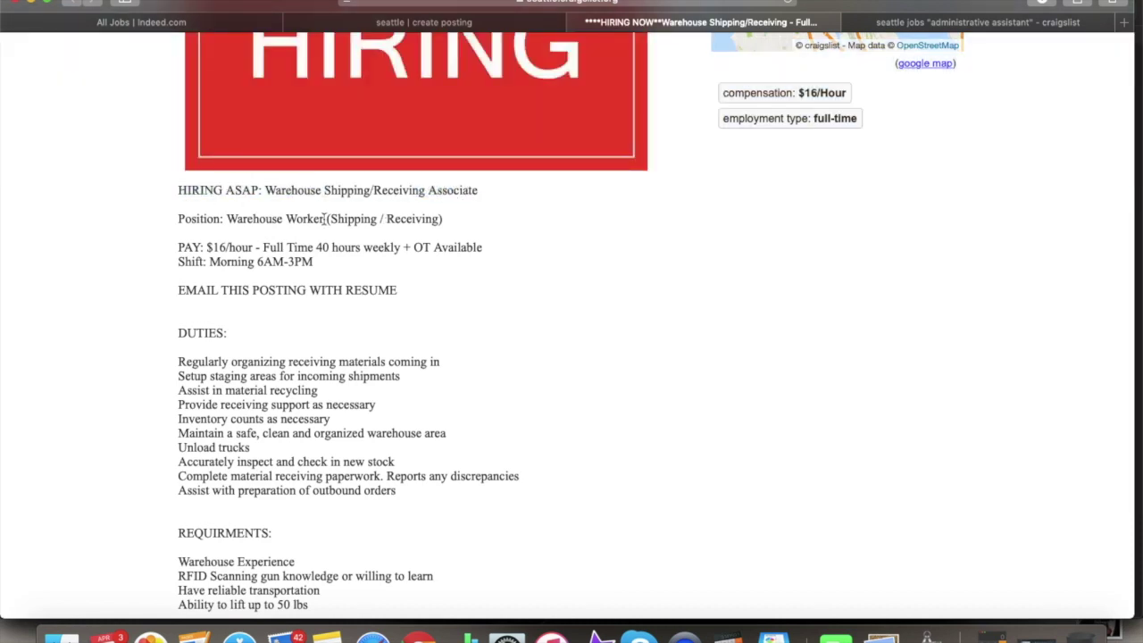
pyautogui.moveTo(177, 247); pyautogui.dragTo(432, 244)
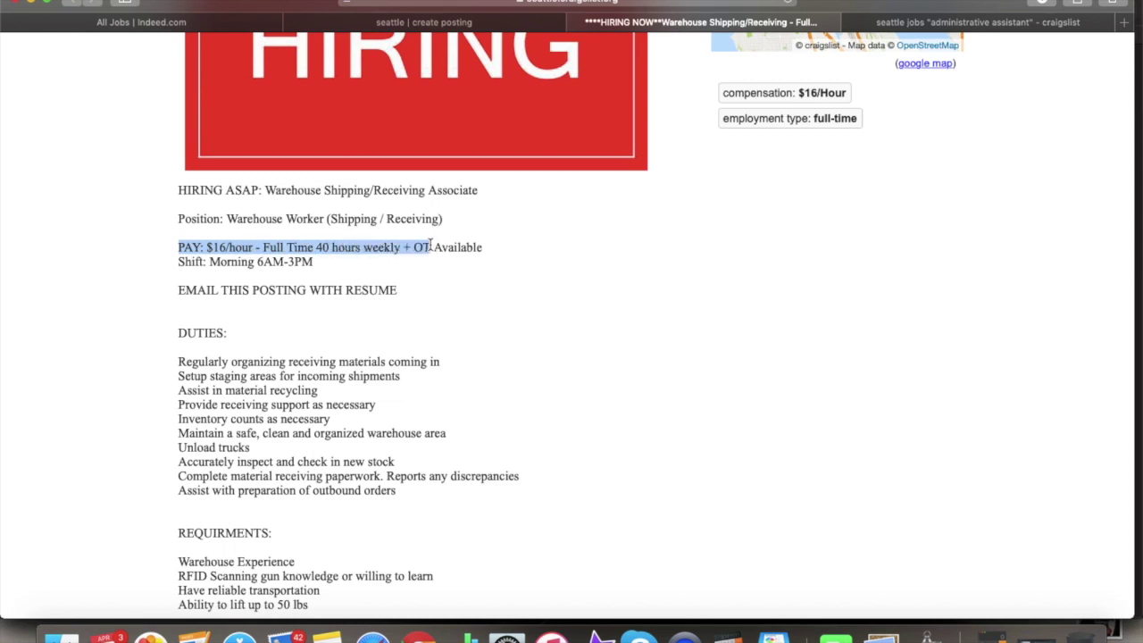
pyautogui.moveTo(178, 260); pyautogui.dragTo(330, 260)
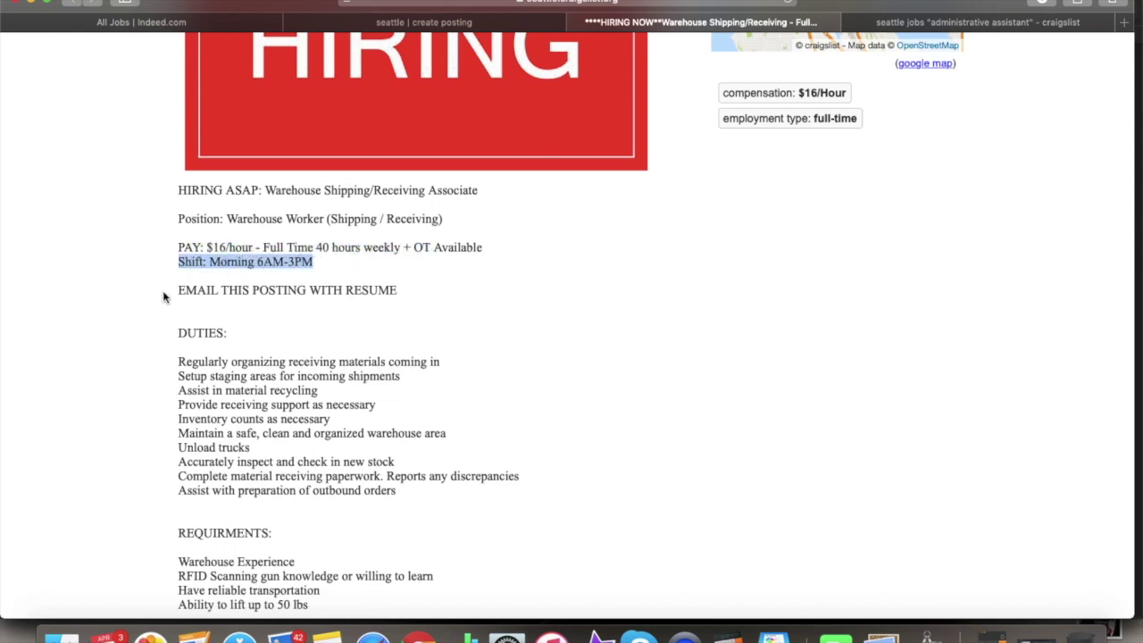
pyautogui.click(162, 293)
pyautogui.moveTo(163, 293); pyautogui.dragTo(407, 286)
pyautogui.click(414, 319)
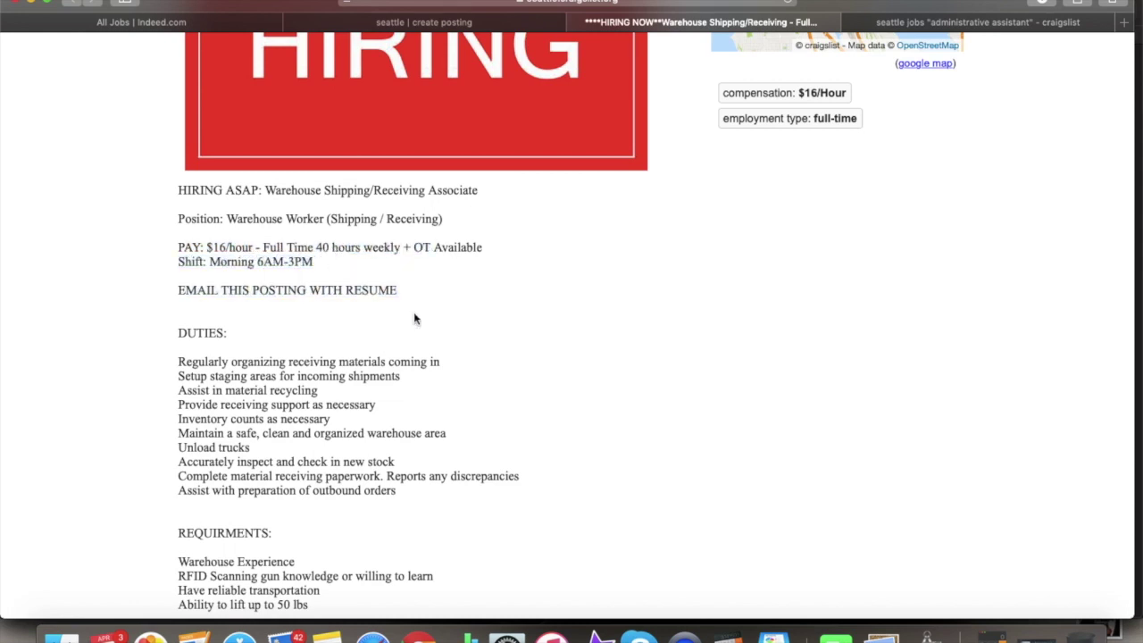
# - Review the DUTIES and REQUIRMENTS blocks, then return to the unpublished dental office draft
pyautogui.scroll(-2, 243, 379)
pyautogui.moveTo(414, 434); pyautogui.dragTo(143, 270)
pyautogui.click(258, 429)
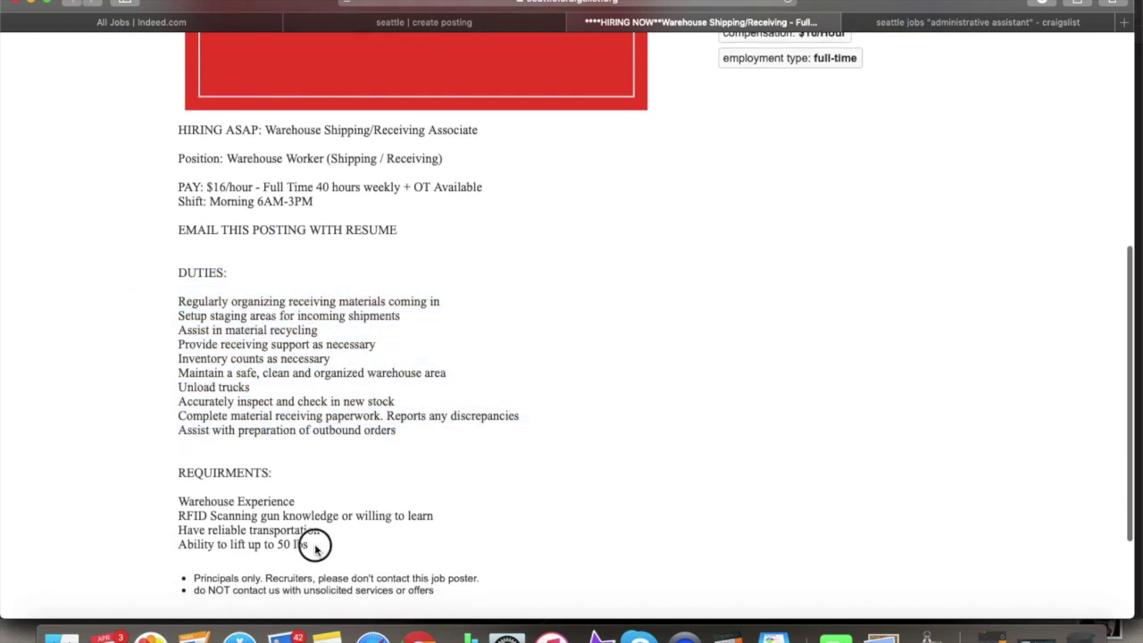
pyautogui.moveTo(313, 544); pyautogui.dragTo(170, 469)
pyautogui.click(218, 468)
pyautogui.scroll(5, 218, 468)
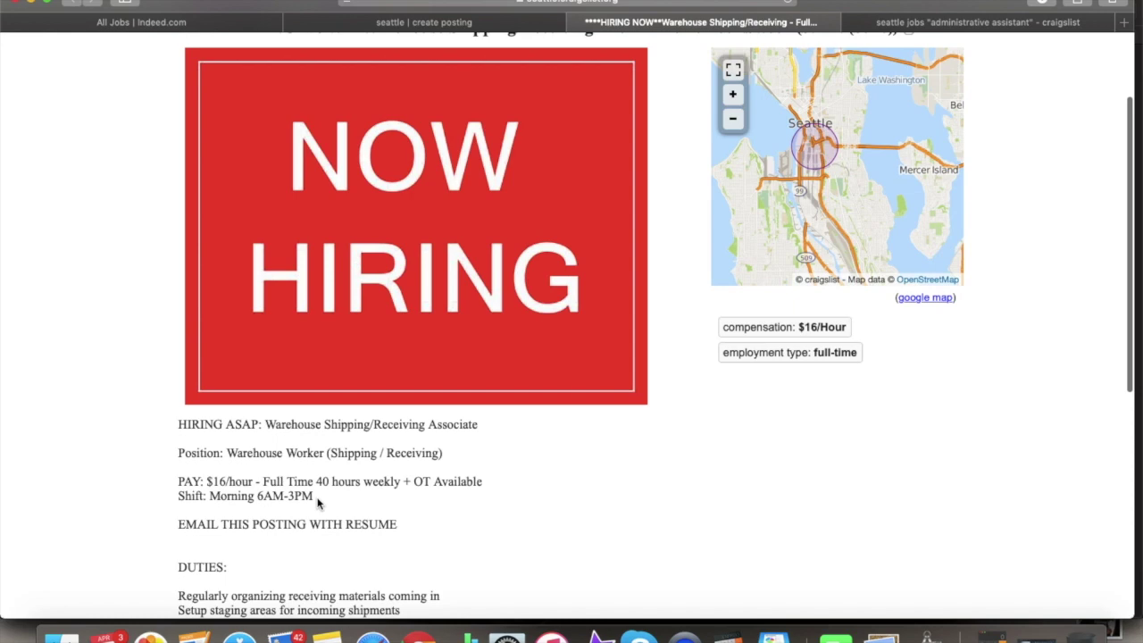
pyautogui.scroll(2, 398, 518)
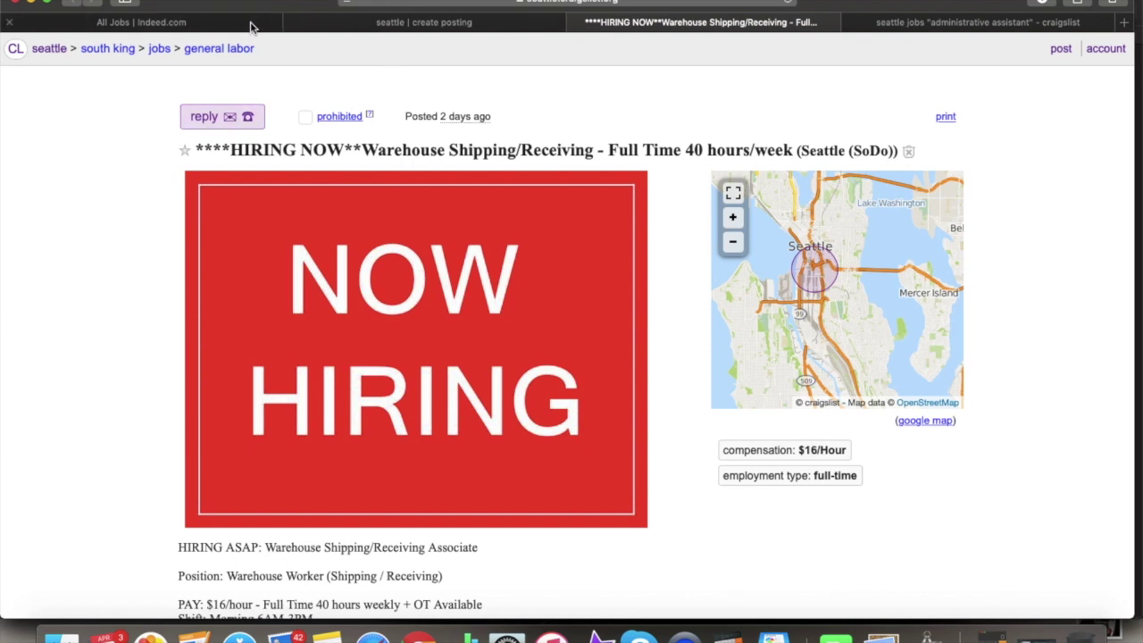
pyautogui.scroll(-1, 357, 216)
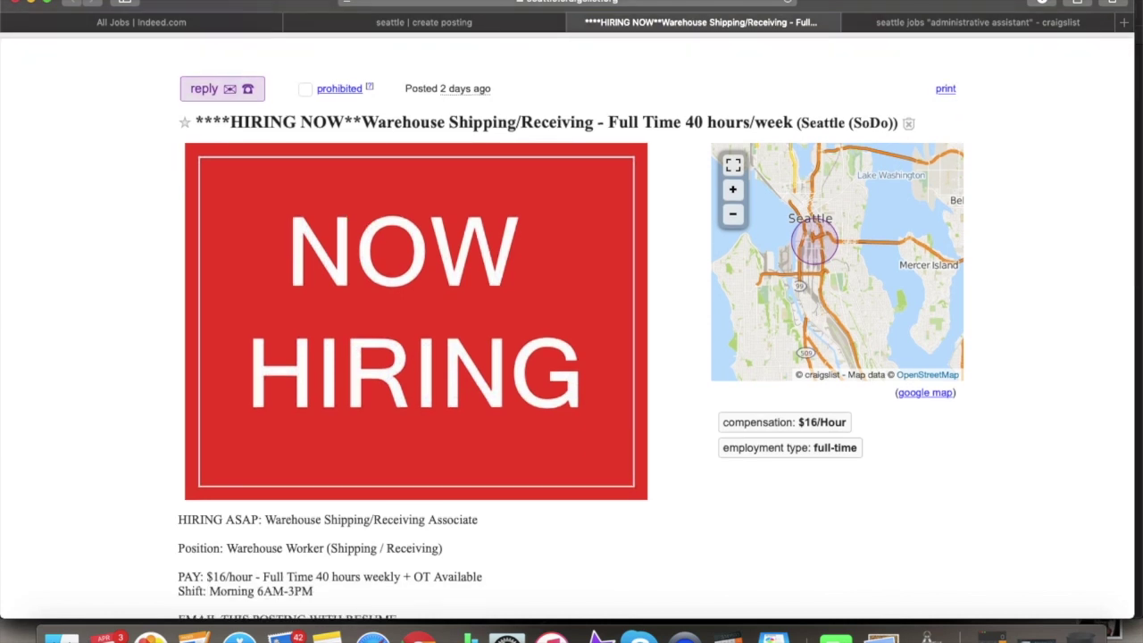
pyautogui.click(518, 22)
# - Review the unpublished draft showing the $45.00 USD charge for seattle-tacoma admin/office
pyautogui.scroll(3, 593, 148)
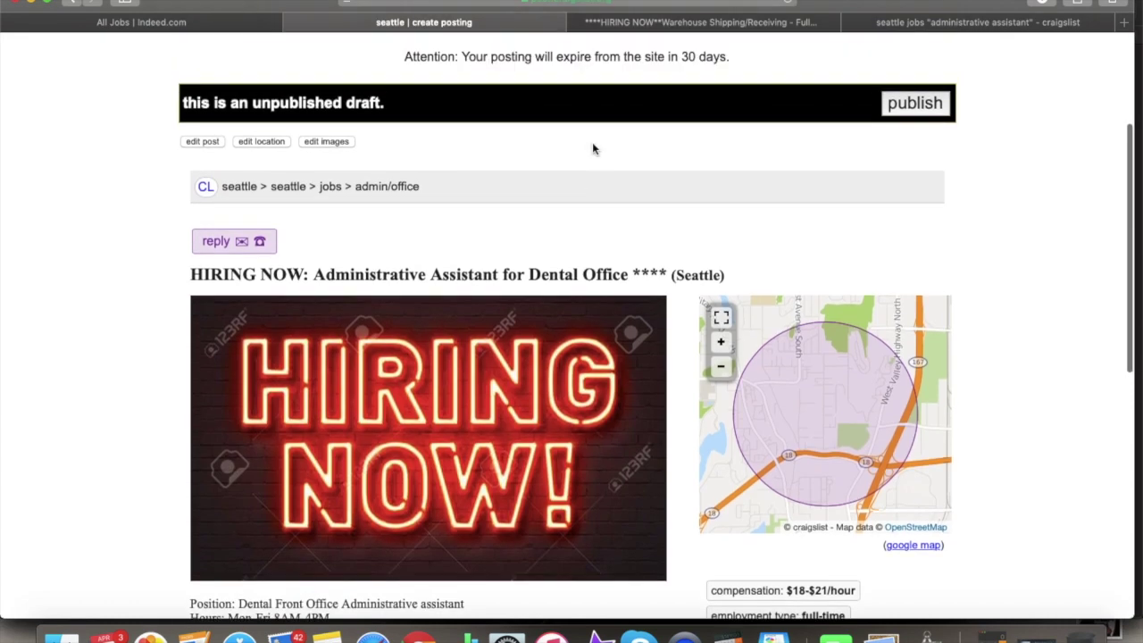
pyautogui.scroll(5, 723, 223)
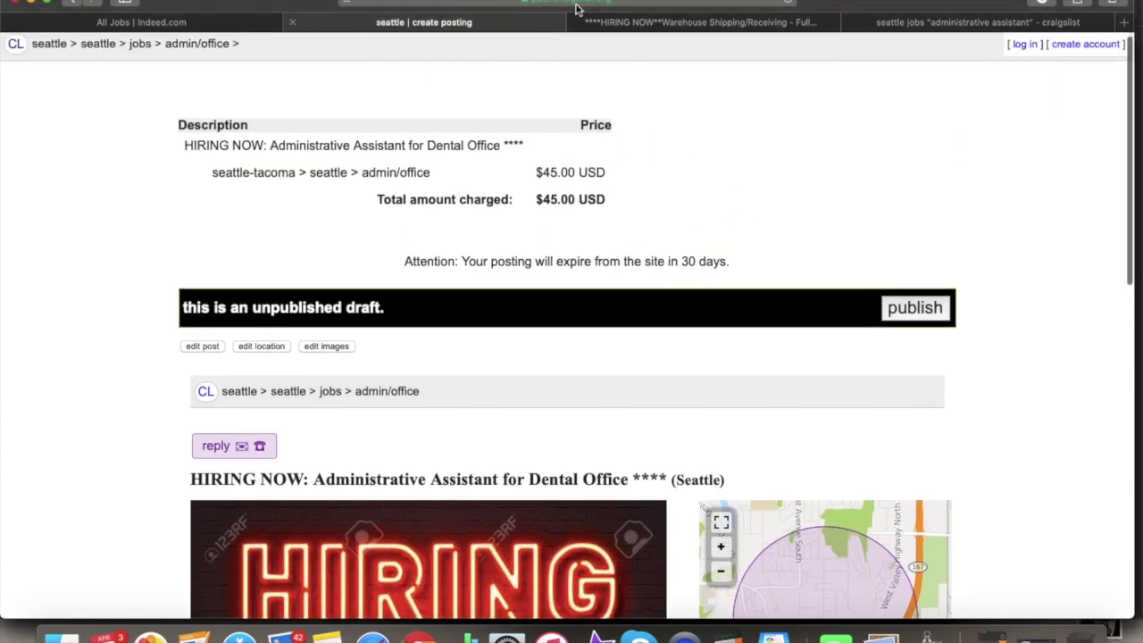
pyautogui.scroll(-5, 755, 164)
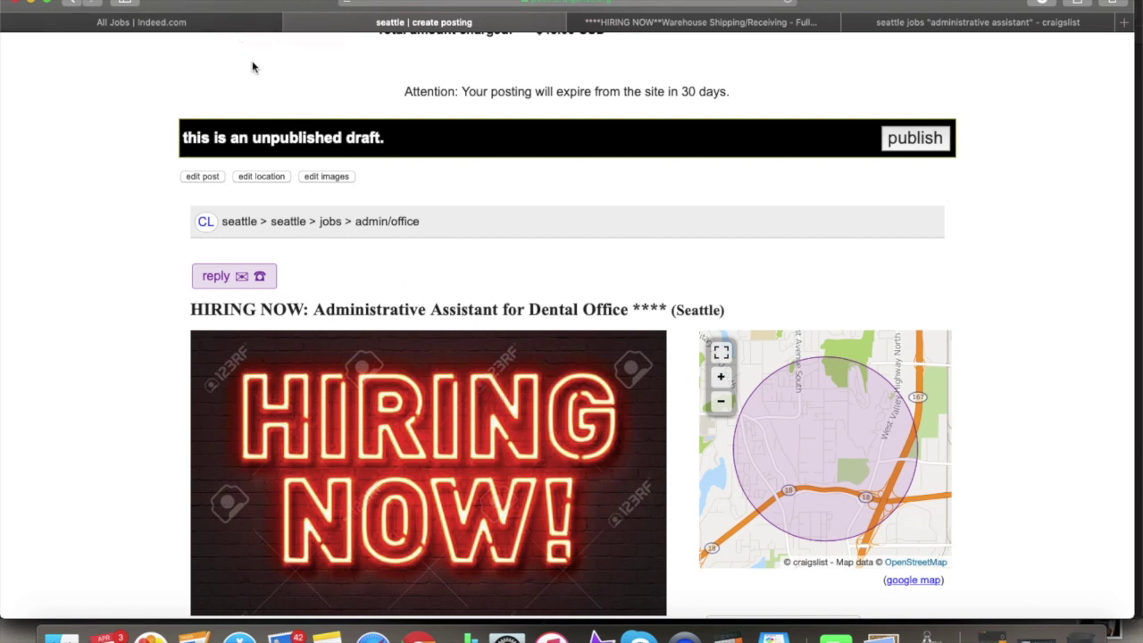
# - Bring up the Indeed list of posted jobs
pyautogui.click(239, 27)
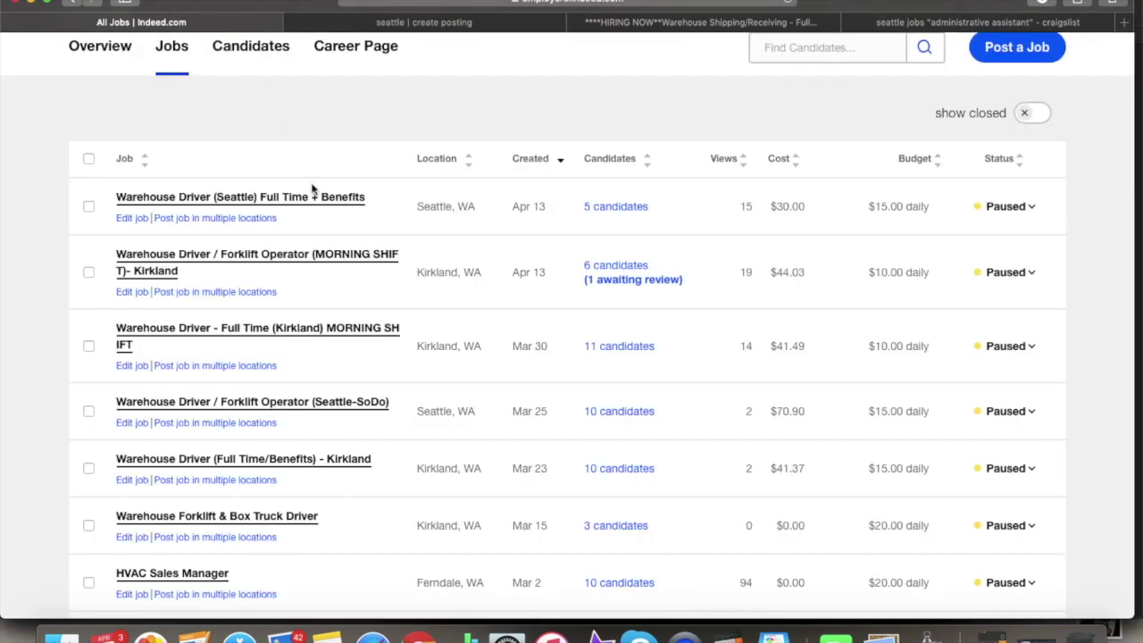
pyautogui.scroll(-5, 313, 189)
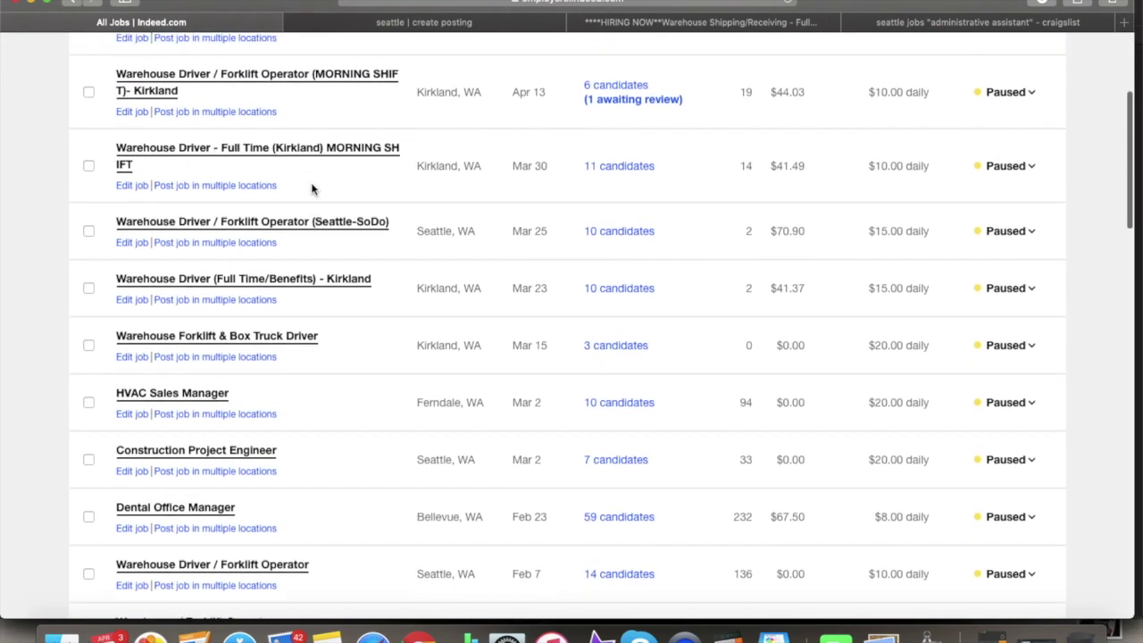
pyautogui.scroll(6, 313, 189)
pyautogui.scroll(-1, 314, 188)
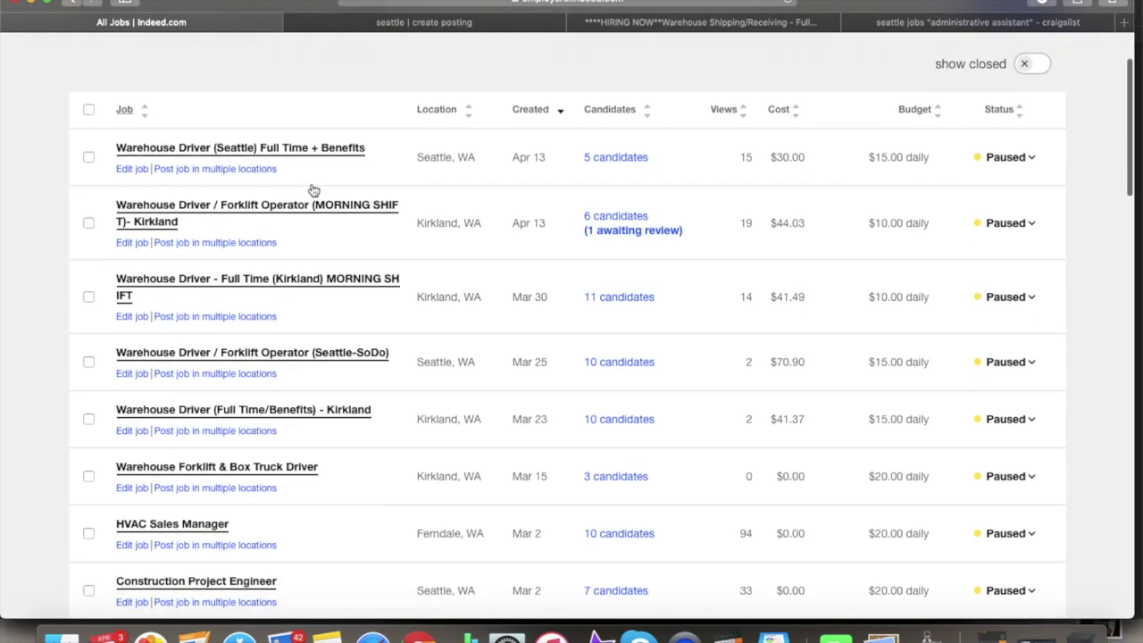
# - Open the Warehouse Driver (Seattle) Full Time + Benefits job and look over its stats and description
pyautogui.click(317, 148)
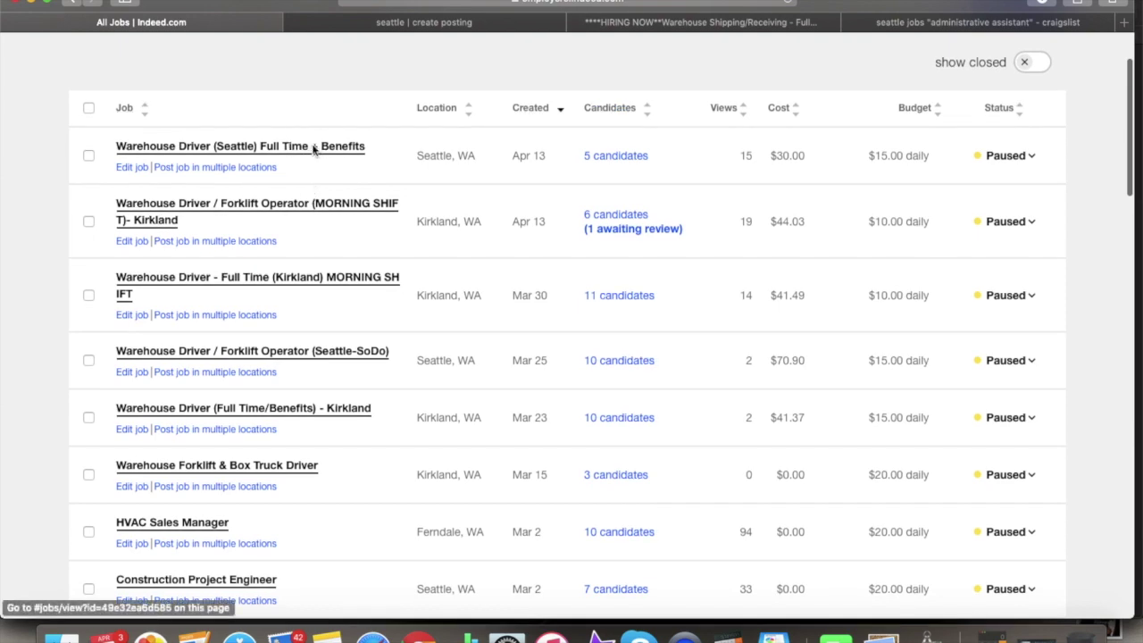
pyautogui.scroll(-10, 400, 272)
pyautogui.scroll(-3, 400, 272)
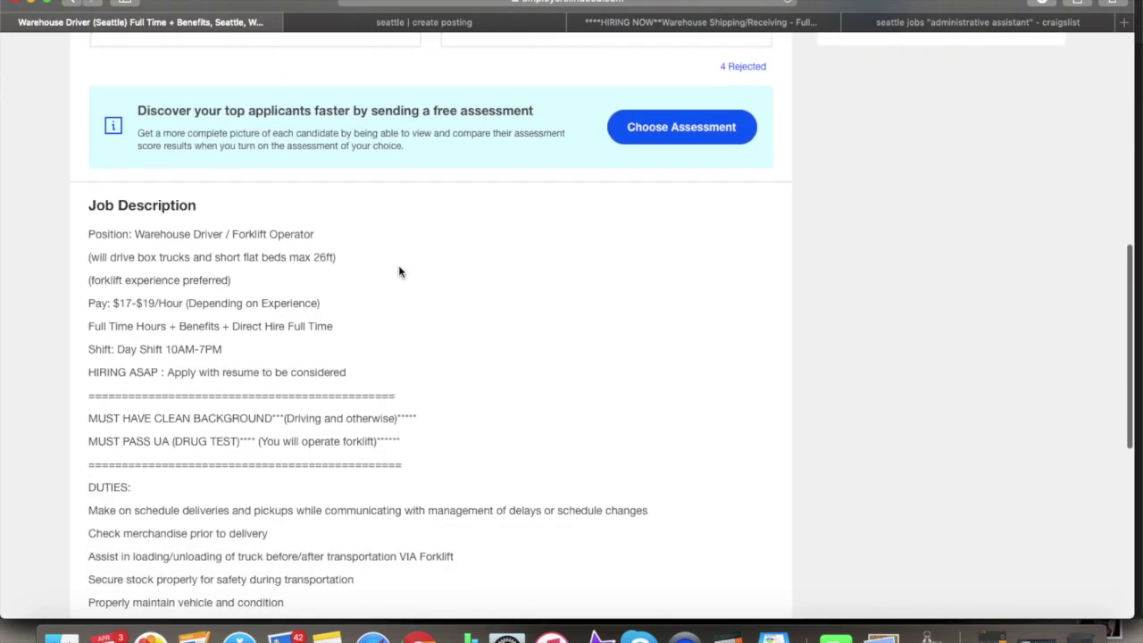
pyautogui.scroll(6, 401, 271)
pyautogui.scroll(3, 400, 272)
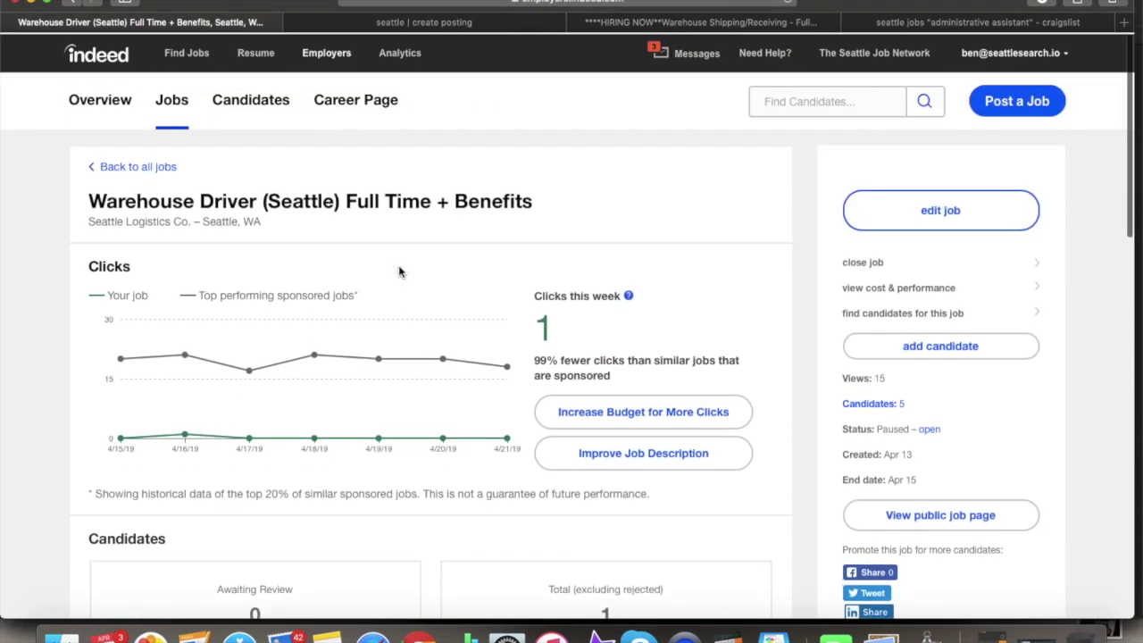
pyautogui.scroll(-8, 400, 272)
pyautogui.scroll(-1, 400, 272)
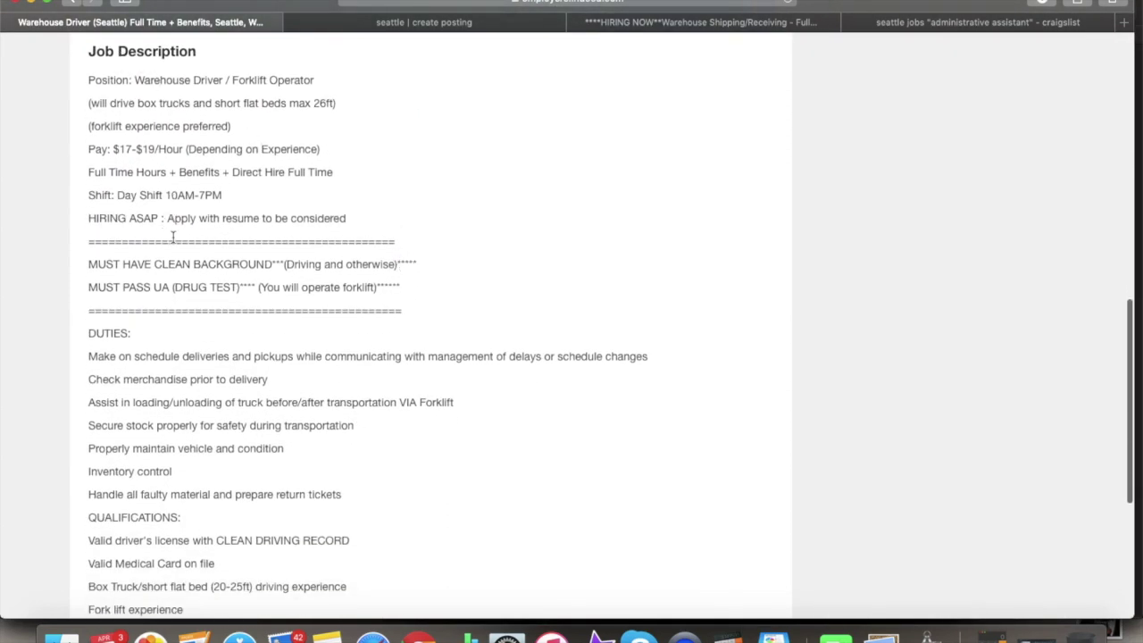
pyautogui.scroll(6, 316, 243)
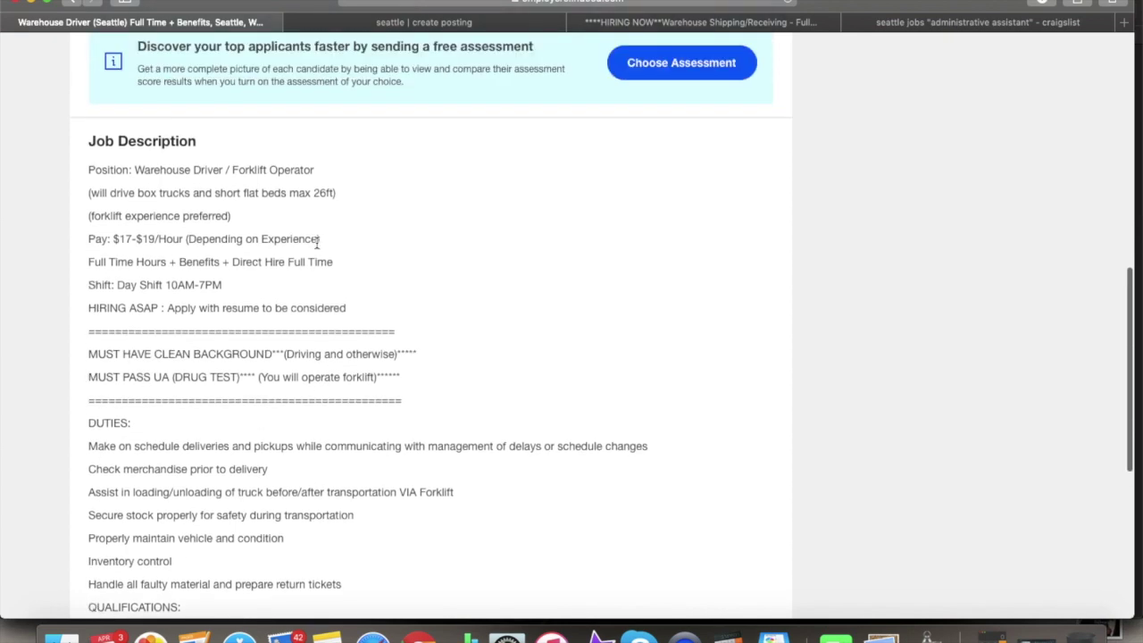
pyautogui.scroll(10, 316, 246)
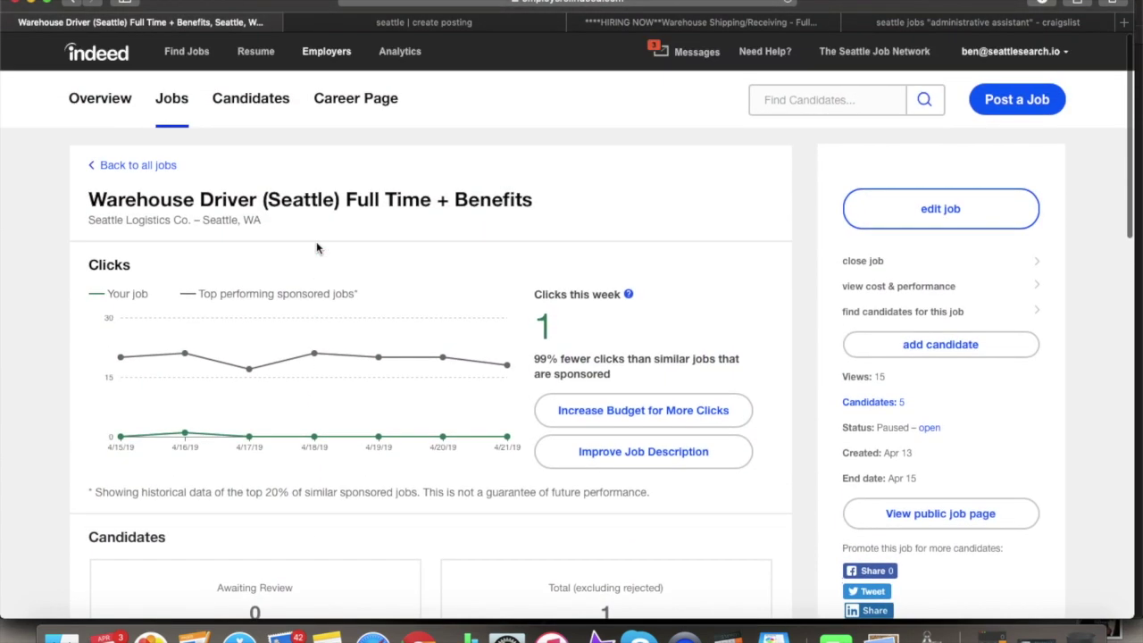
pyautogui.scroll(-1, 247, 170)
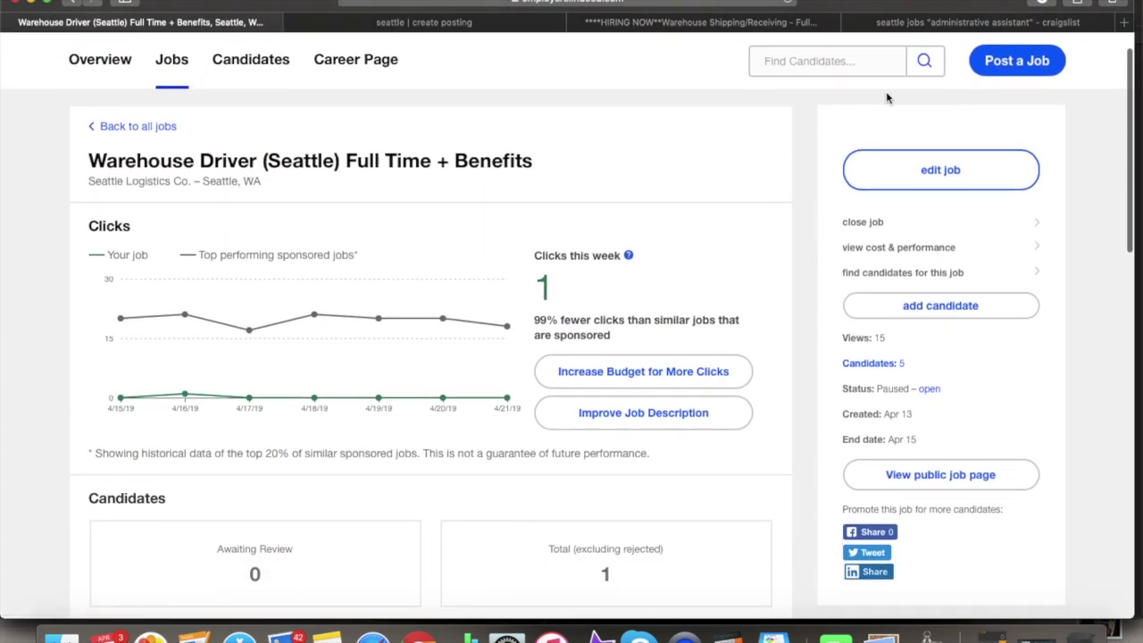
pyautogui.click(990, 68)
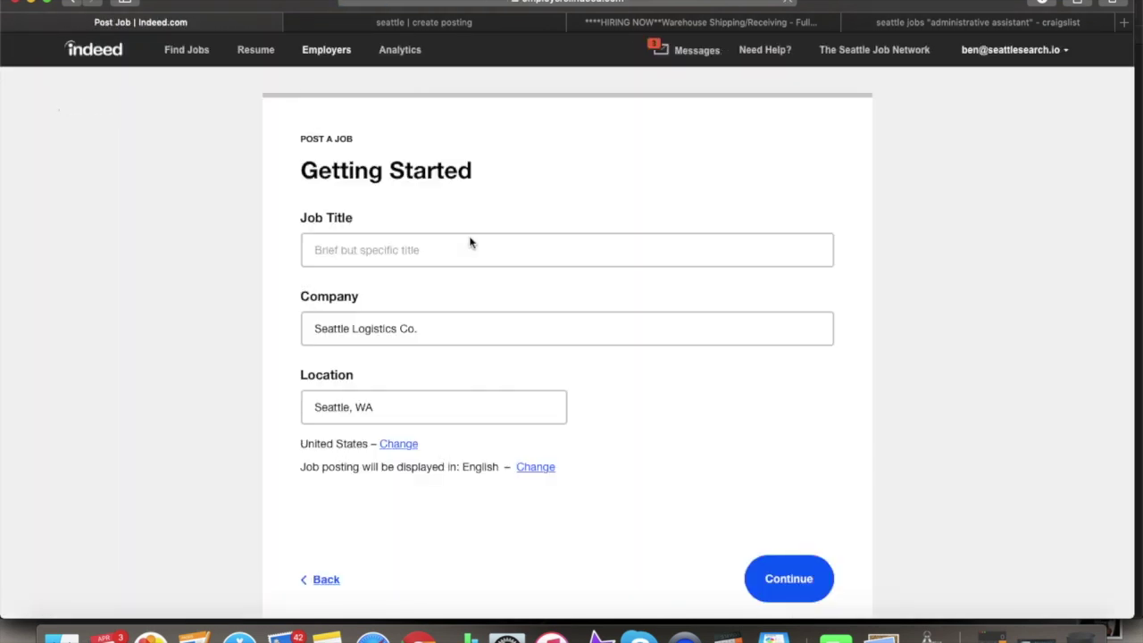
# - Title the new job post Warehouse Worker, keeping the existing company name and location
pyautogui.scroll(-2, 470, 242)
pyautogui.click(434, 198)
pyautogui.write('ware')
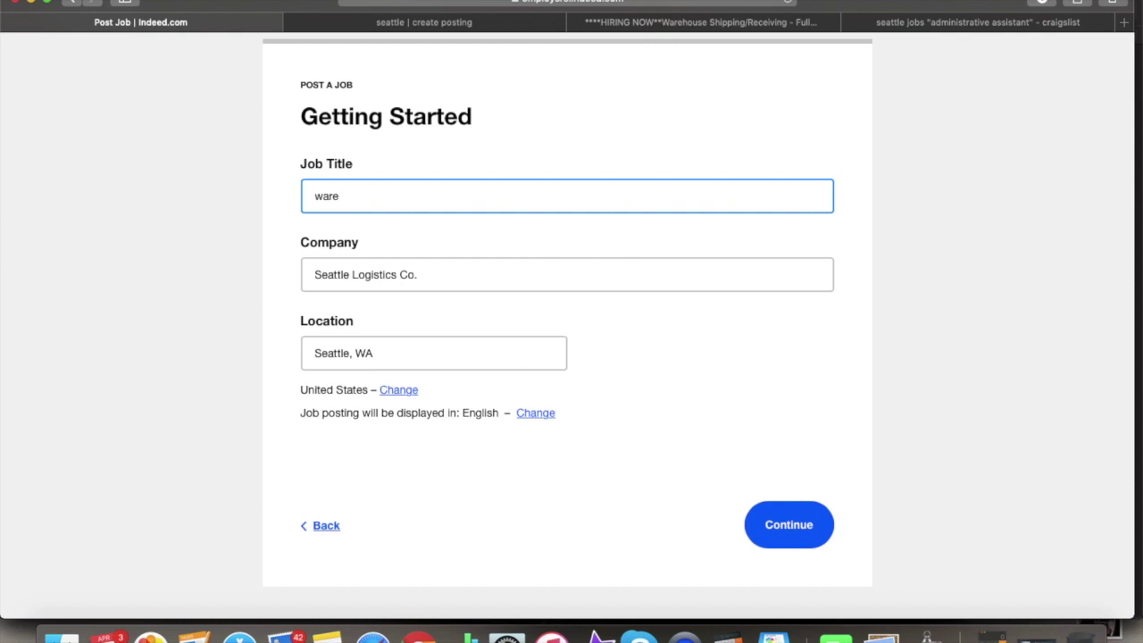
pyautogui.write('house')
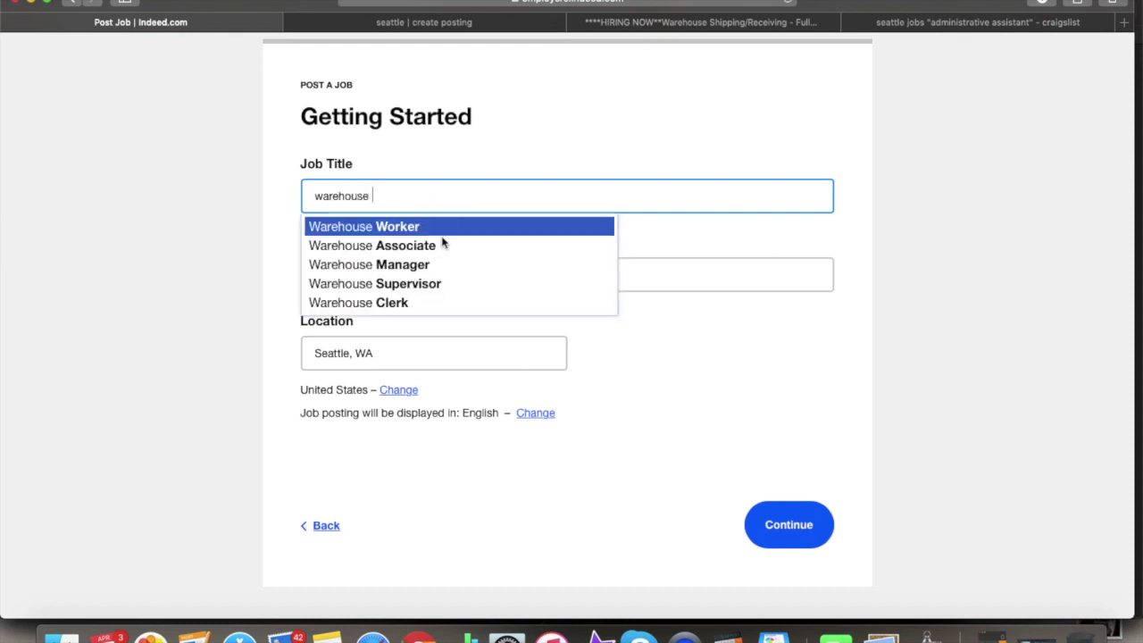
pyautogui.click(449, 231)
pyautogui.click(440, 274)
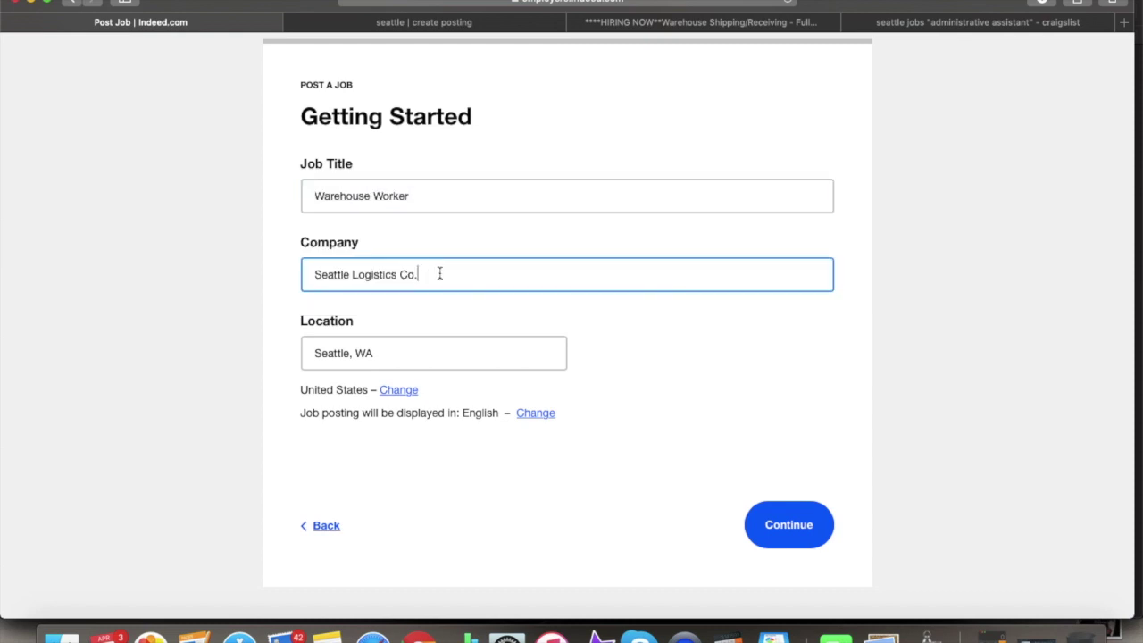
pyautogui.click(395, 351)
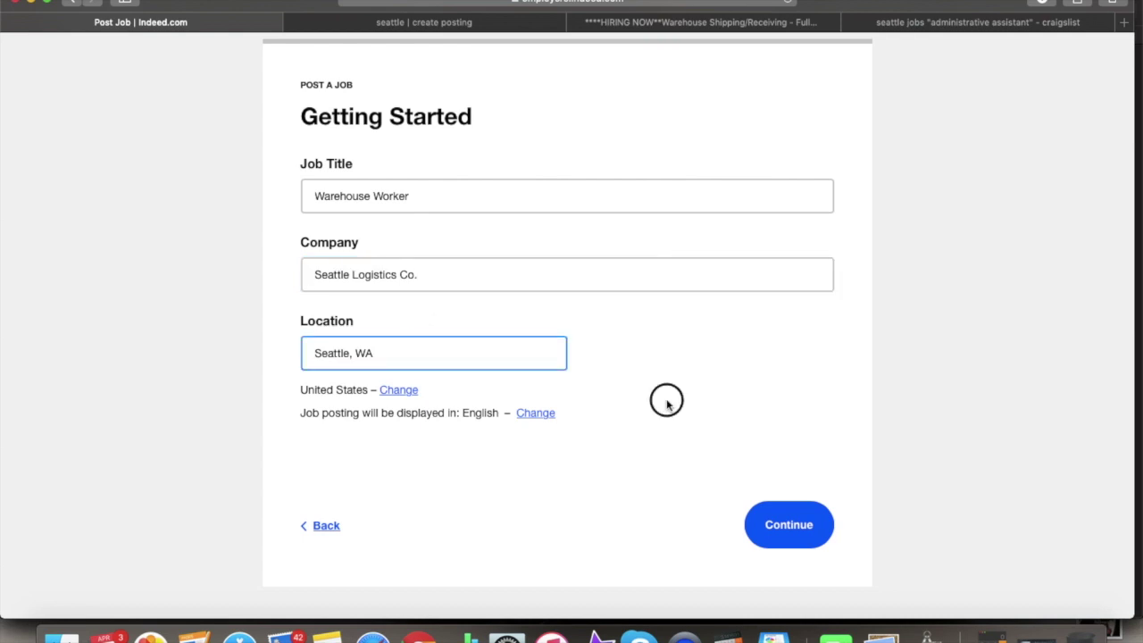
pyautogui.click(792, 541)
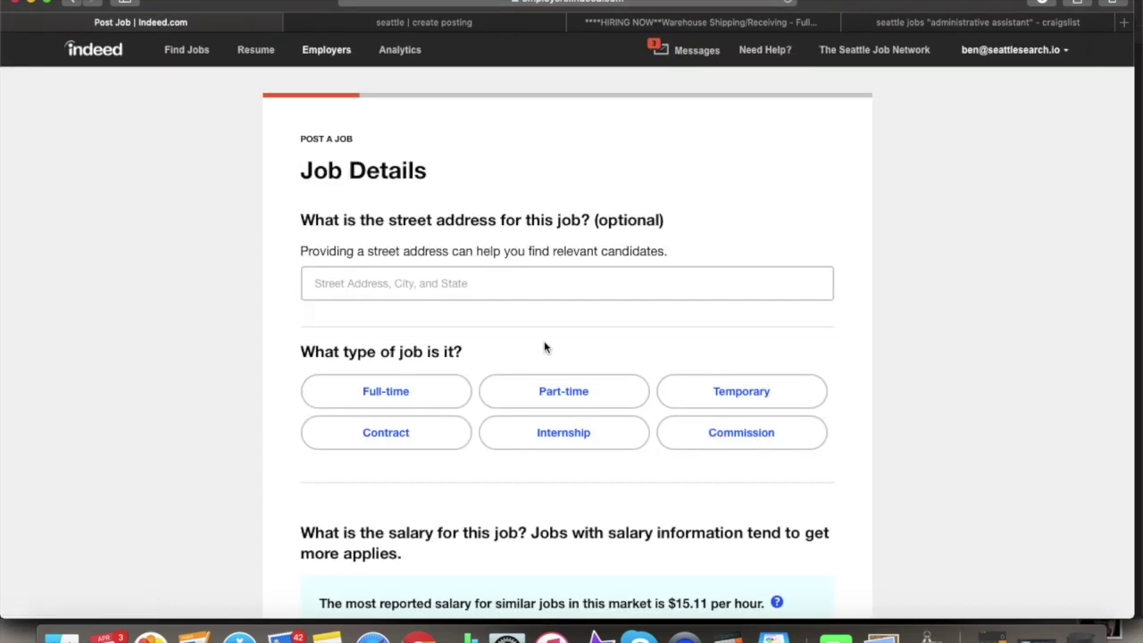
# - Make the job full-time paying $15 to $20 per hour
pyautogui.click(398, 393)
pyautogui.scroll(-3, 399, 380)
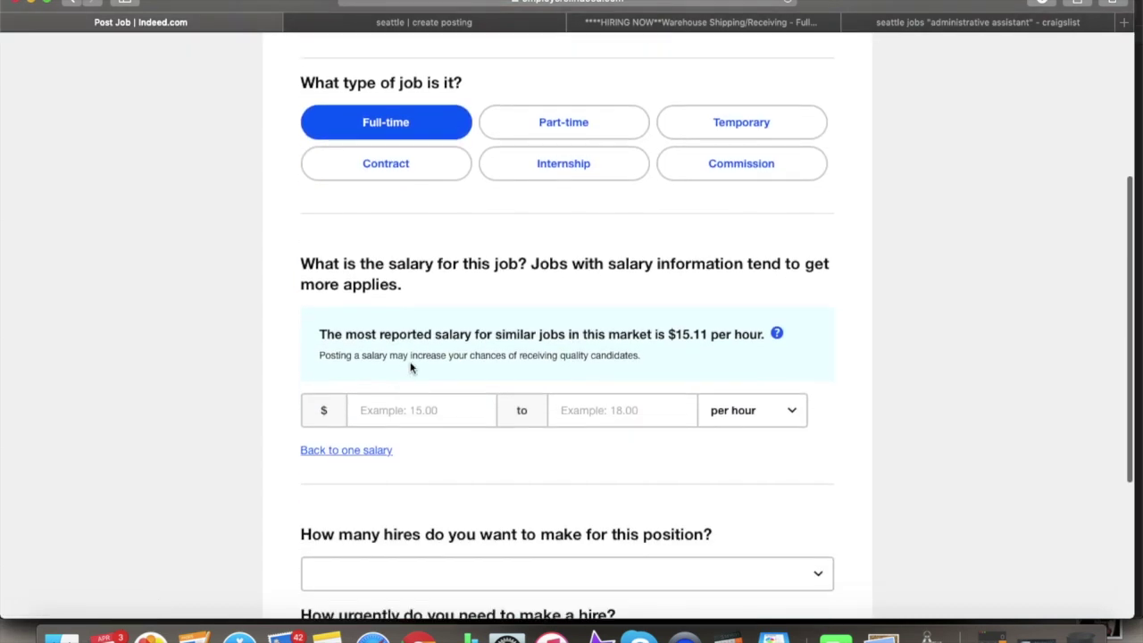
pyautogui.click(423, 410)
pyautogui.write('15')
pyautogui.press('Tab')
pyautogui.write('20')
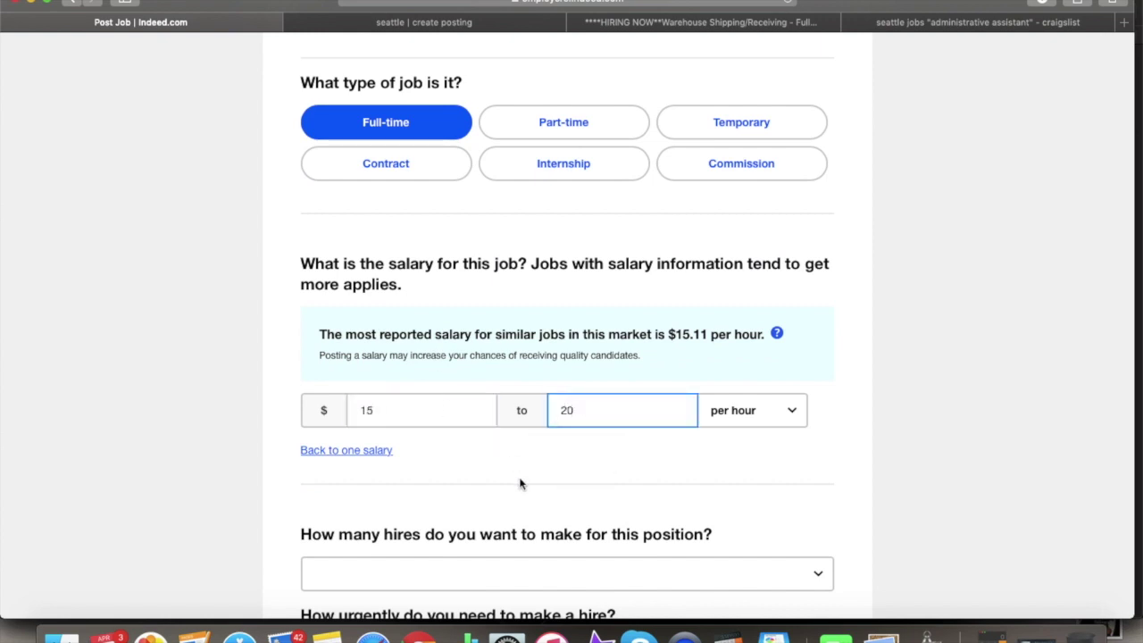
pyautogui.click(521, 483)
pyautogui.scroll(-2, 520, 483)
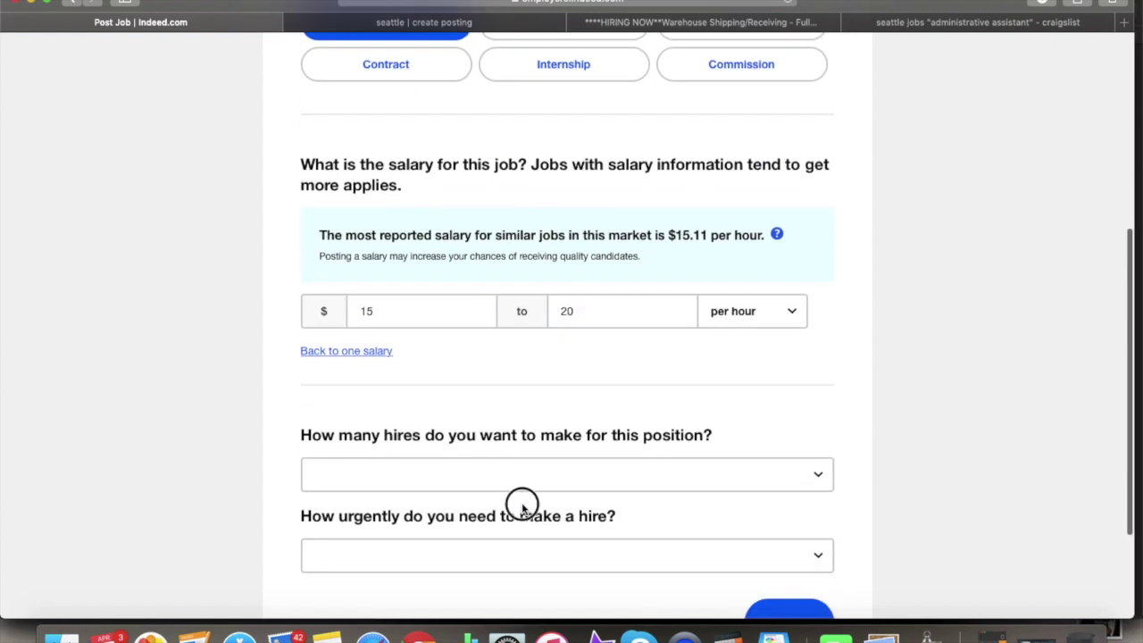
# - Set the number of hires to 2-4 and hiring urgency to 1 to 3 days
pyautogui.click(549, 478)
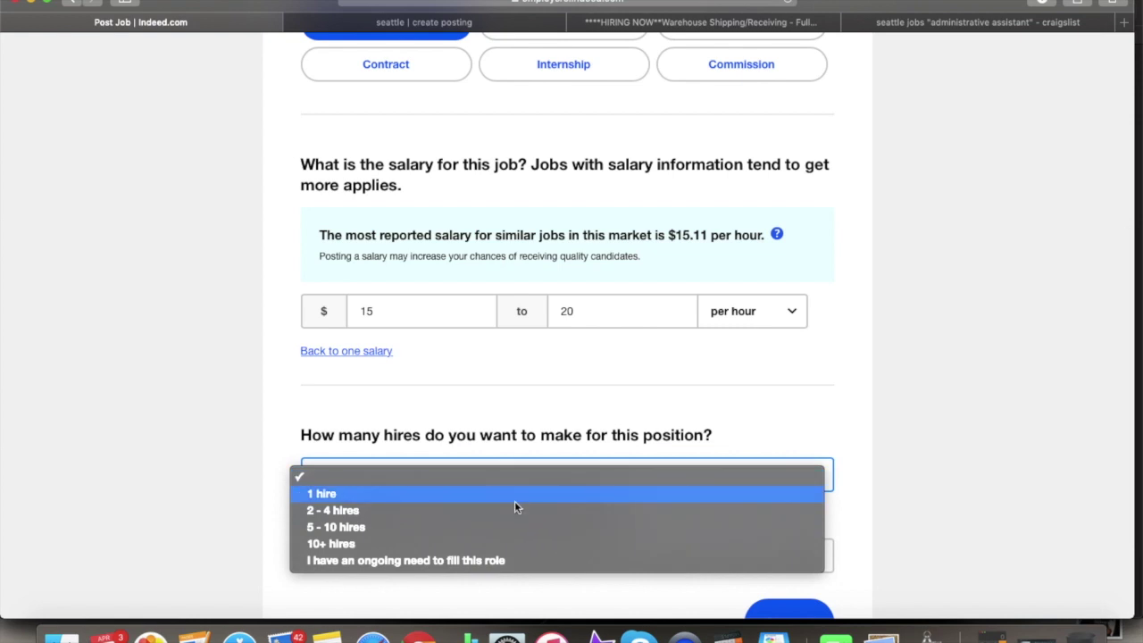
pyautogui.click(512, 509)
pyautogui.scroll(-3, 512, 509)
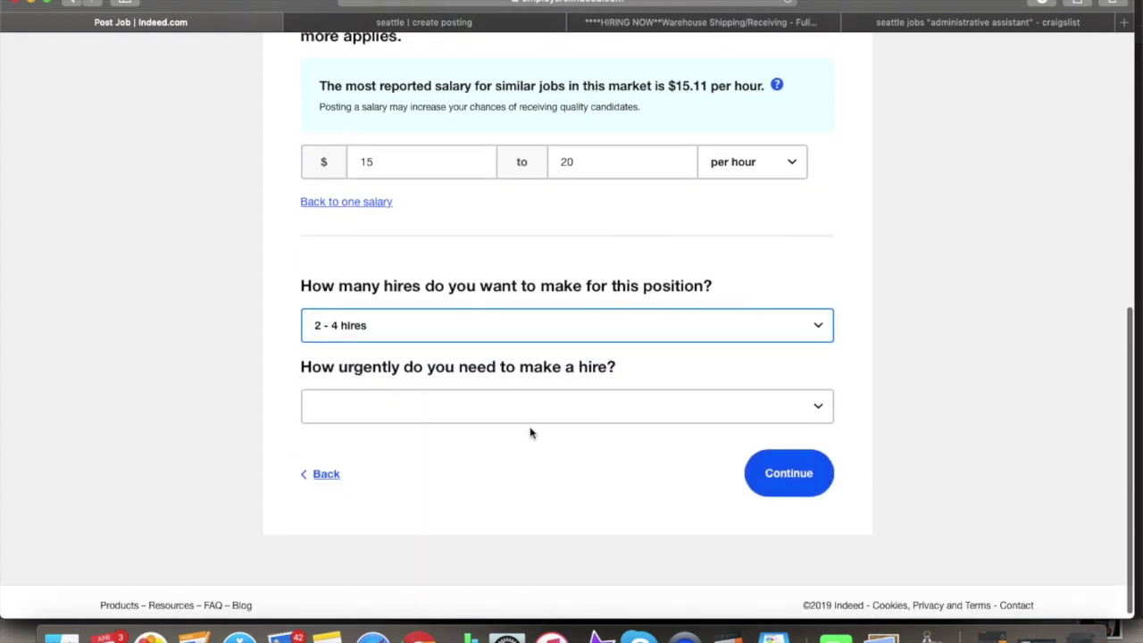
pyautogui.click(537, 413)
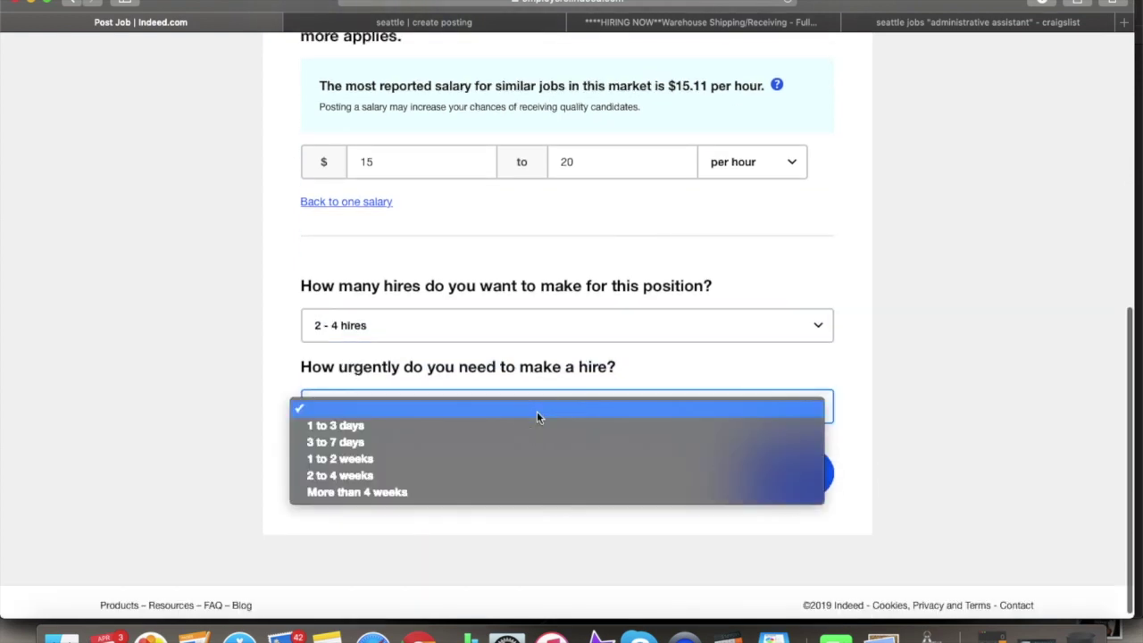
pyautogui.click(477, 428)
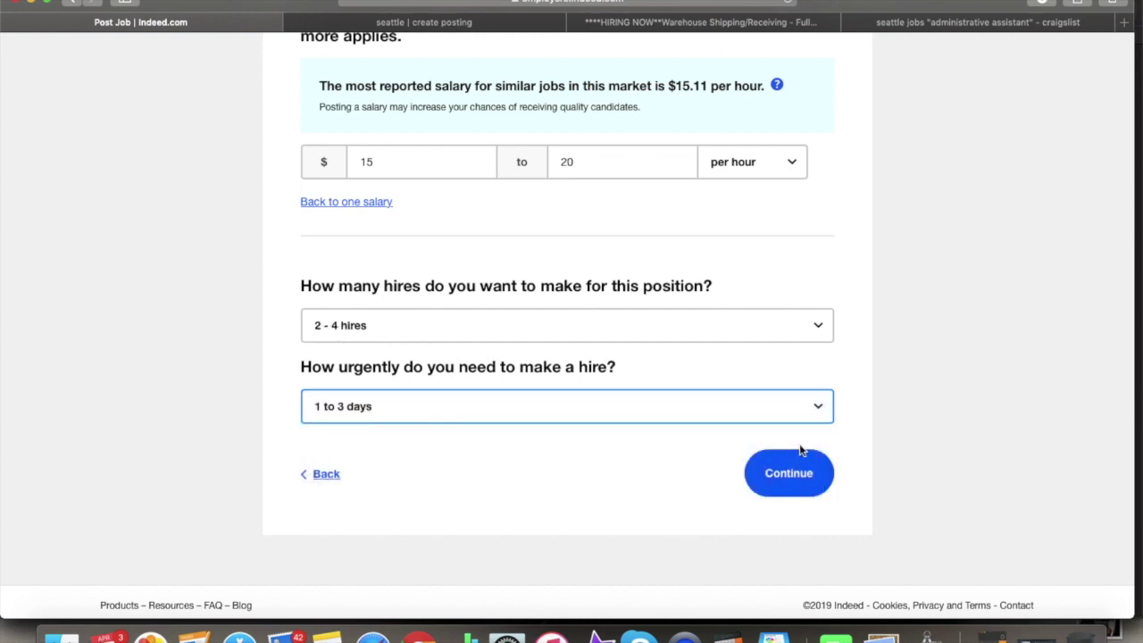
pyautogui.click(781, 468)
# - Add paid time off, parental leave, health, dental, other insurance and retirement benefits
pyautogui.click(372, 282)
pyautogui.click(370, 307)
pyautogui.click(372, 330)
pyautogui.click(364, 356)
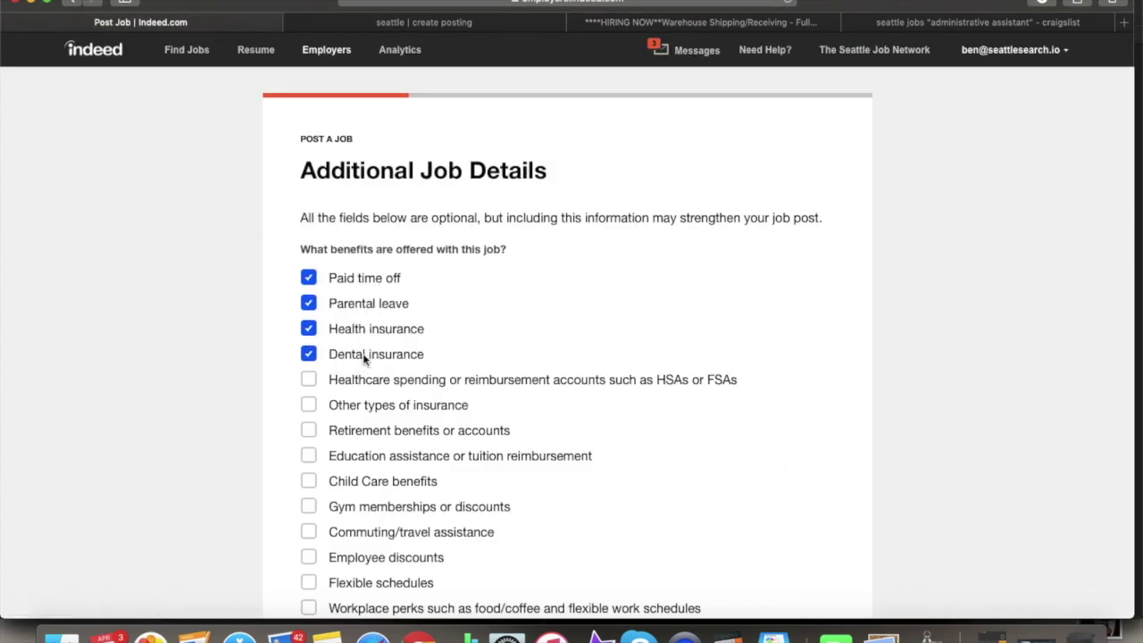
pyautogui.scroll(-5, 356, 379)
pyautogui.click(371, 214)
pyautogui.click(369, 240)
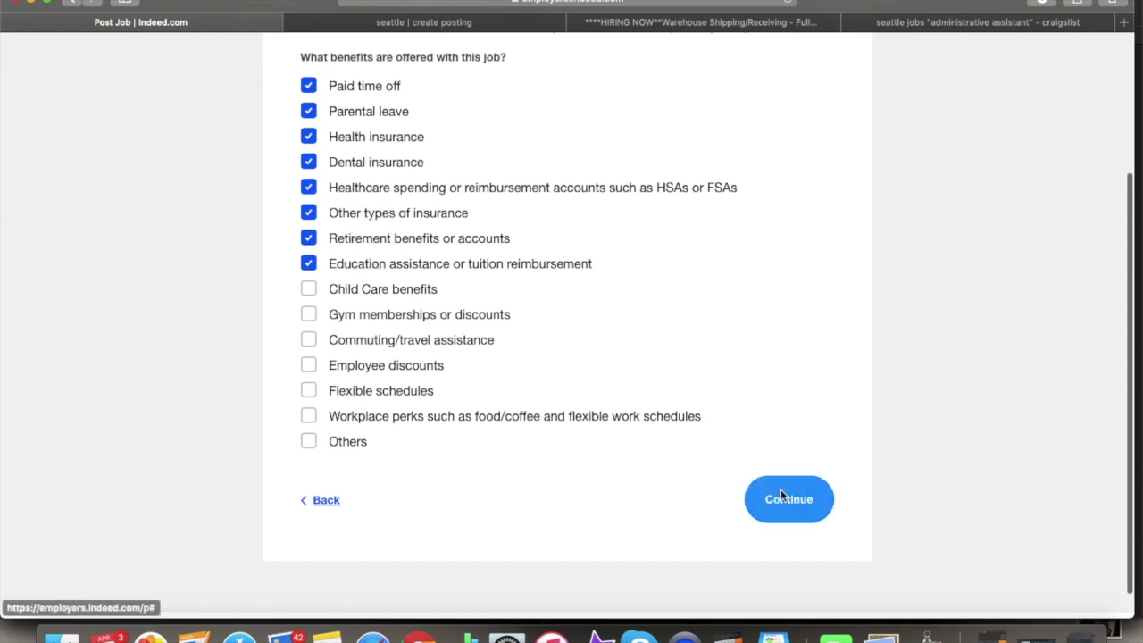
pyautogui.click(773, 498)
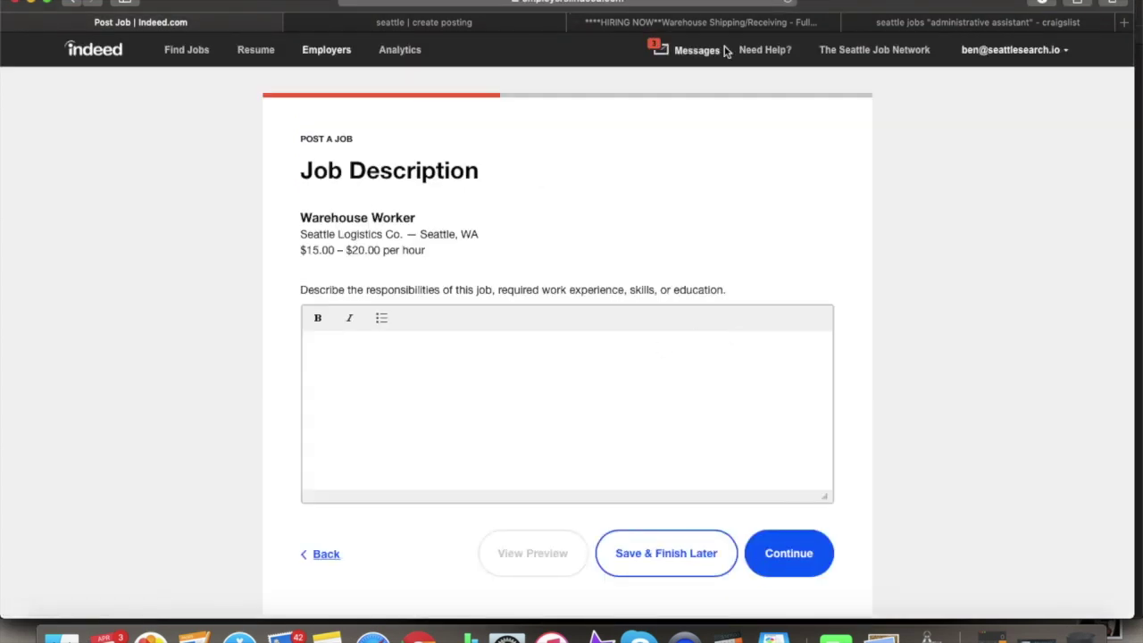
# - Copy the dental office posting body from the Craigslist draft into Indeed's job description editor
pyautogui.click(476, 24)
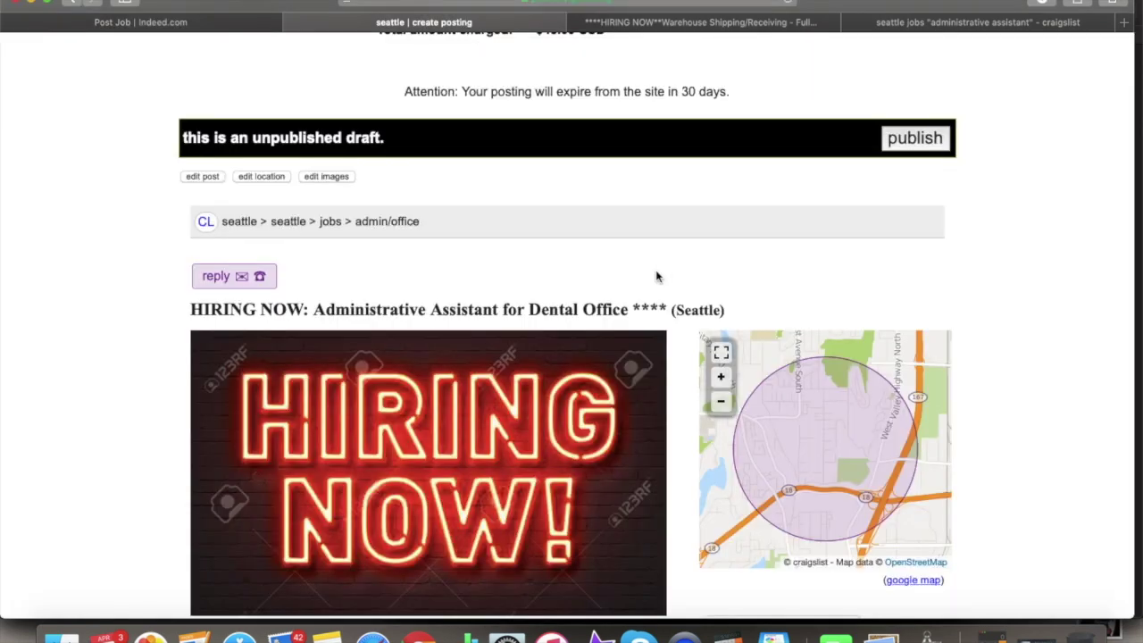
pyautogui.scroll(-10, 657, 277)
pyautogui.moveTo(480, 362); pyautogui.dragTo(191, 534)
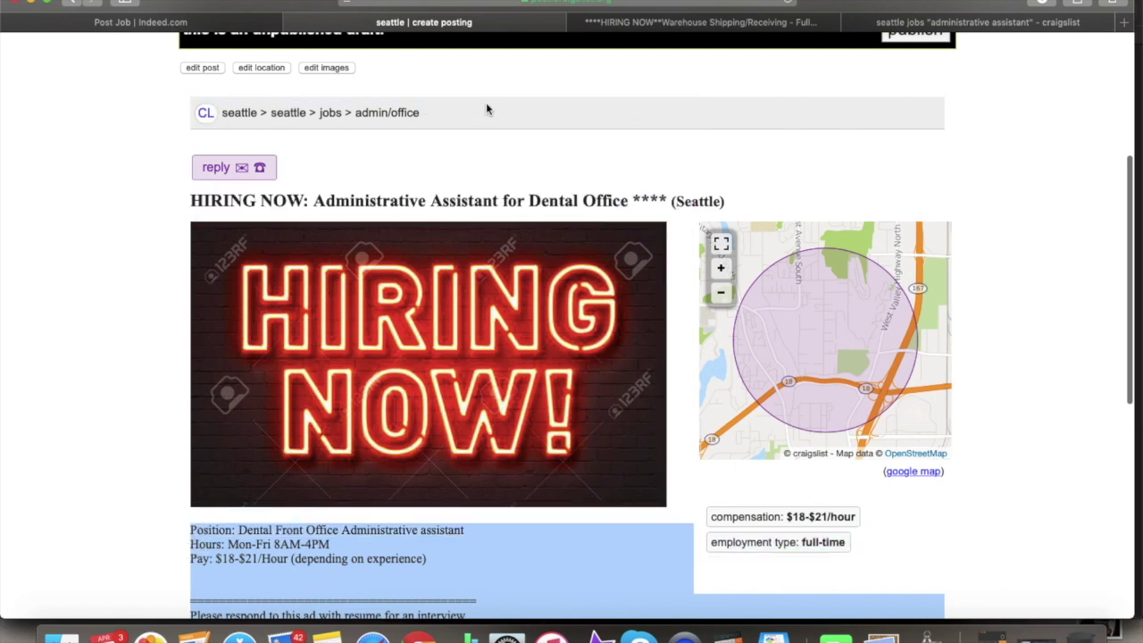
pyautogui.click(241, 25)
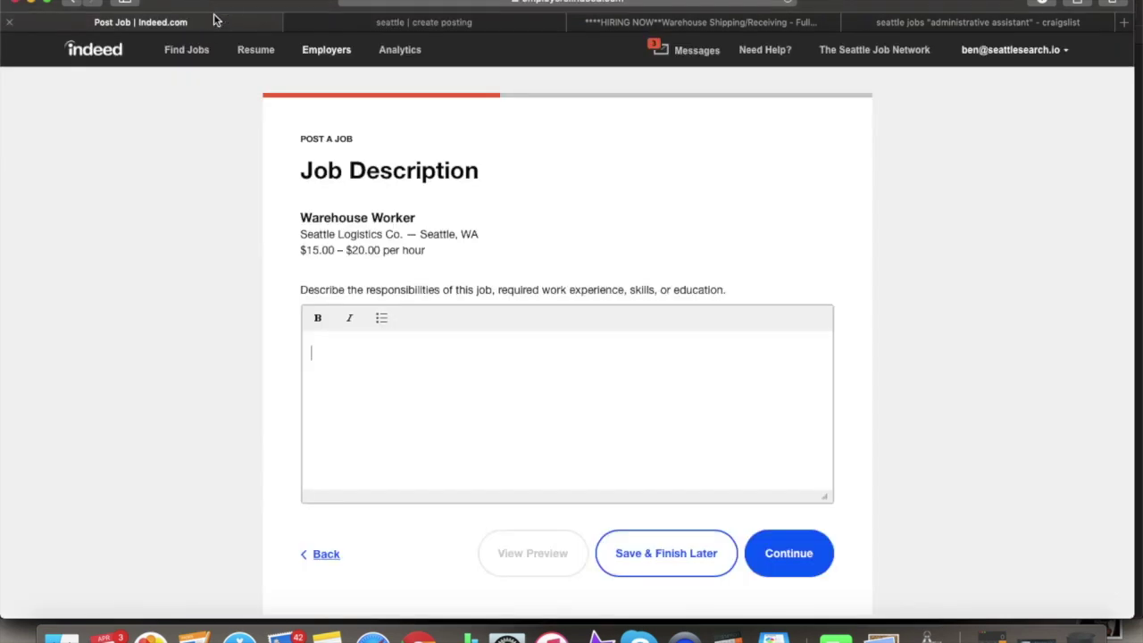
pyautogui.click(389, 346)
pyautogui.press('super+v')
pyautogui.scroll(5, 447, 384)
pyautogui.scroll(-5, 562, 439)
pyautogui.scroll(-5, 893, 457)
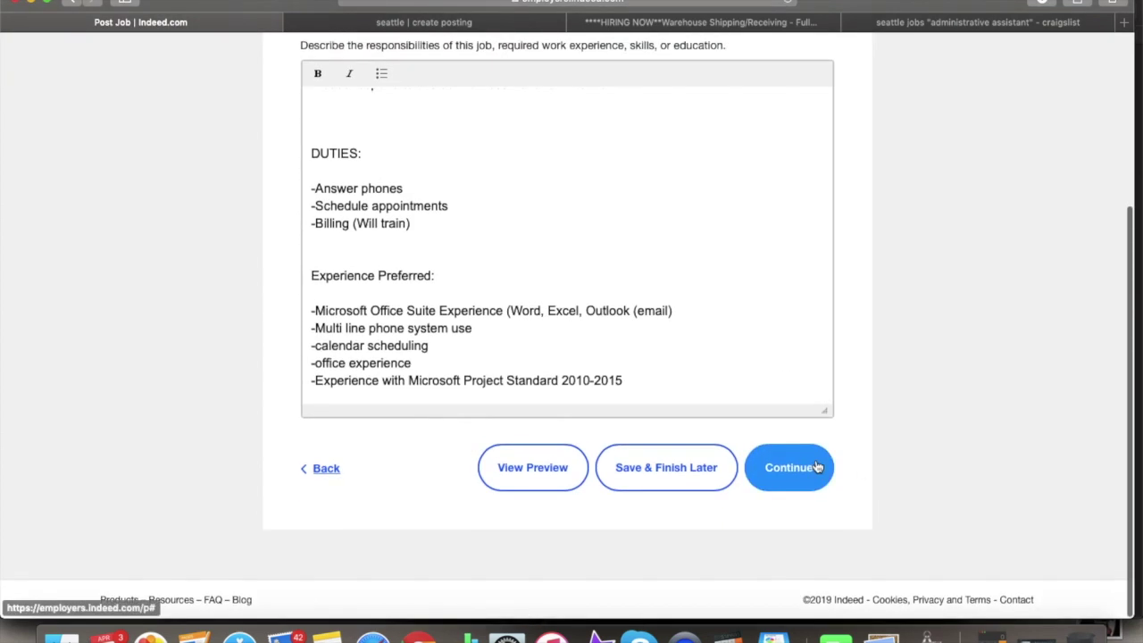
pyautogui.click(809, 468)
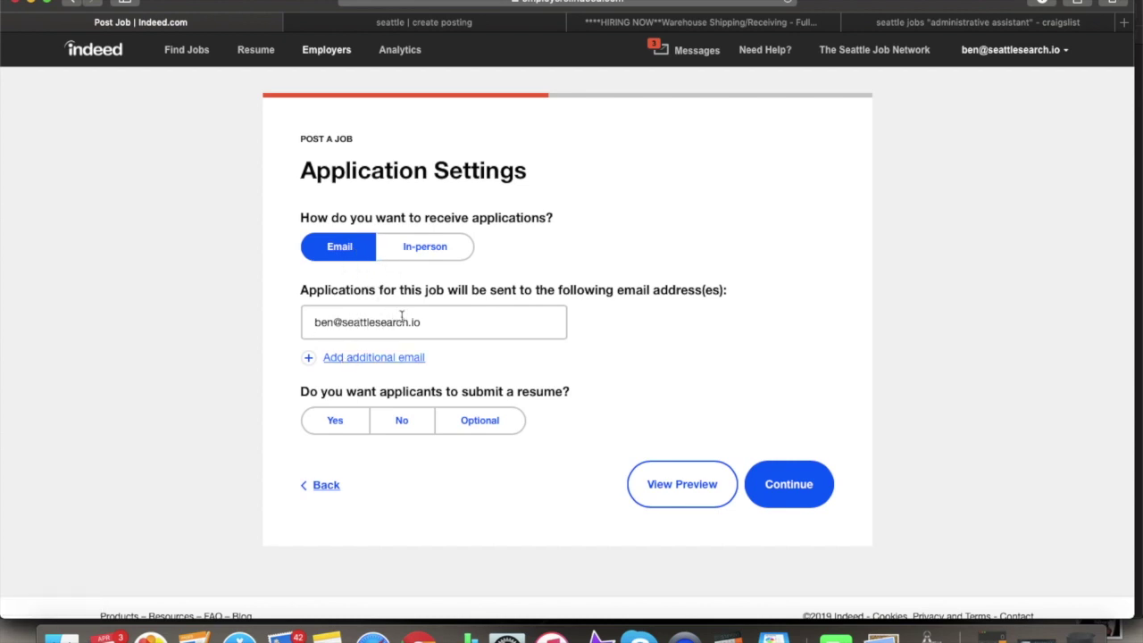
# - Keep email applications, require a resume, and continue to Applicant Qualifications
pyautogui.click(338, 418)
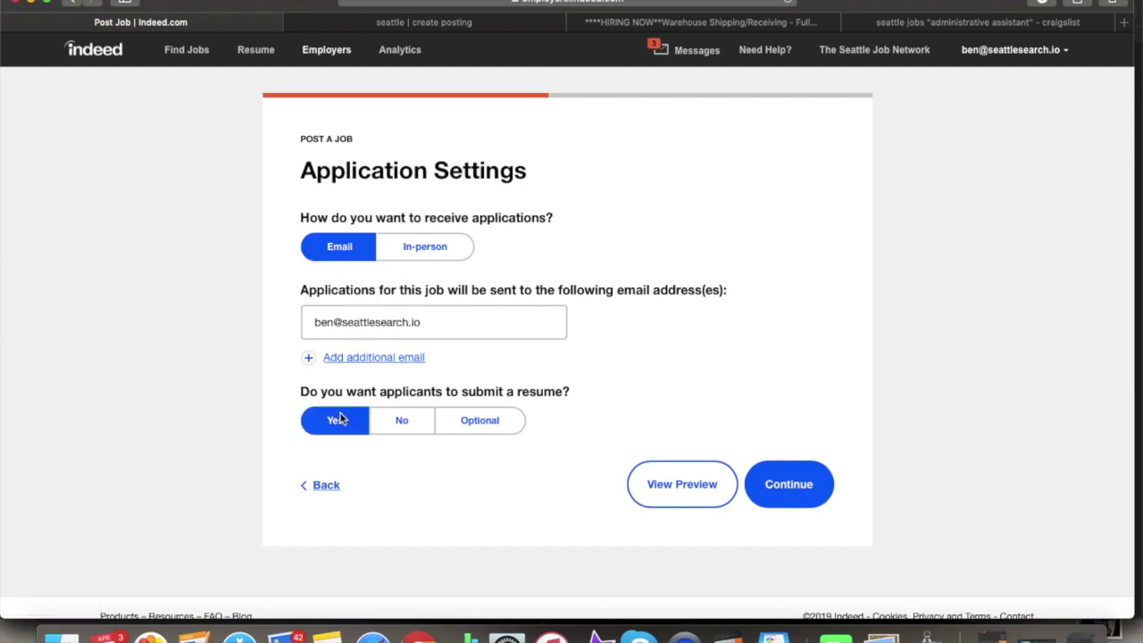
pyautogui.click(798, 483)
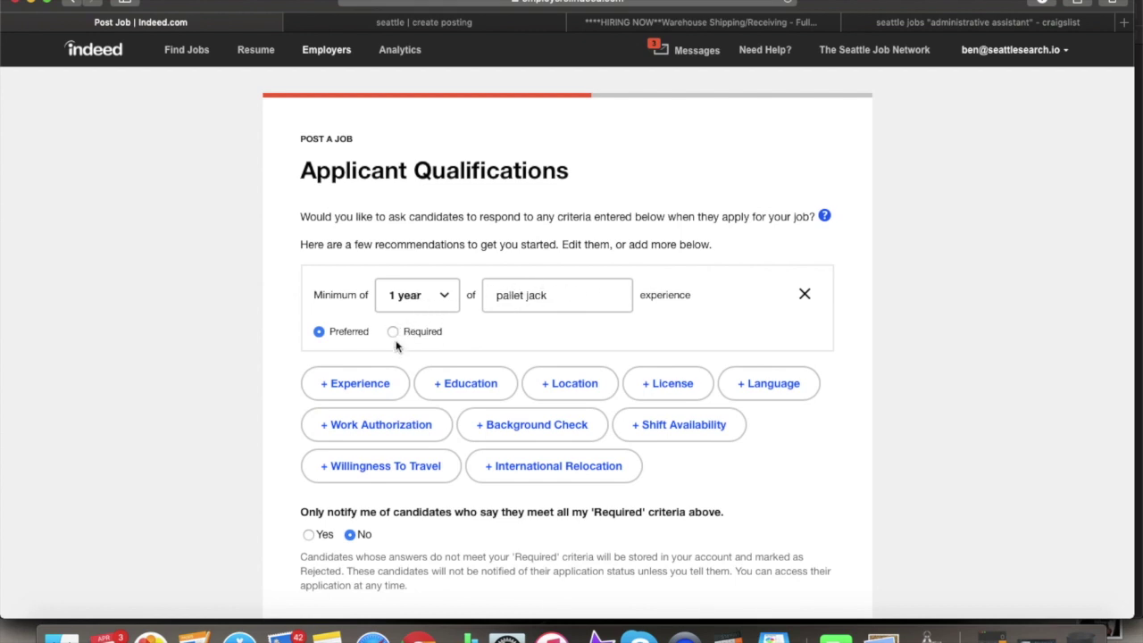
# - Add Warehouse Management and a third experience requirement, making the driver experience required
pyautogui.click(396, 386)
pyautogui.click(512, 384)
pyautogui.write('warehou')
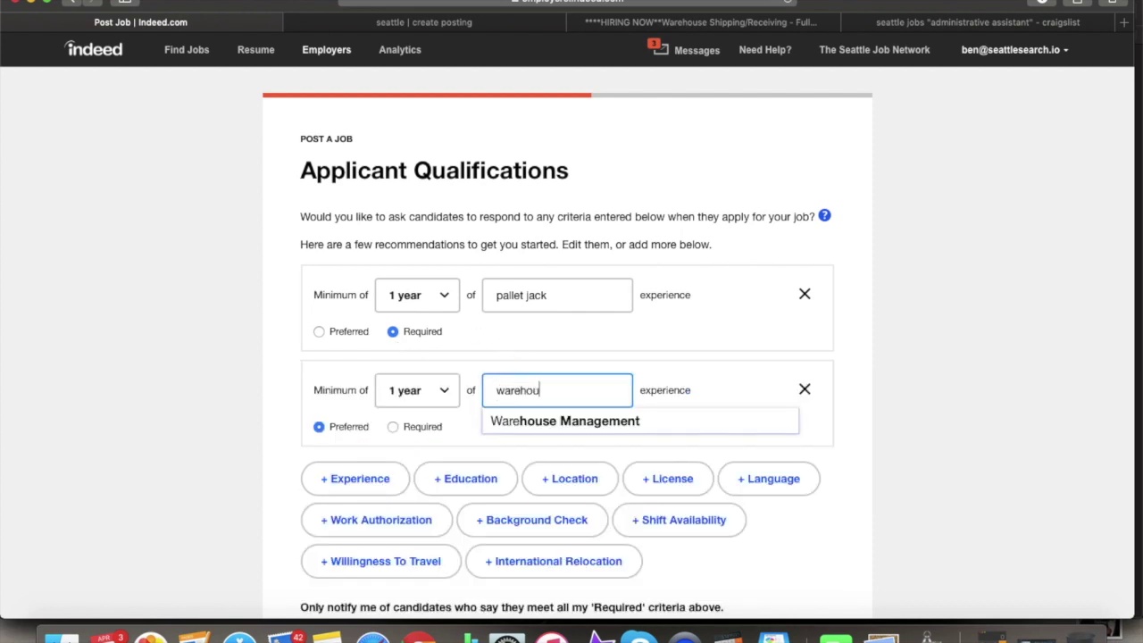
pyautogui.click(604, 426)
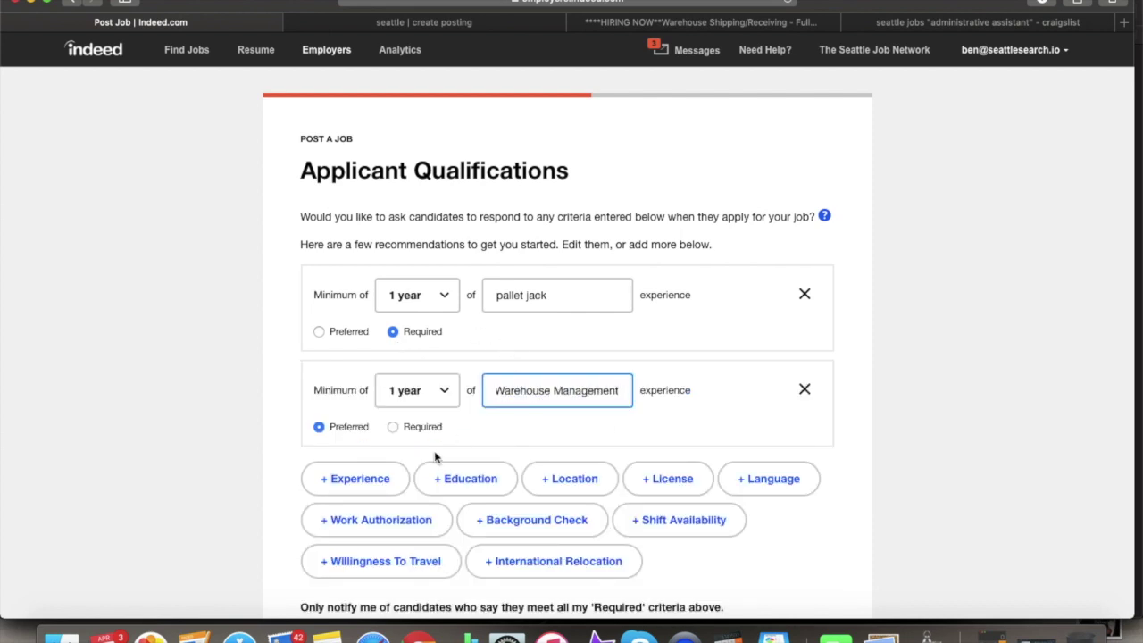
pyautogui.click(397, 484)
pyautogui.click(526, 489)
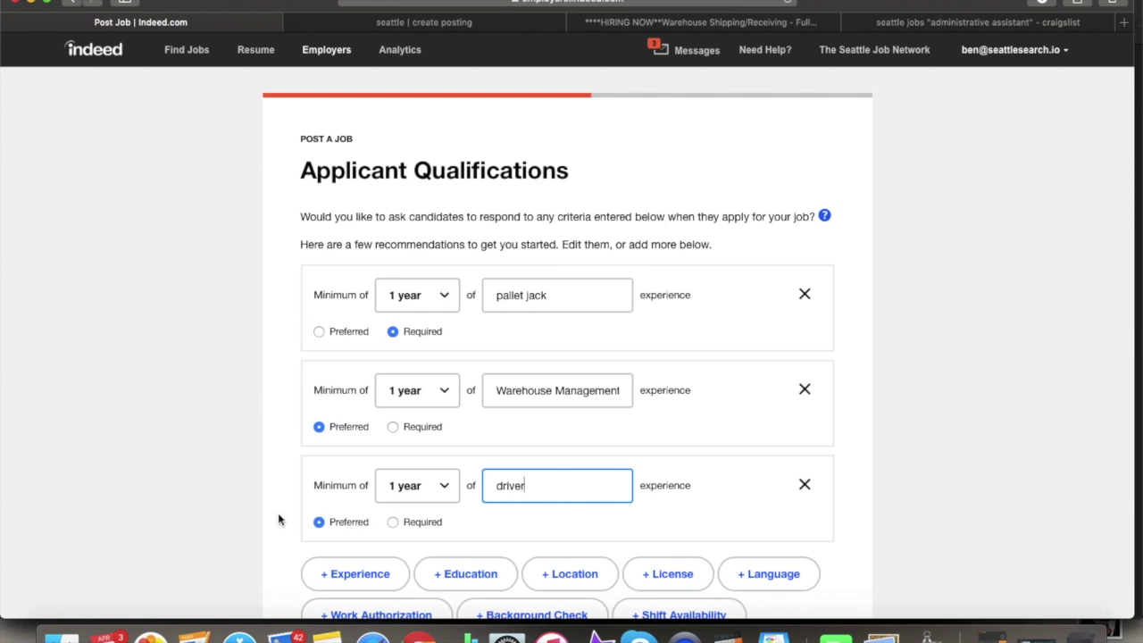
pyautogui.click(391, 523)
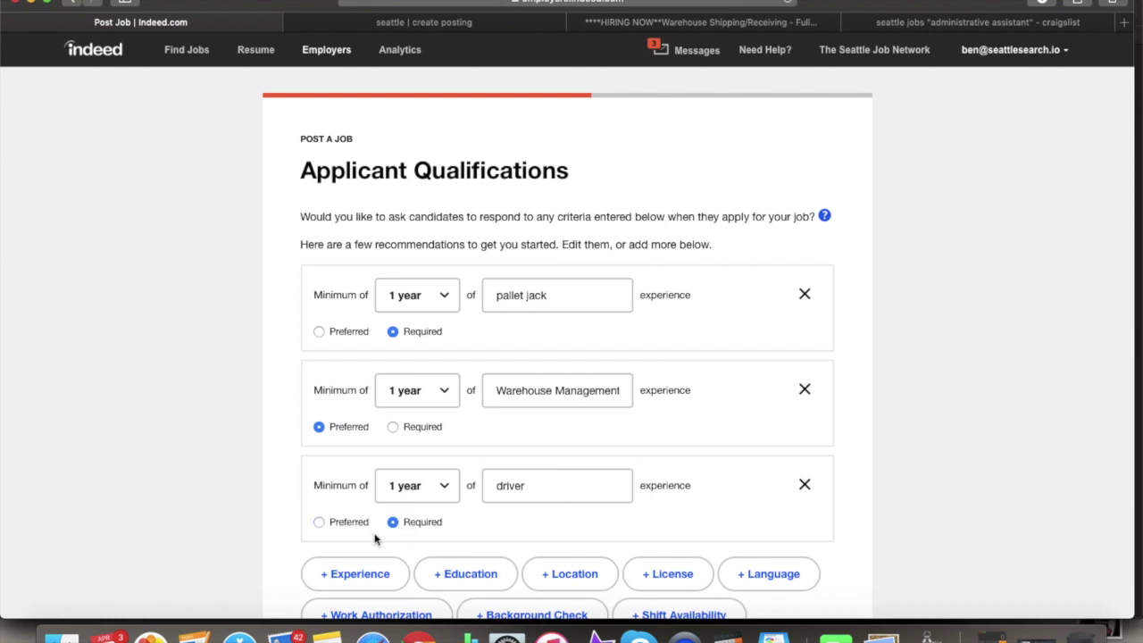
# - Add a background check criterion and Morning and Mid-Day shift availability, with Mid-Day marked required
pyautogui.scroll(-3, 386, 530)
pyautogui.click(536, 503)
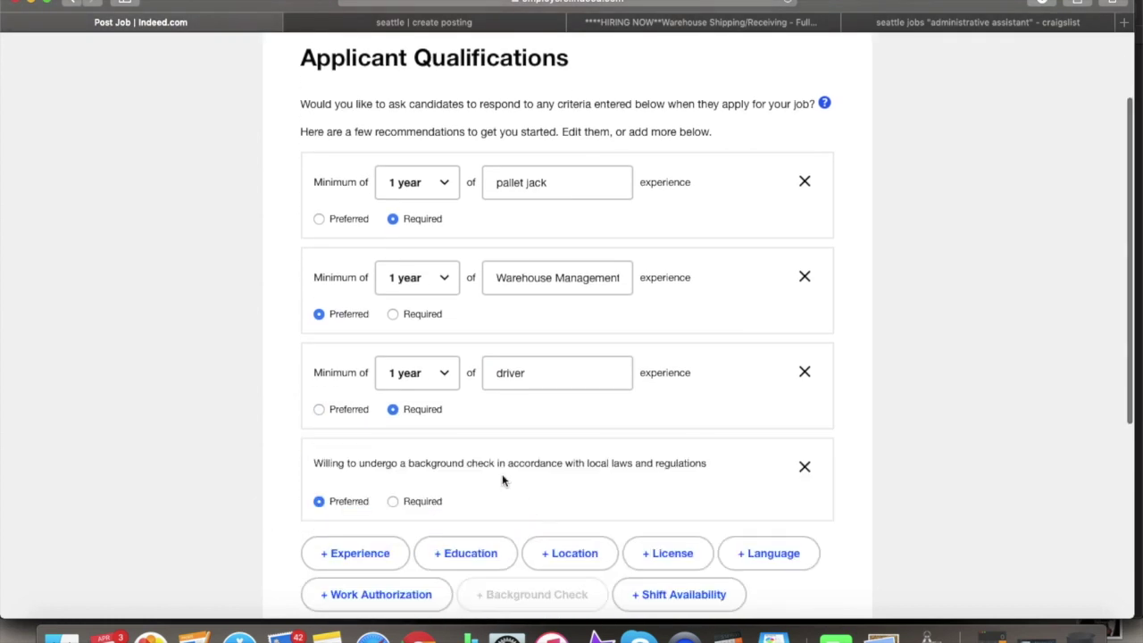
pyautogui.scroll(-2, 554, 513)
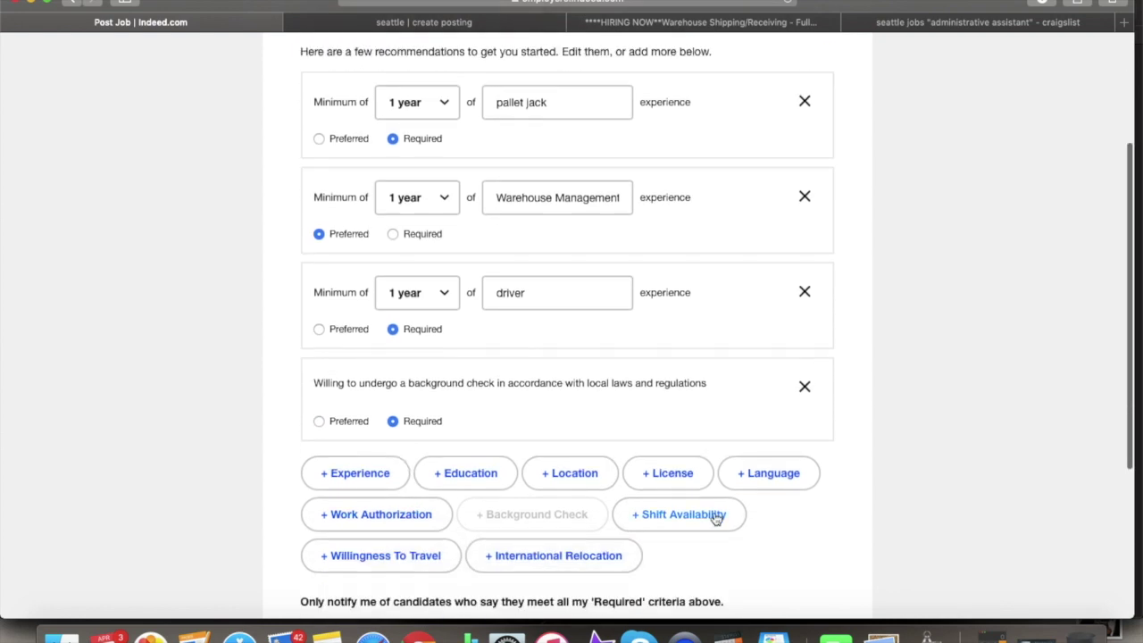
pyautogui.click(715, 518)
pyautogui.click(529, 482)
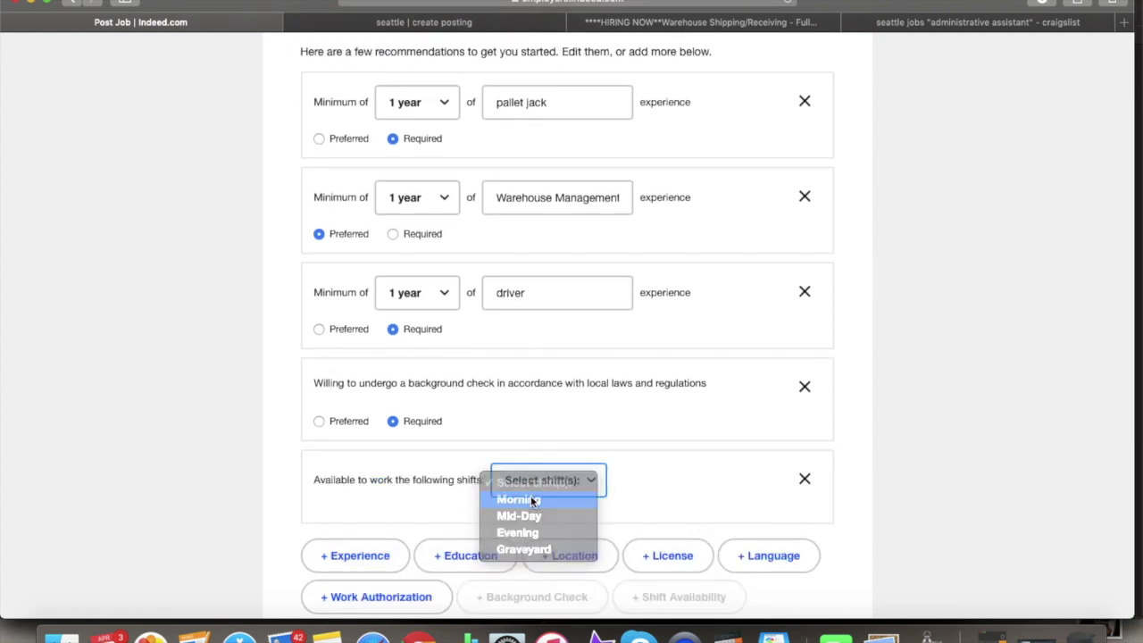
pyautogui.click(531, 497)
pyautogui.click(563, 493)
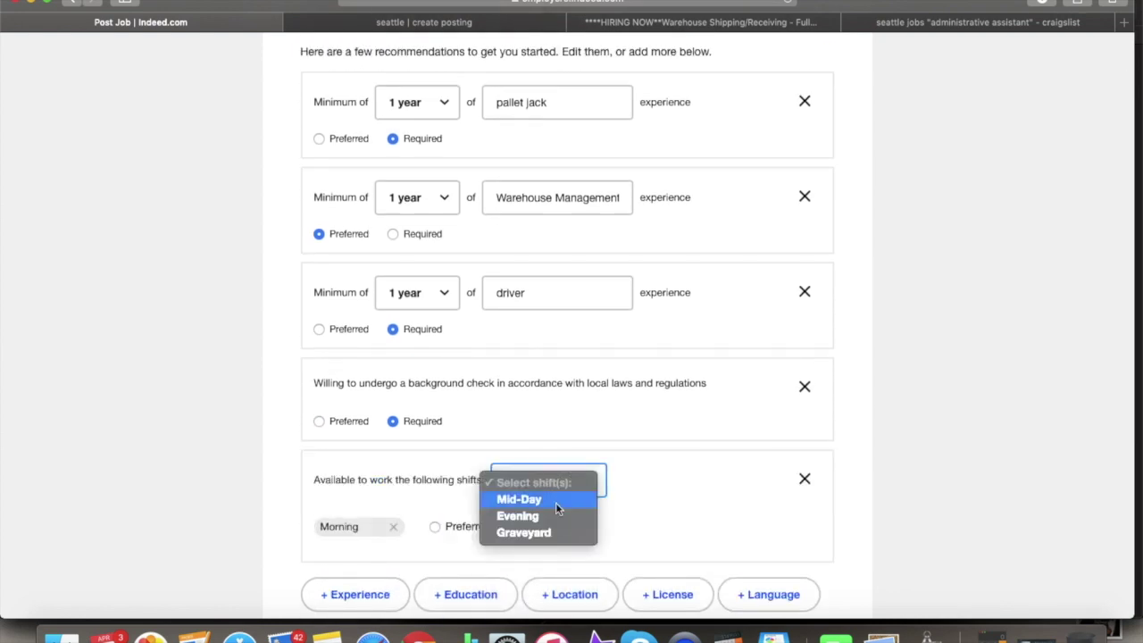
pyautogui.click(552, 502)
pyautogui.click(527, 561)
# - Set notifications to only candidates meeting all required criteria and advance to the assessment step
pyautogui.scroll(-5, 548, 566)
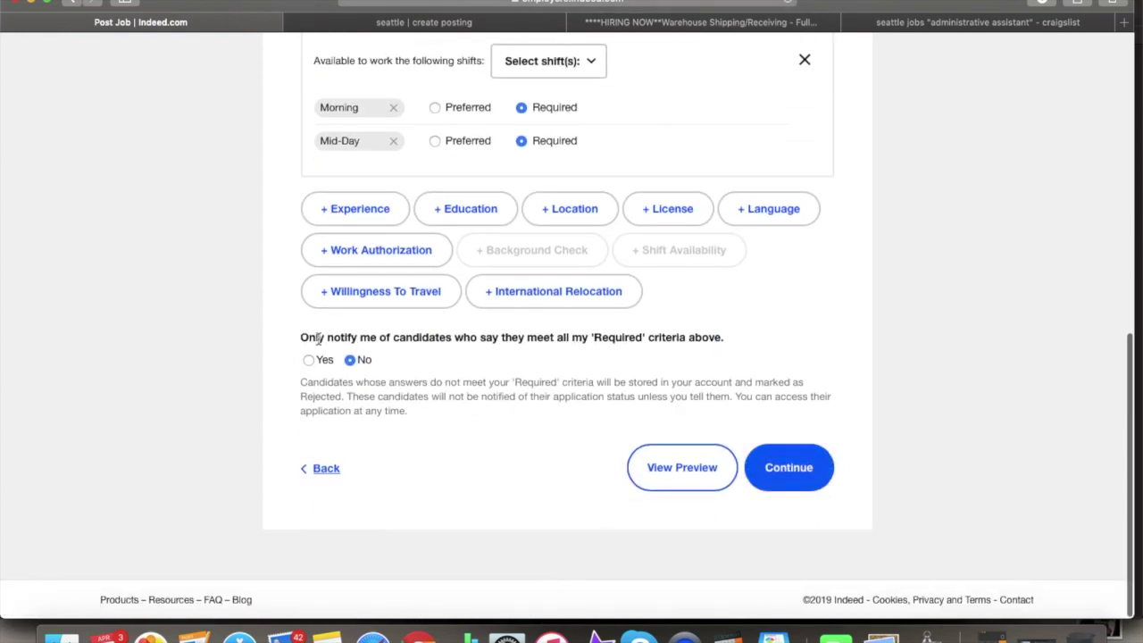
pyautogui.moveTo(294, 335); pyautogui.dragTo(585, 344)
pyautogui.click(583, 356)
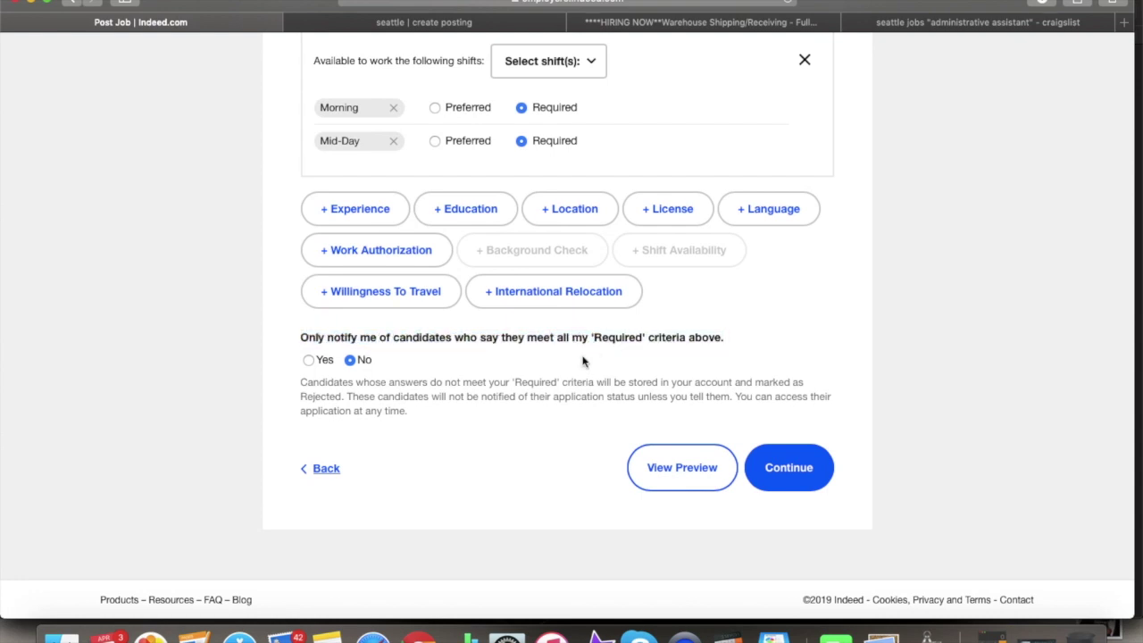
pyautogui.click(311, 359)
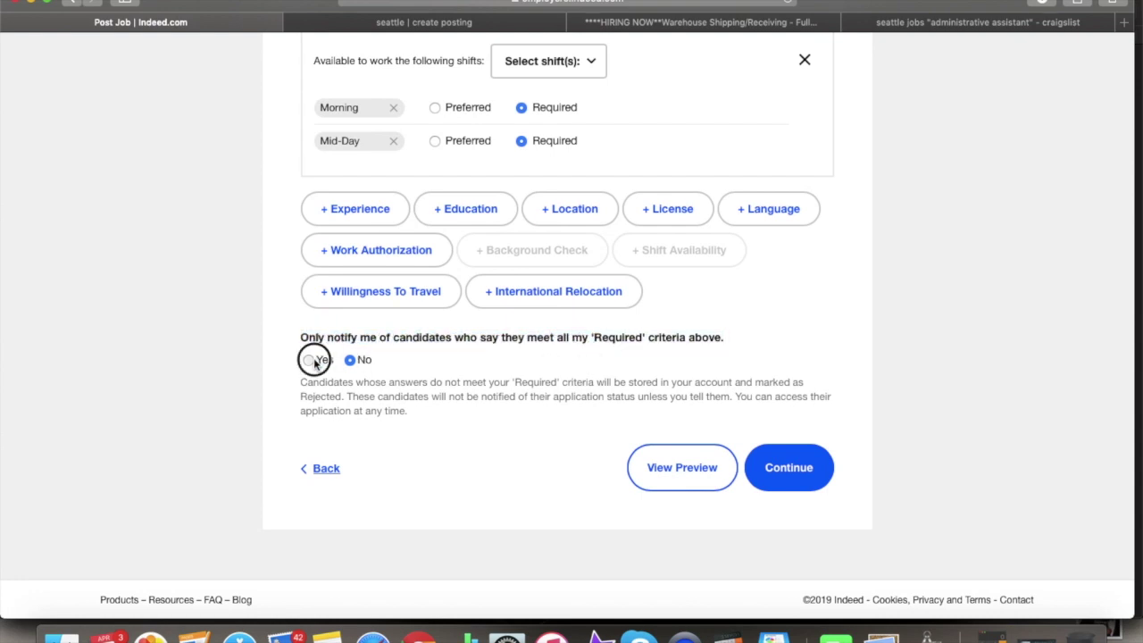
pyautogui.scroll(10, 325, 364)
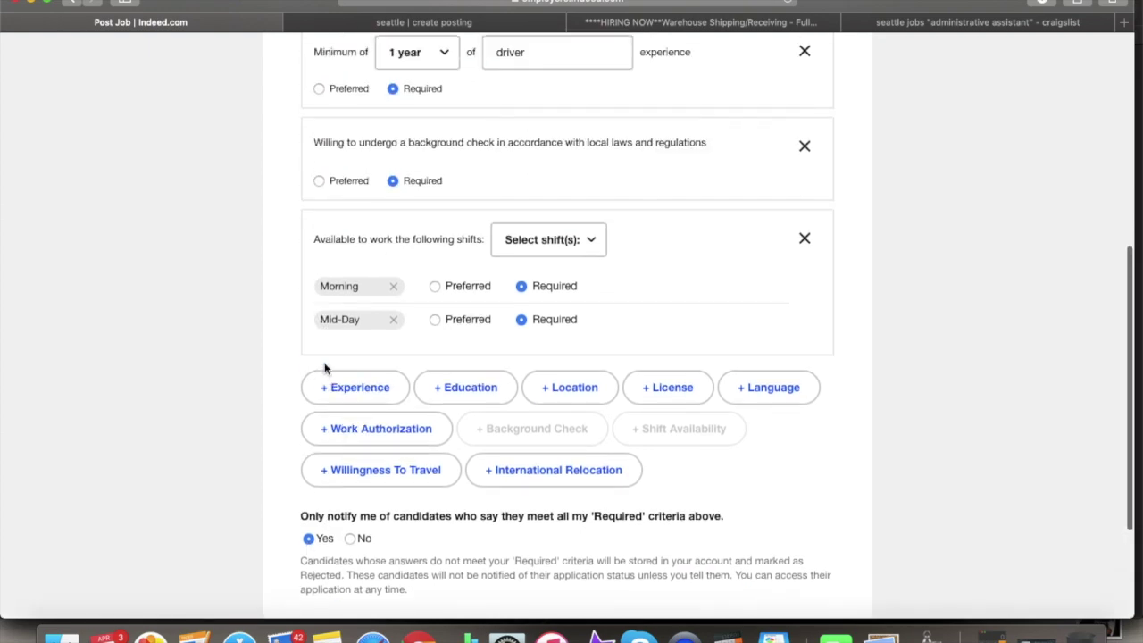
pyautogui.scroll(-10, 459, 437)
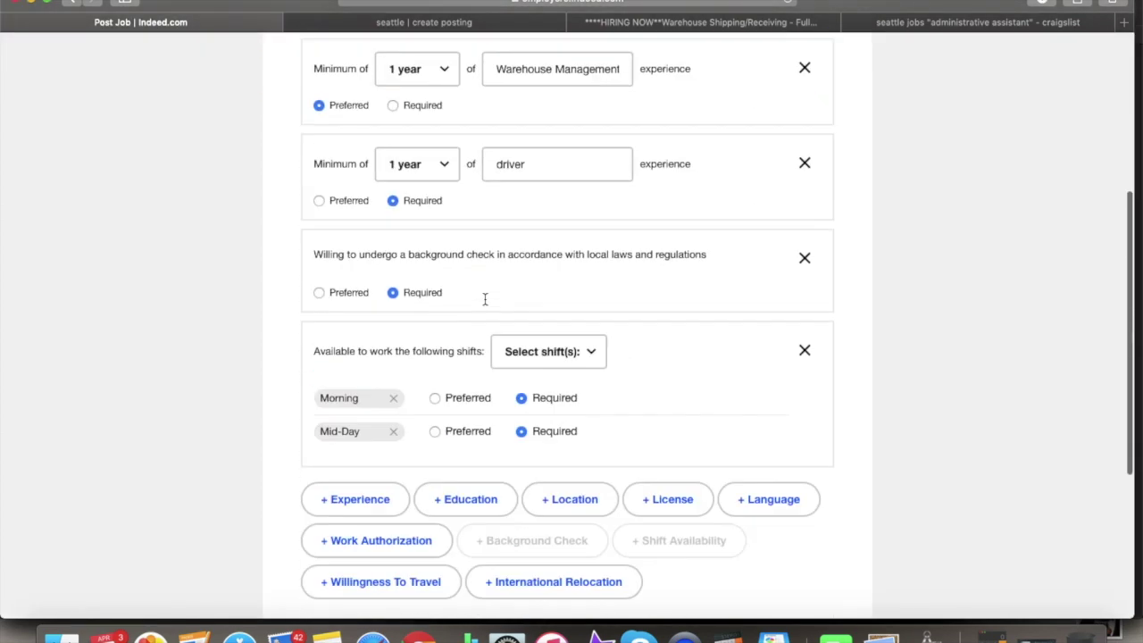
pyautogui.click(779, 468)
pyautogui.scroll(-5, 651, 449)
# - Choose 'I do not want to send an assessment' for the Warehouse Worker post and continue to review
pyautogui.scroll(3, 649, 340)
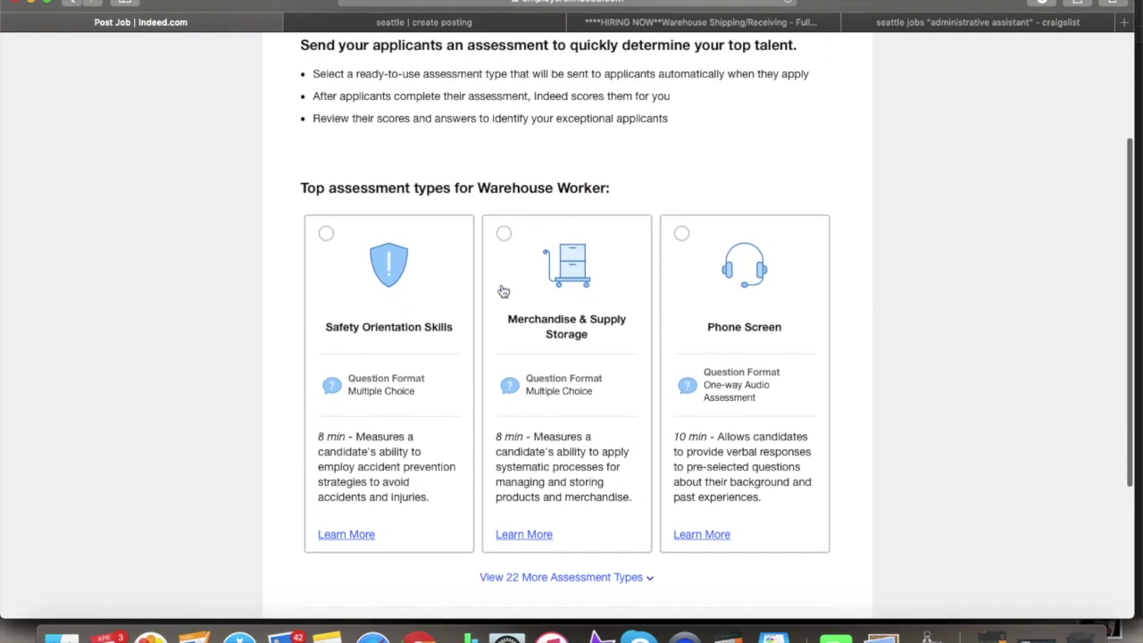
pyautogui.scroll(3, 503, 291)
pyautogui.scroll(-6, 503, 289)
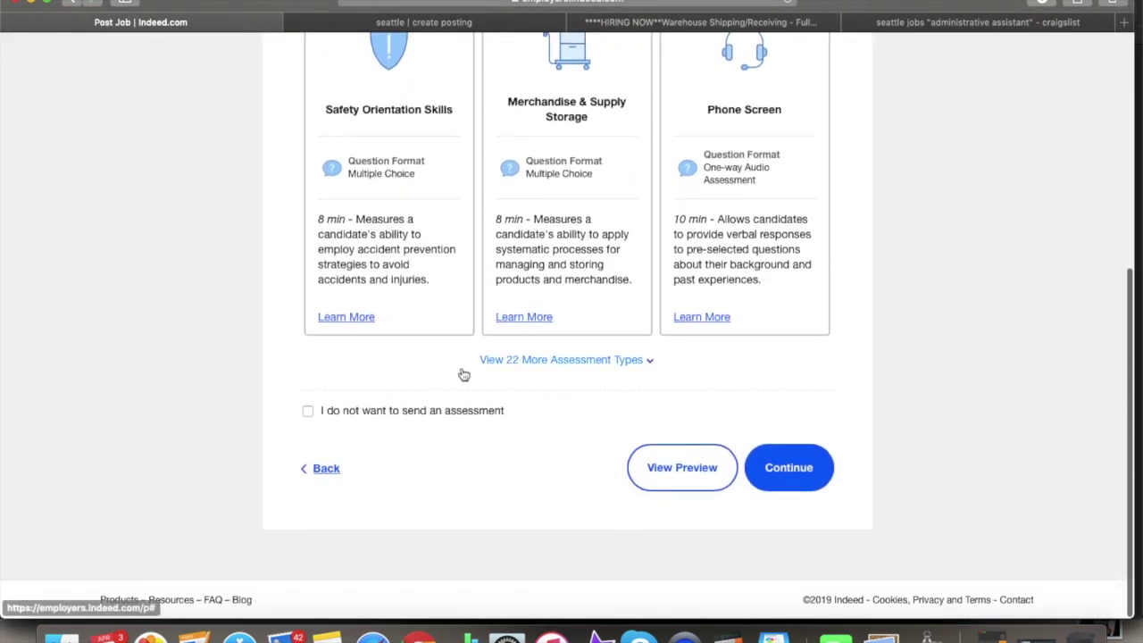
pyautogui.click(308, 411)
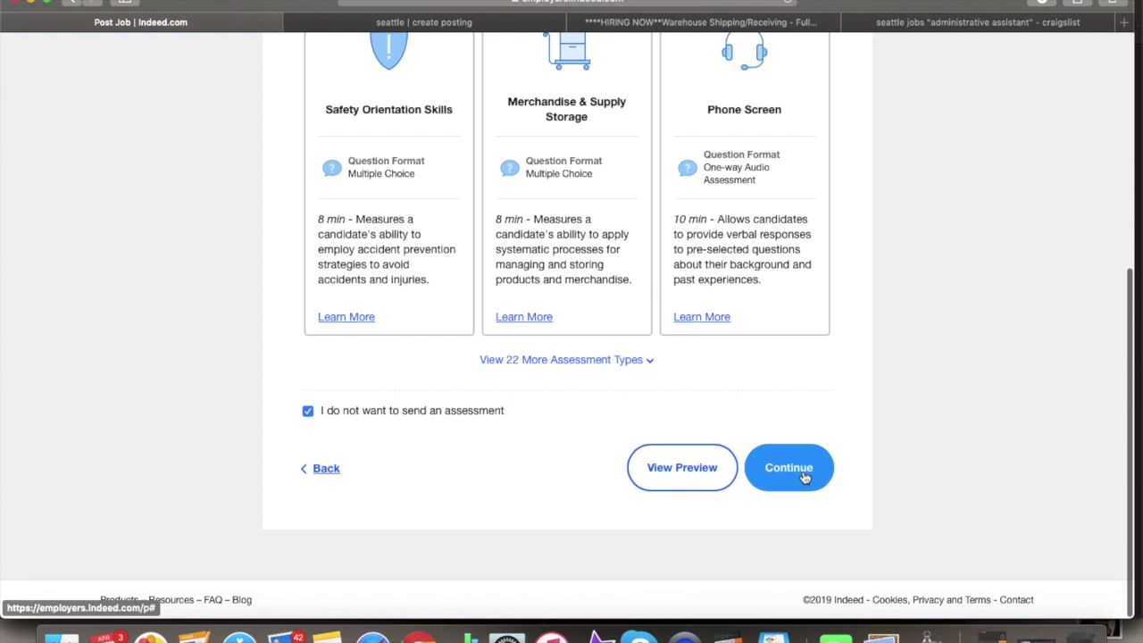
pyautogui.scroll(4, 795, 421)
pyautogui.scroll(-3, 796, 421)
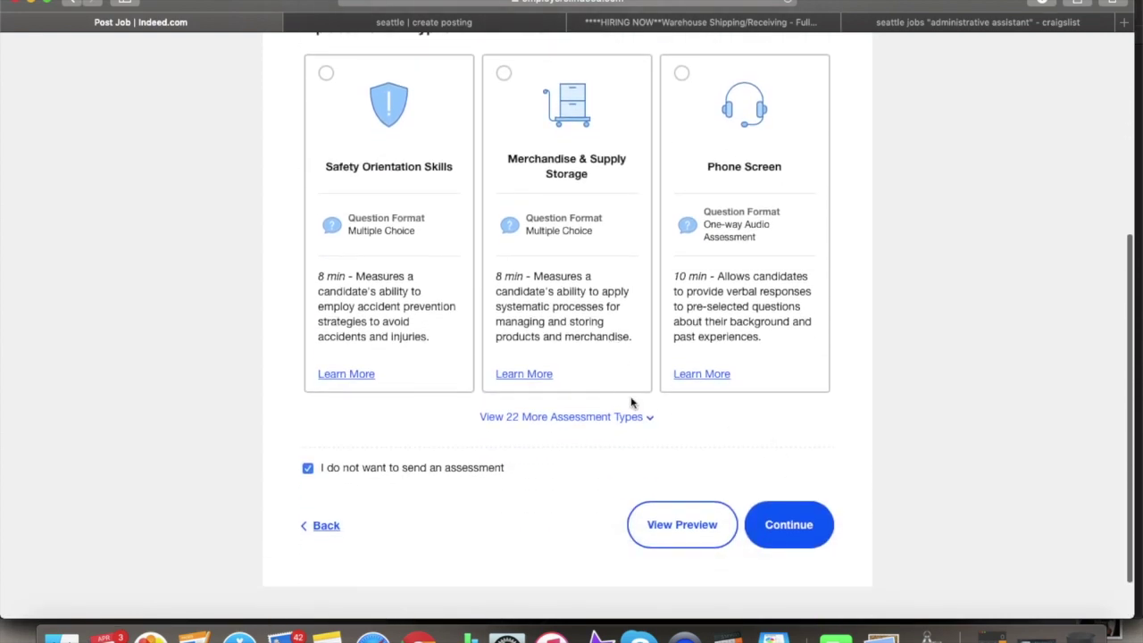
pyautogui.click(806, 528)
# - Scroll the Warehouse Worker review page and view the post as job seekers see it
pyautogui.scroll(-3, 630, 464)
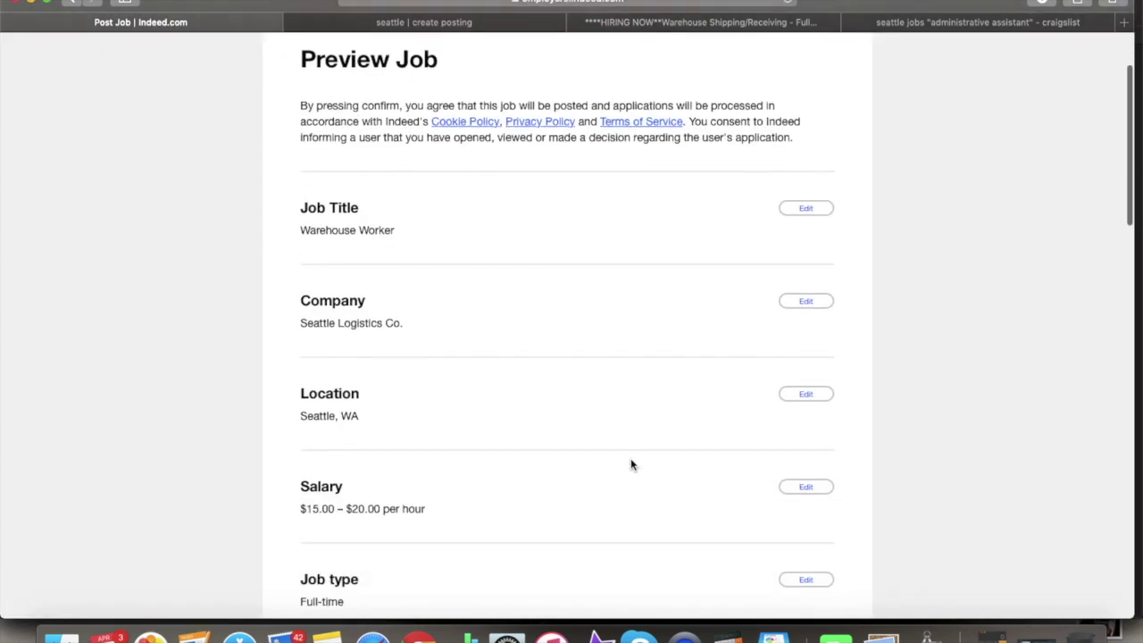
pyautogui.scroll(-10, 513, 242)
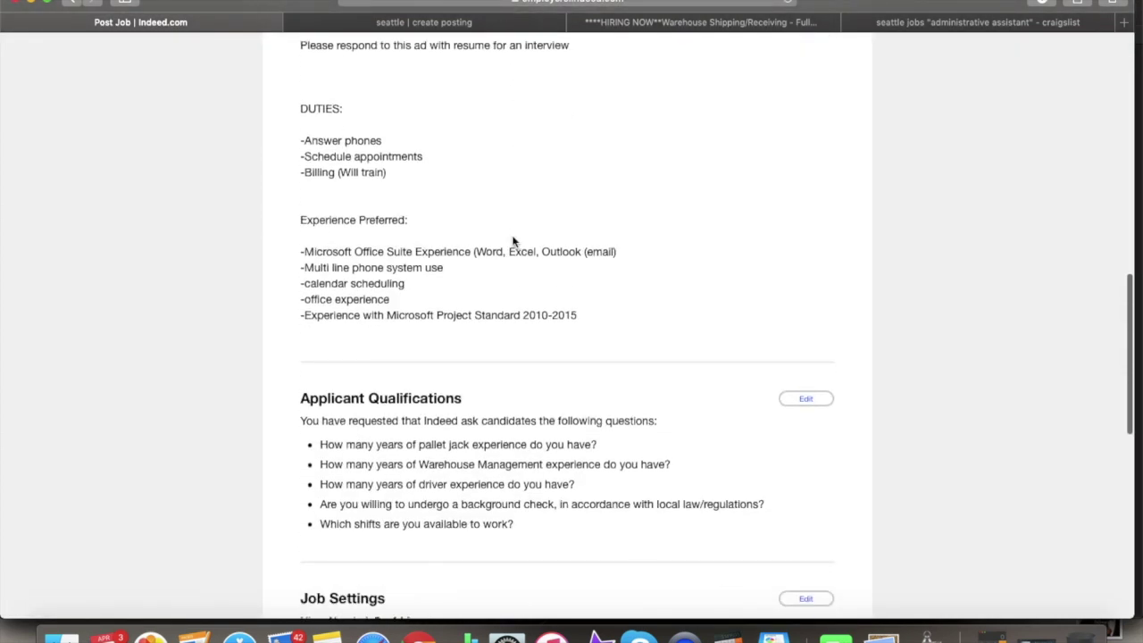
pyautogui.scroll(-10, 513, 241)
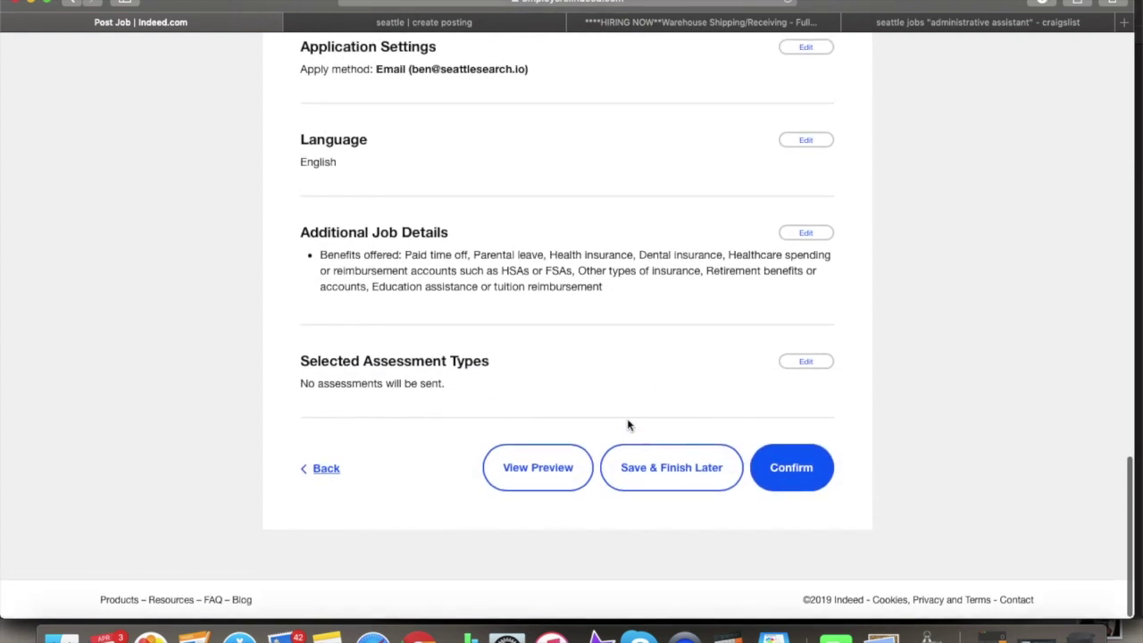
pyautogui.click(555, 471)
pyautogui.scroll(-3, 595, 344)
pyautogui.scroll(3, 595, 344)
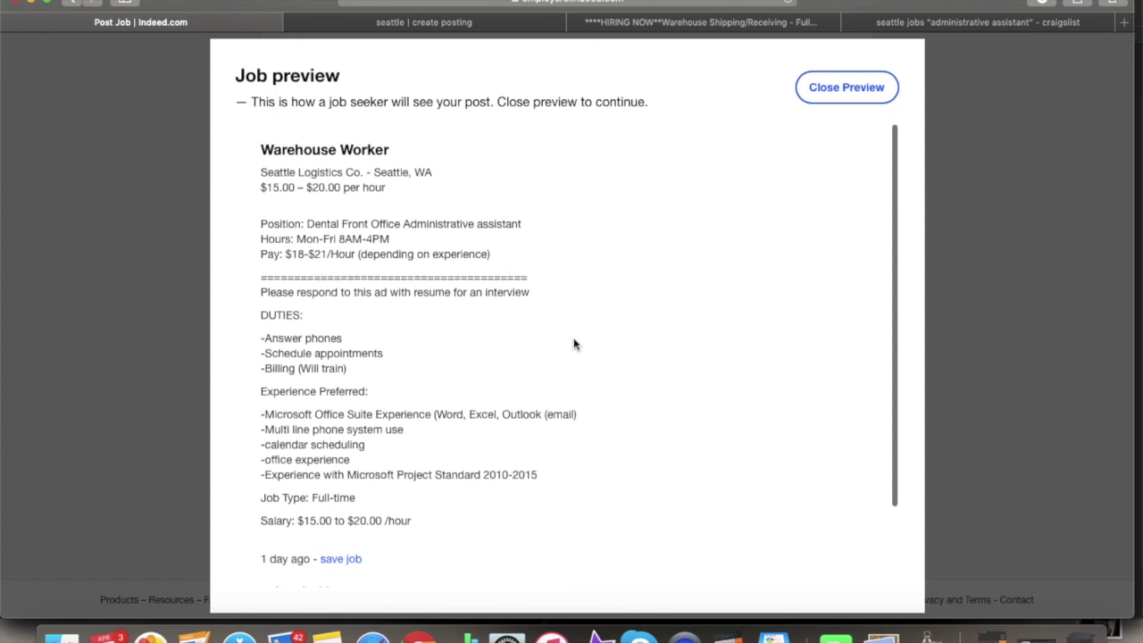
pyautogui.scroll(-3, 454, 327)
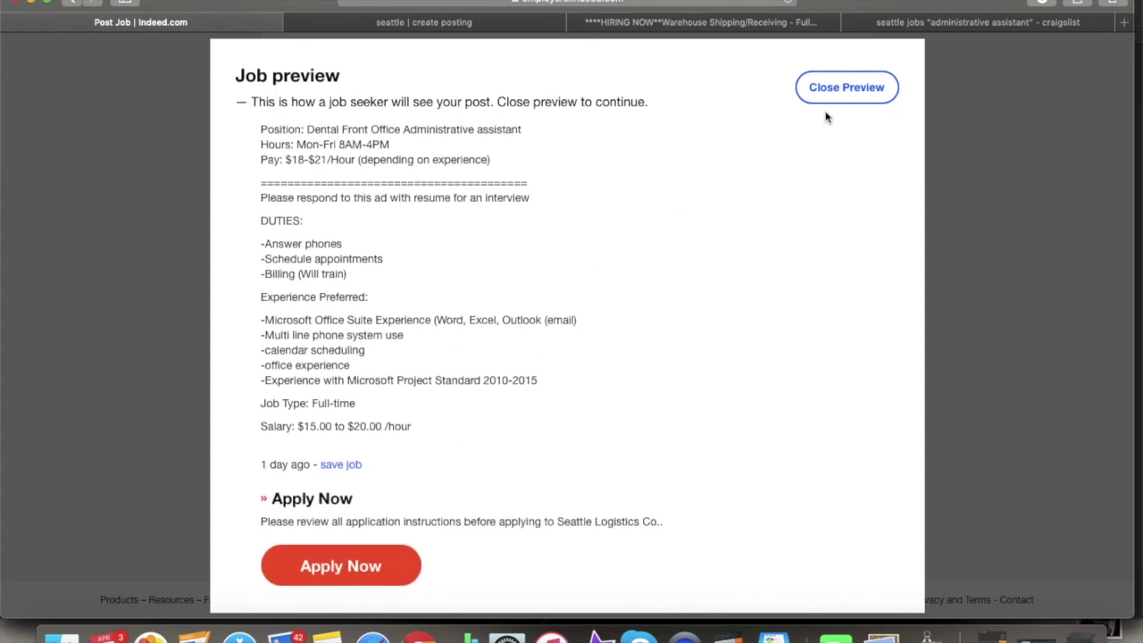
pyautogui.click(847, 90)
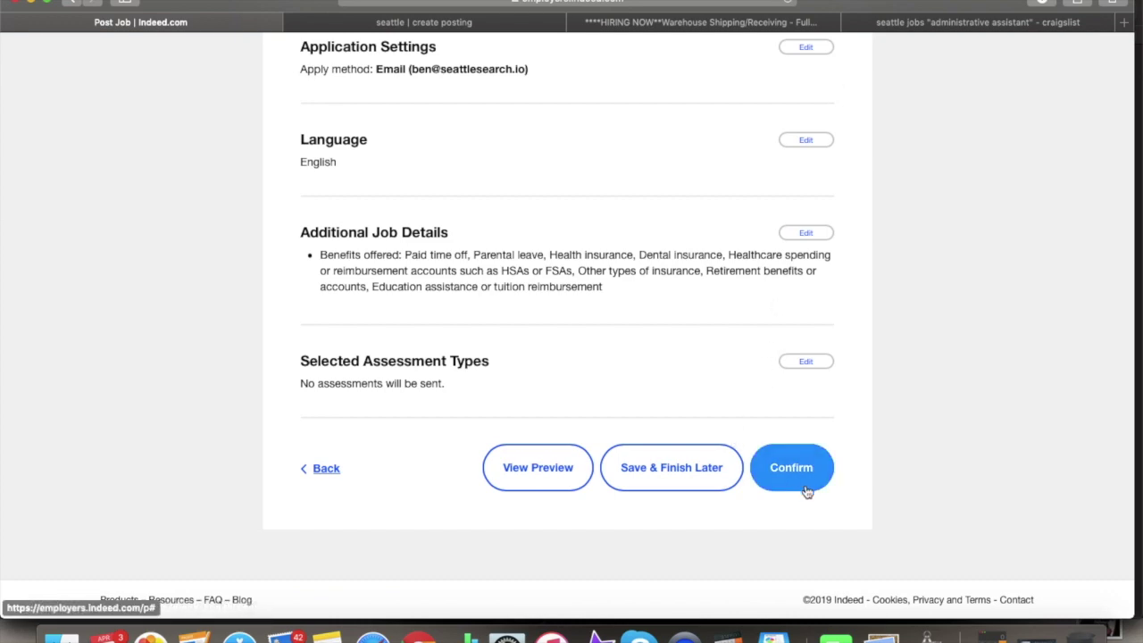
# - Go back to the assessment step, then bring up the Craigslist posting draft
pyautogui.scroll(15, 911, 437)
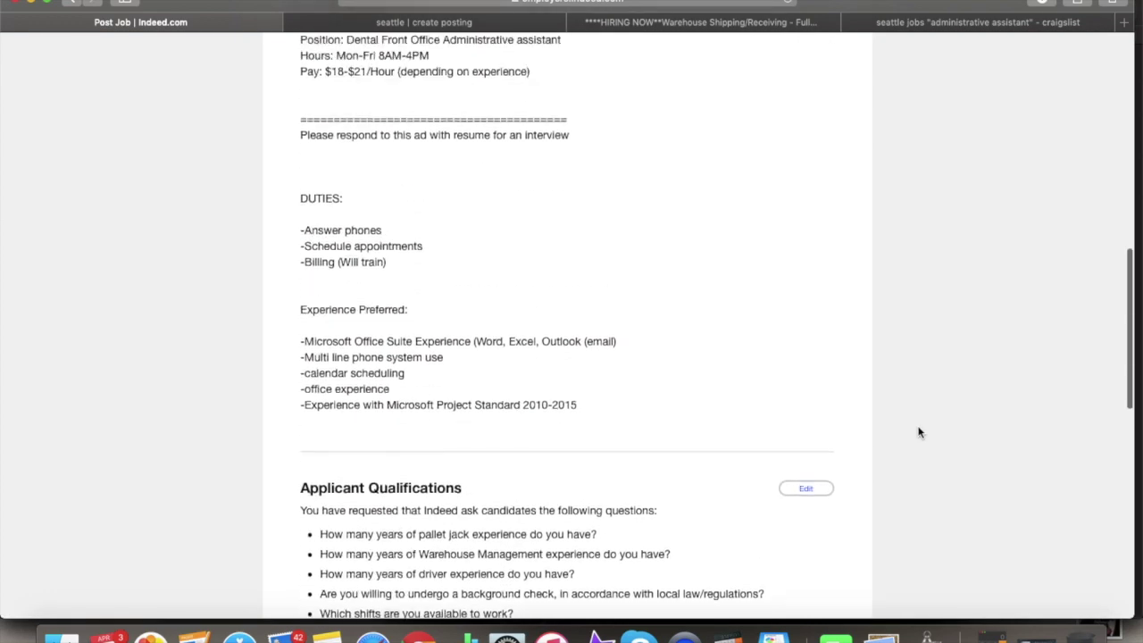
pyautogui.scroll(-15, 920, 433)
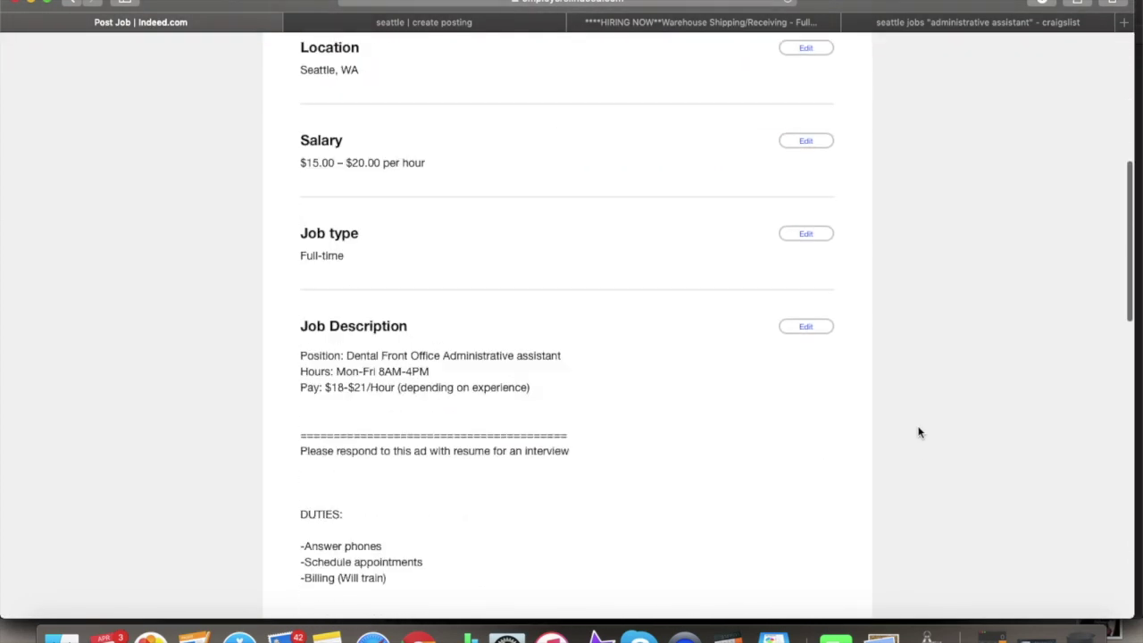
pyautogui.click(329, 471)
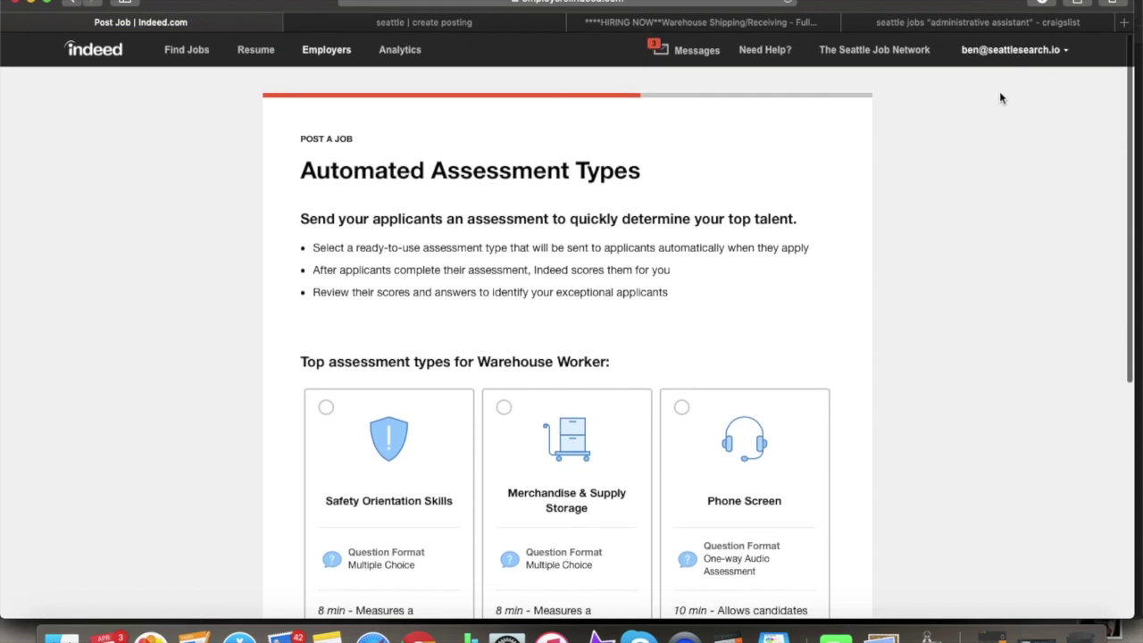
pyautogui.click(465, 22)
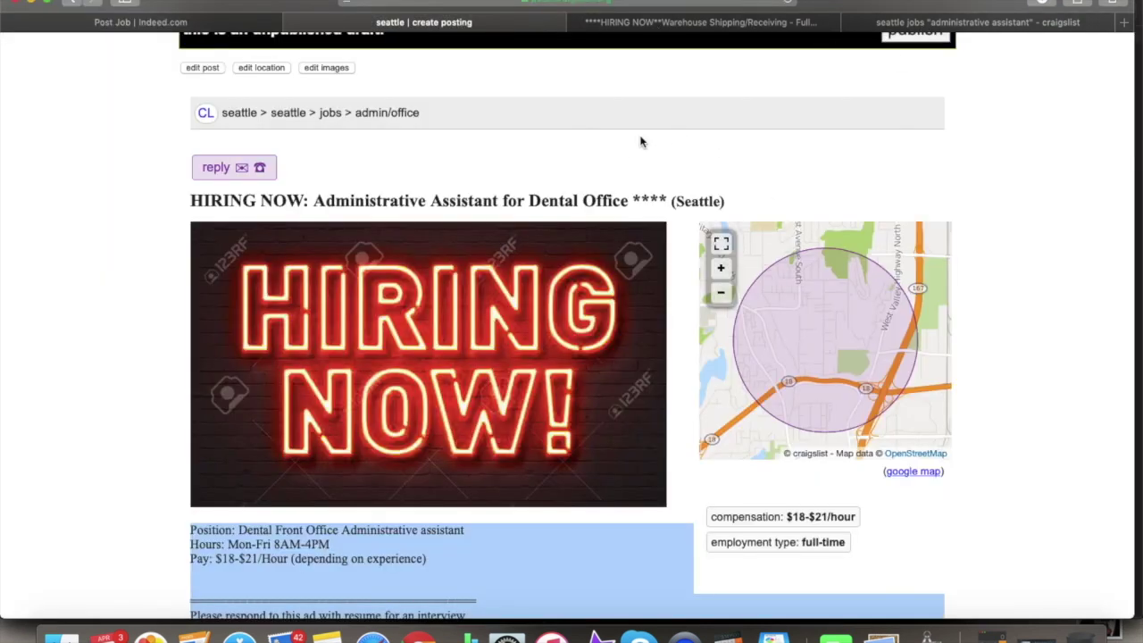
# - Scroll the dental office admin assistant draft to check its HIRING NOW image, map, $18-$21/hour pay and full-time type
pyautogui.scroll(-6, 621, 164)
pyautogui.scroll(5, 618, 157)
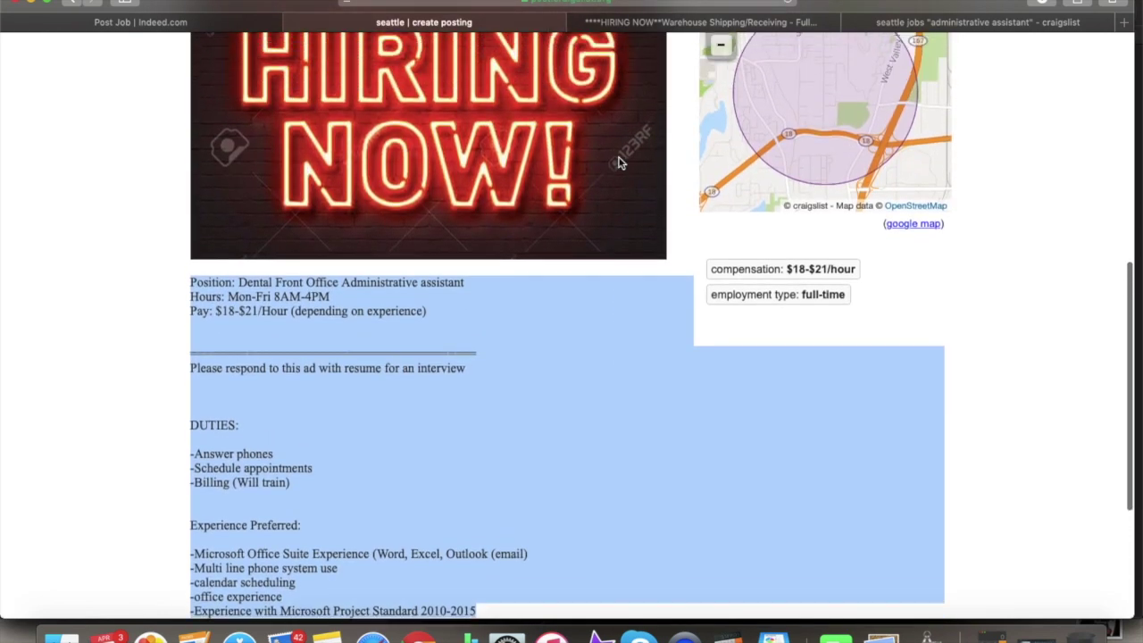
pyautogui.scroll(2, 621, 163)
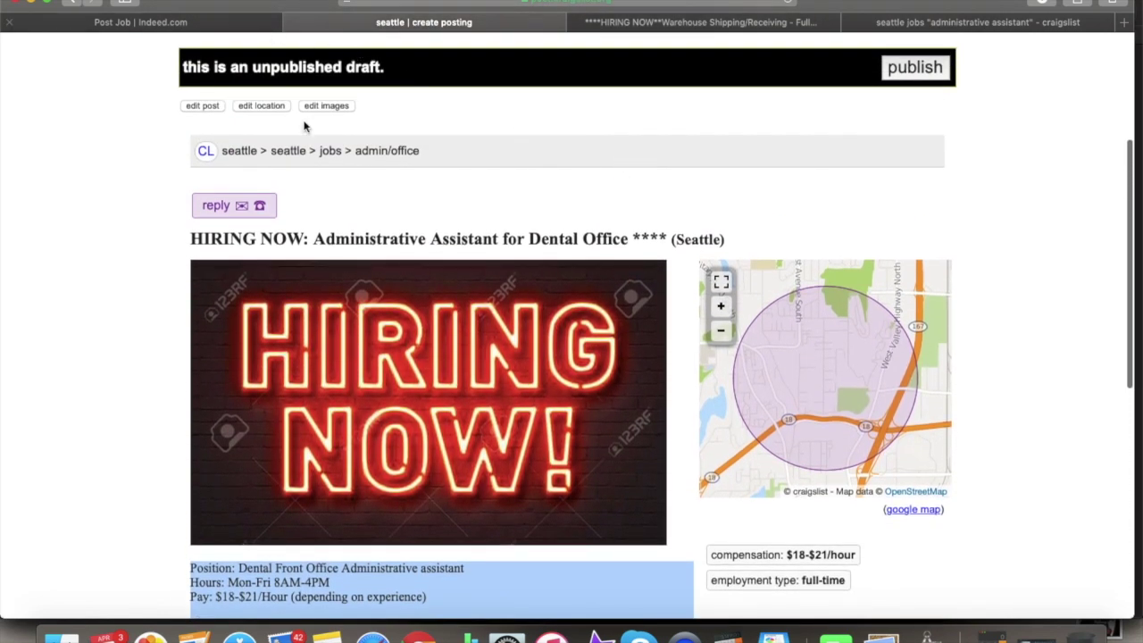